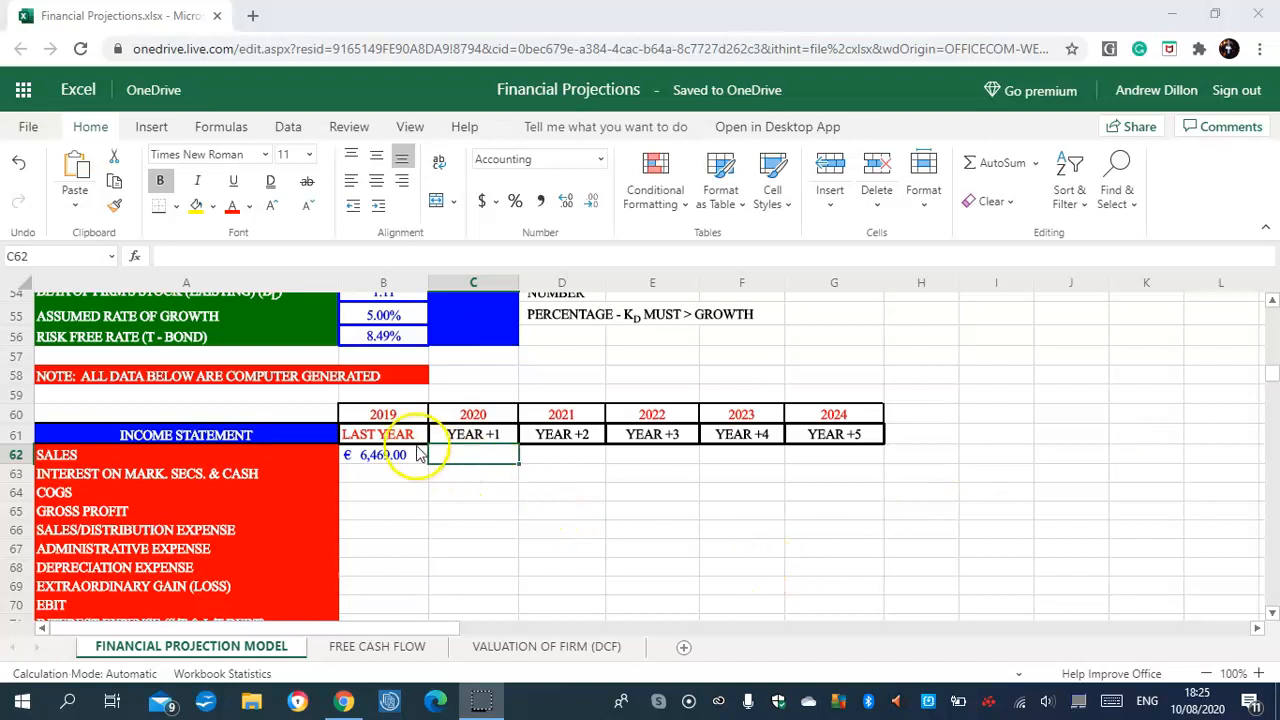
- Examine the formulas behind the year headings from 2019 to 2024 and the last-year sales figure in the income statement
{"action": "left_click", "coordinate": [390, 416]}
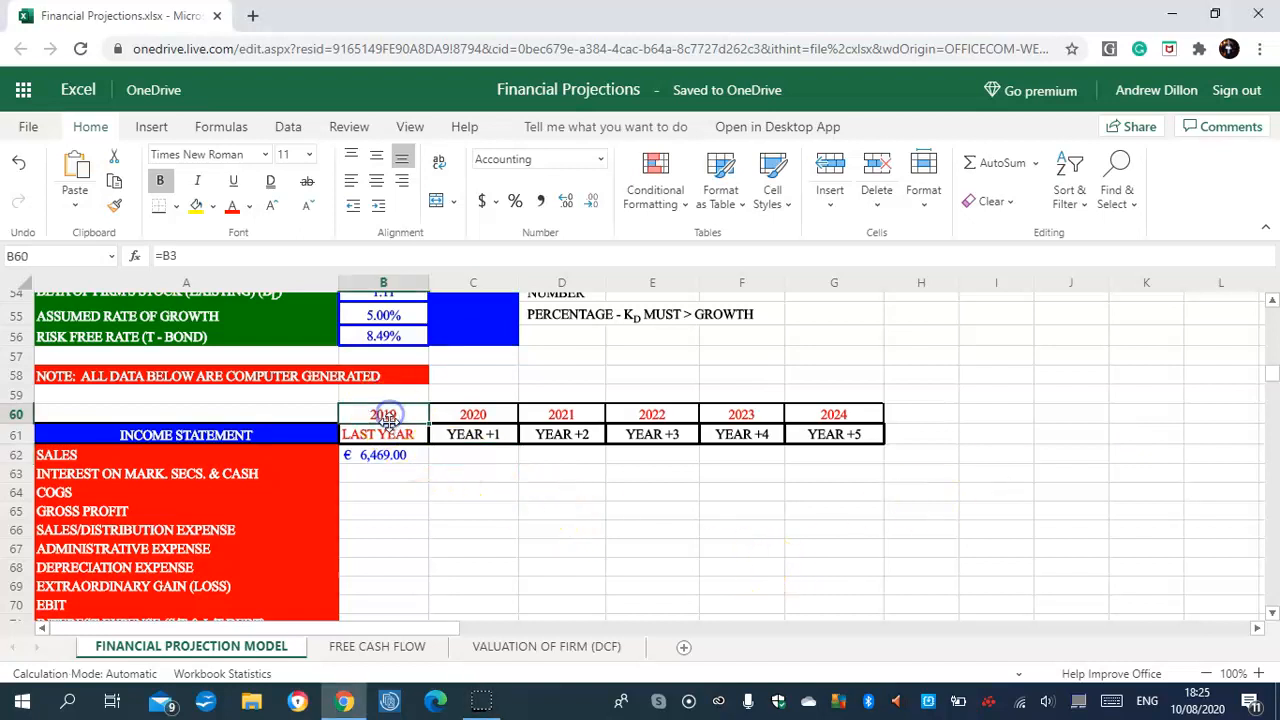
{"action": "left_click", "coordinate": [472, 418]}
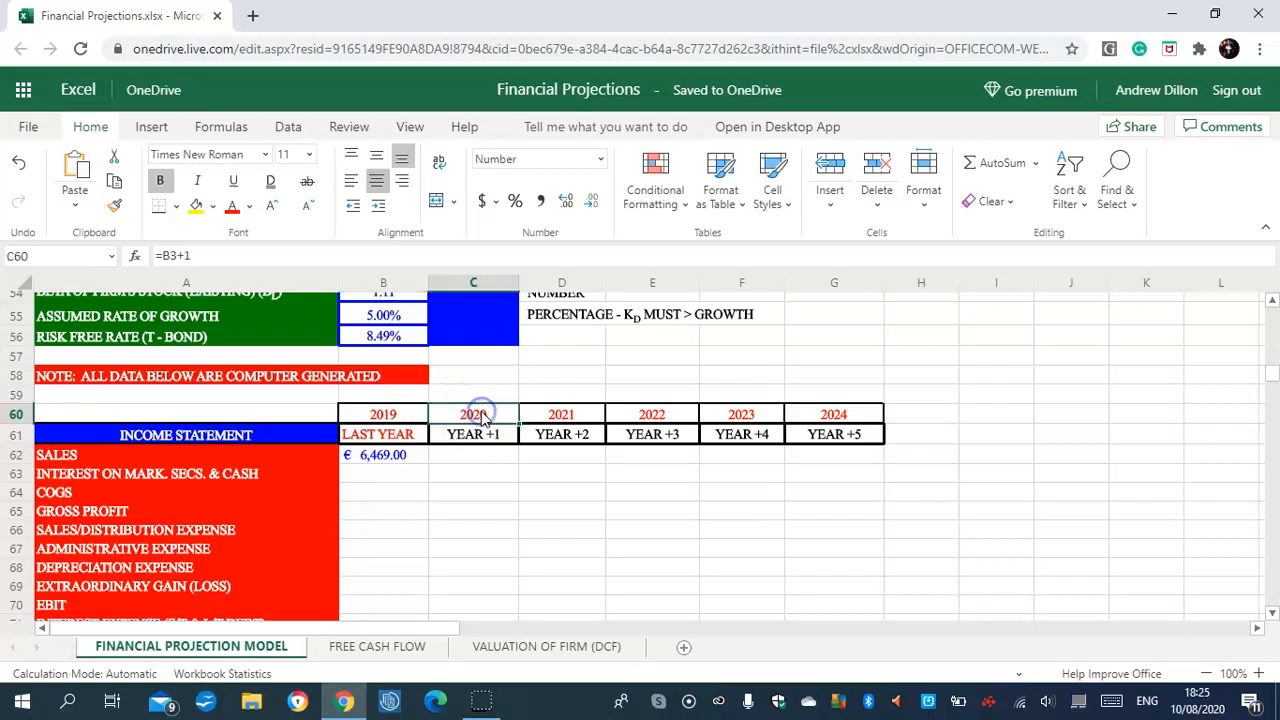
{"action": "left_click", "coordinate": [564, 412]}
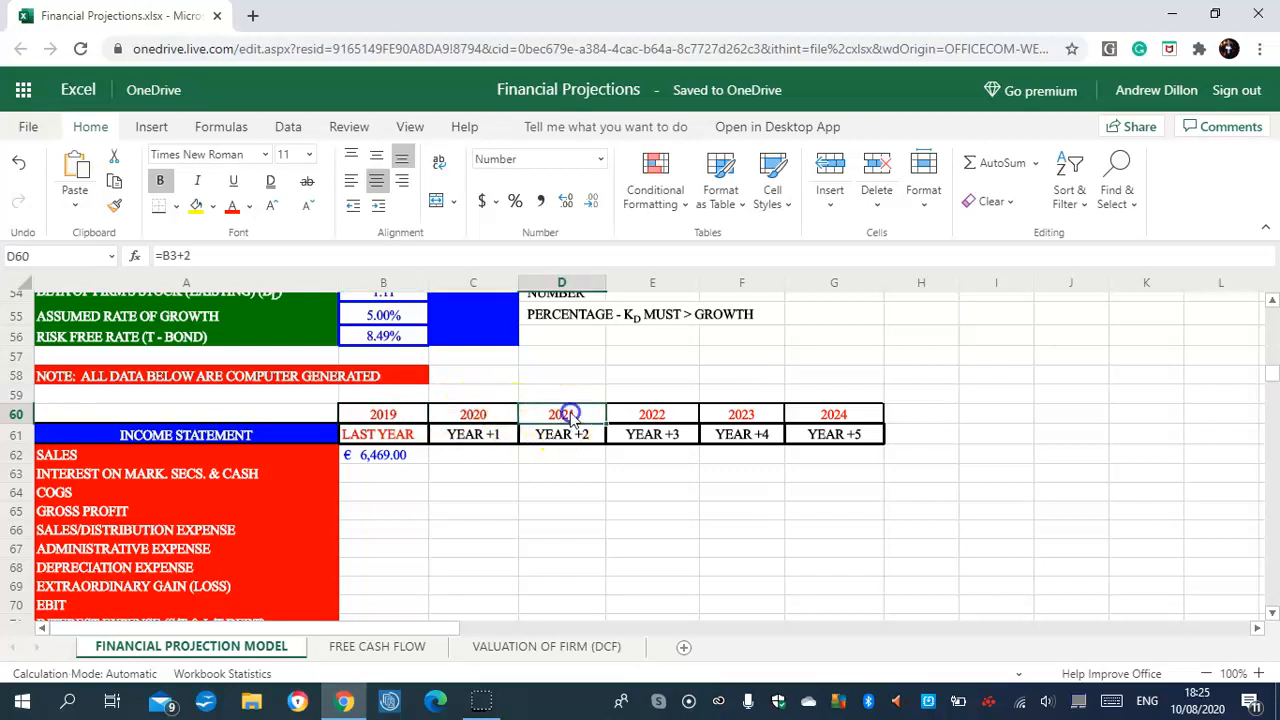
{"action": "left_click", "coordinate": [653, 415]}
{"action": "left_click", "coordinate": [741, 415]}
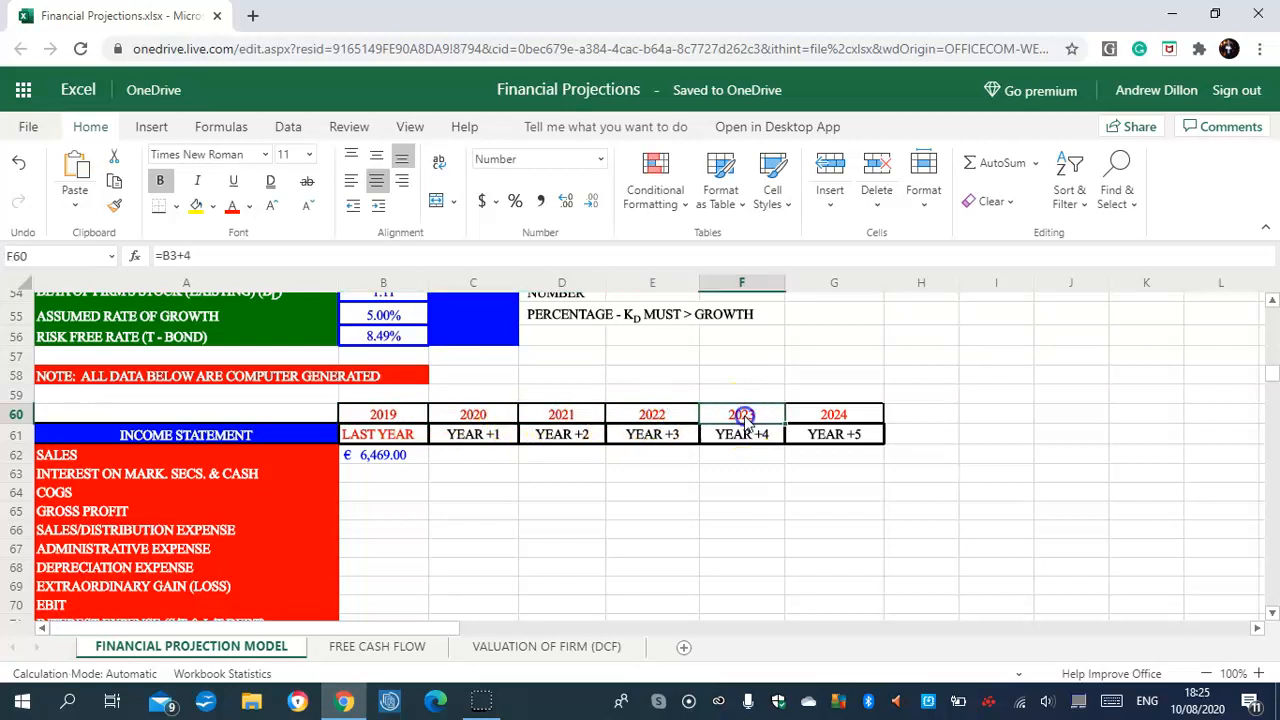
{"action": "left_click", "coordinate": [840, 414]}
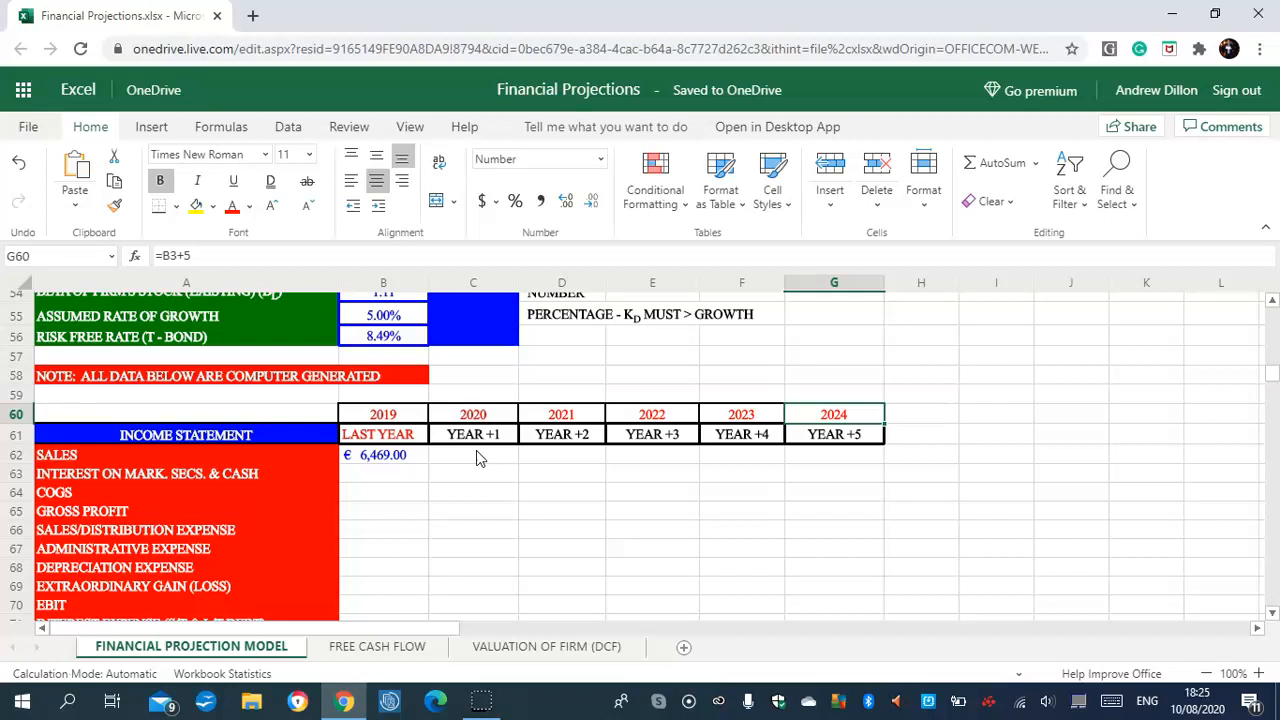
{"action": "left_click", "coordinate": [380, 457]}
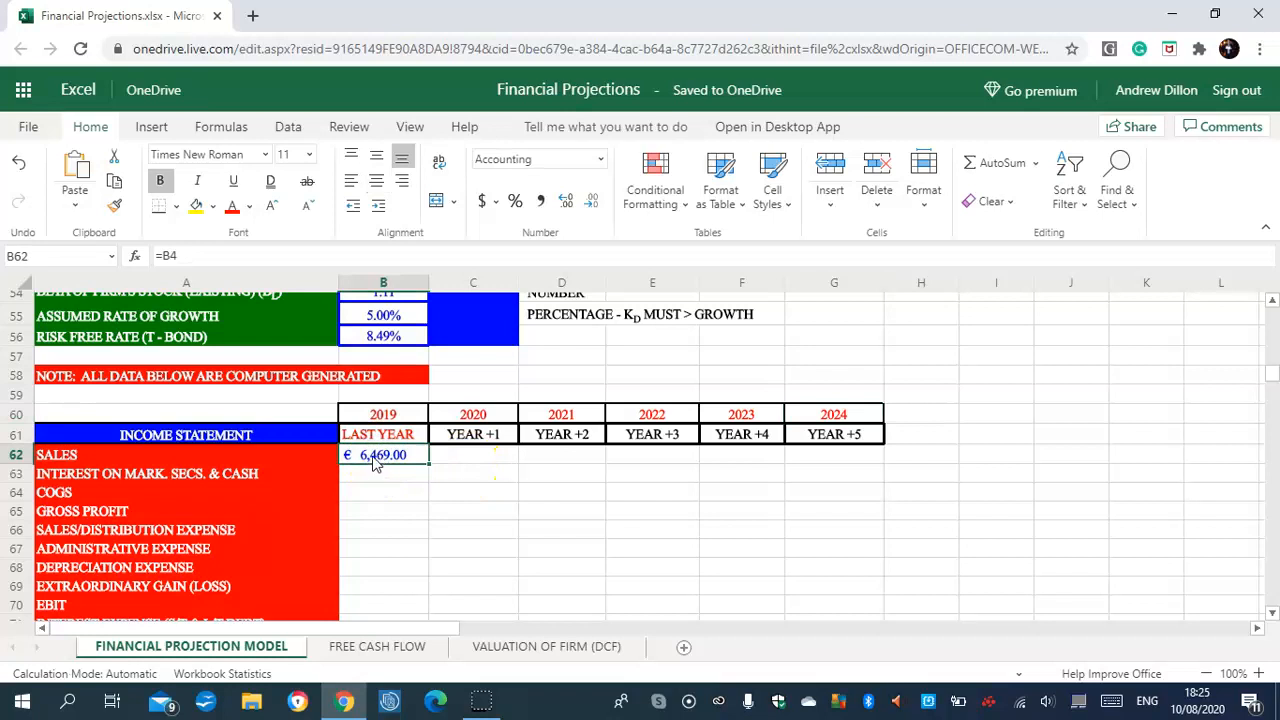
- Review the input data section from its first rows down to the extraordinary gain/(loss) for year 0 and the firm valuation information
{"action": "left_click_drag", "start_coordinate": [1273, 375], "coordinate": [1273, 300]}
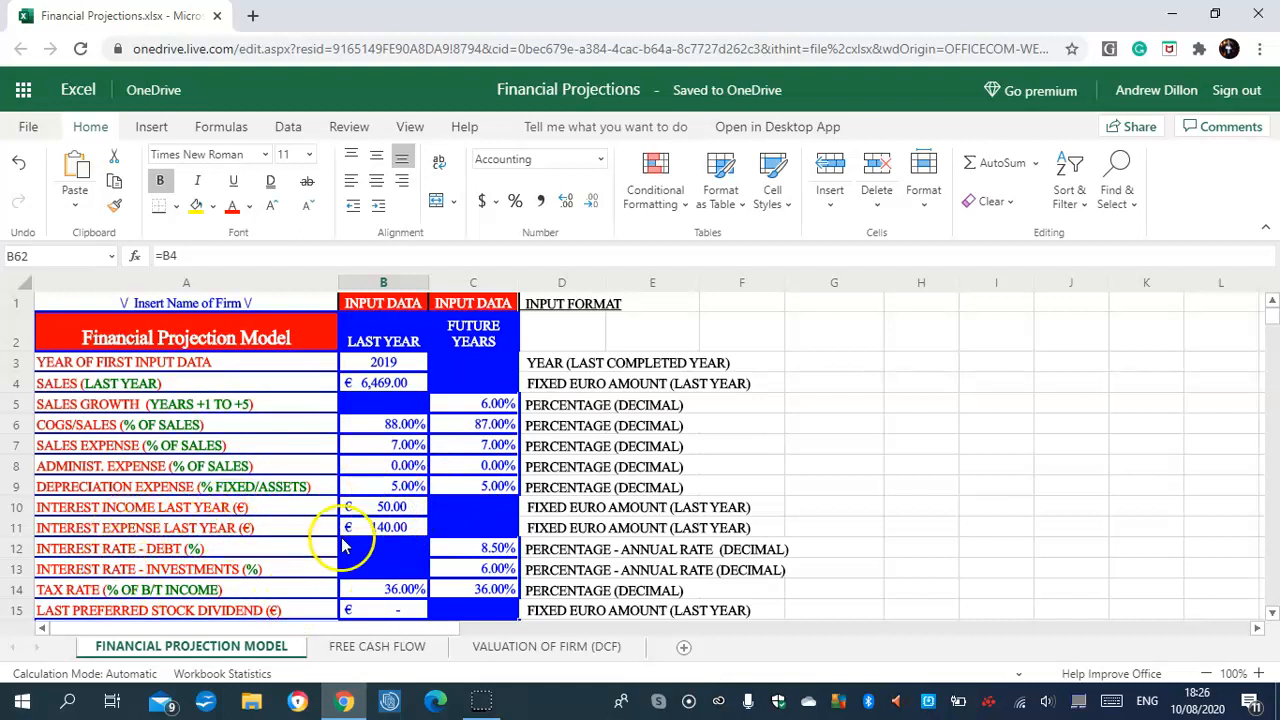
{"action": "scroll", "coordinate": [420, 510], "scroll_direction": "down", "scroll_amount": 3}
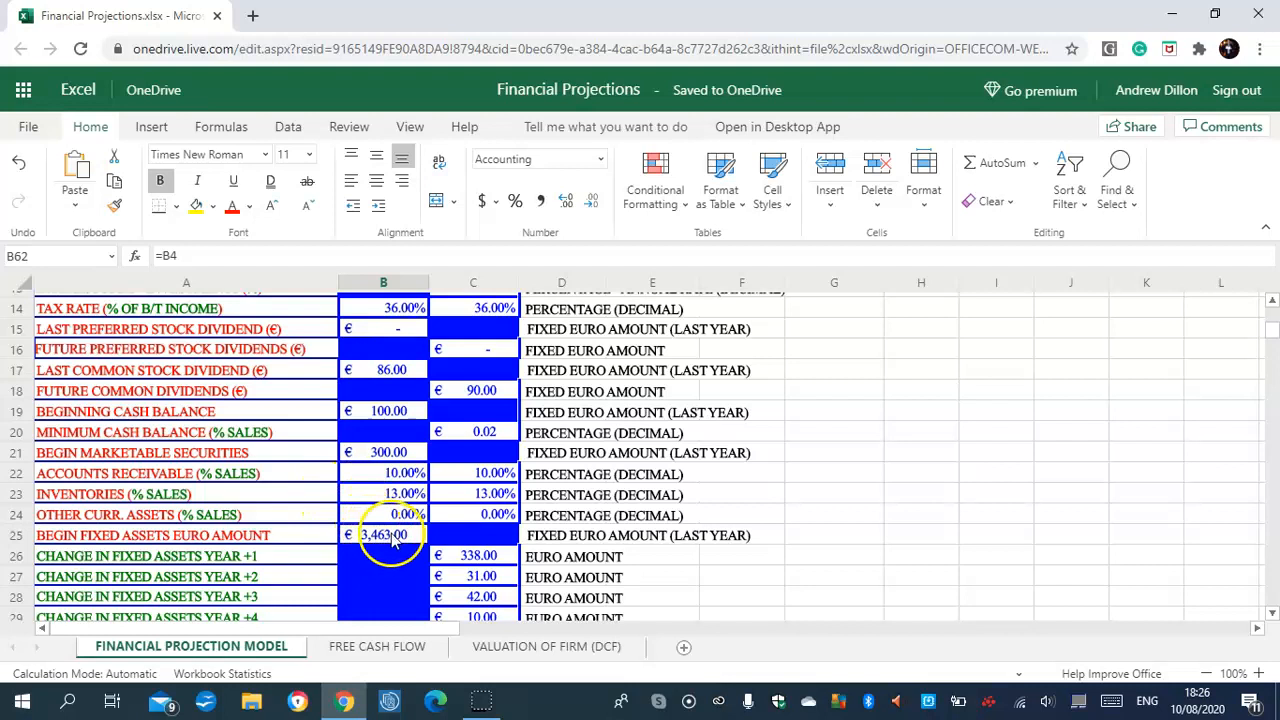
{"action": "scroll", "coordinate": [385, 540], "scroll_direction": "down", "scroll_amount": 3}
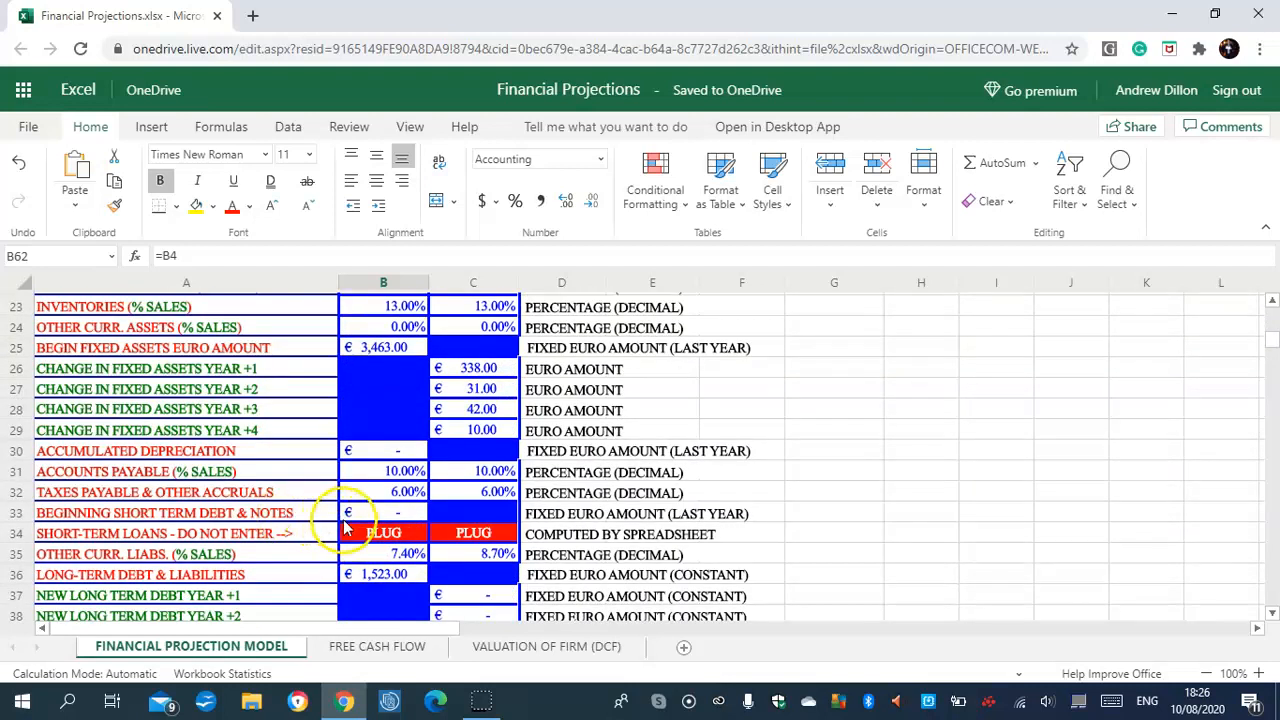
{"action": "scroll", "coordinate": [380, 537], "scroll_direction": "down", "scroll_amount": 6}
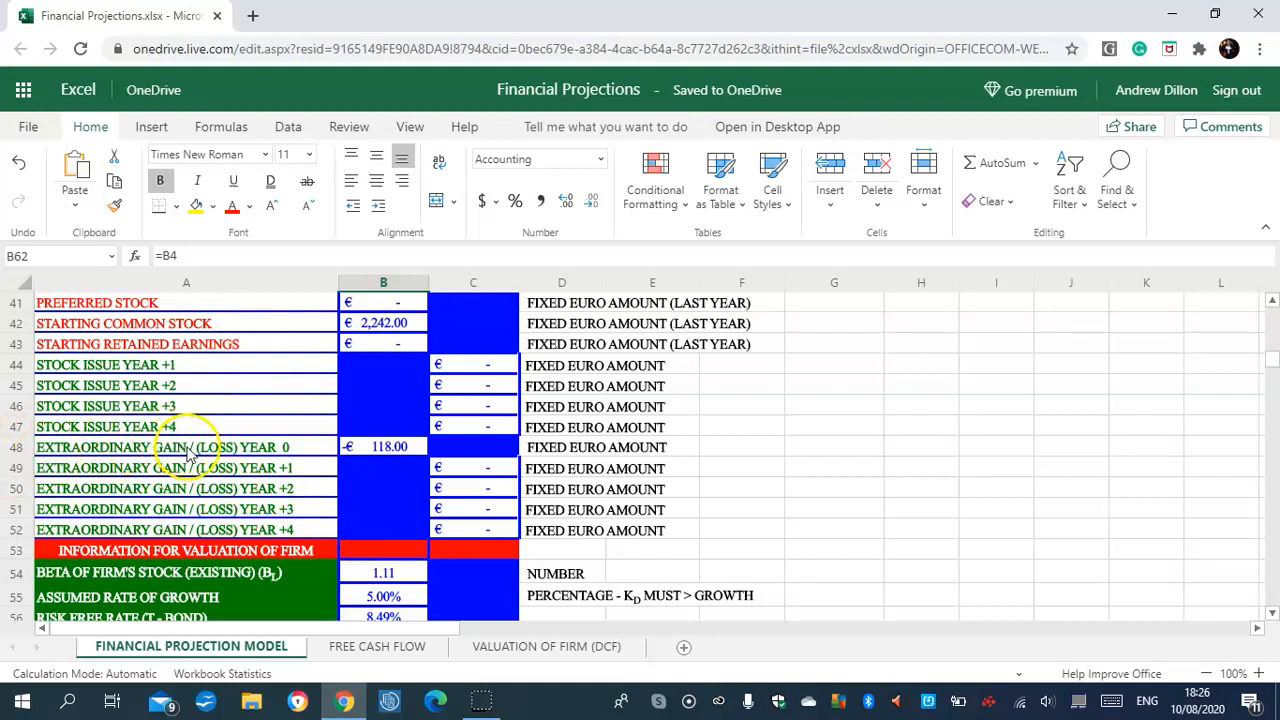
{"action": "left_click", "coordinate": [395, 450]}
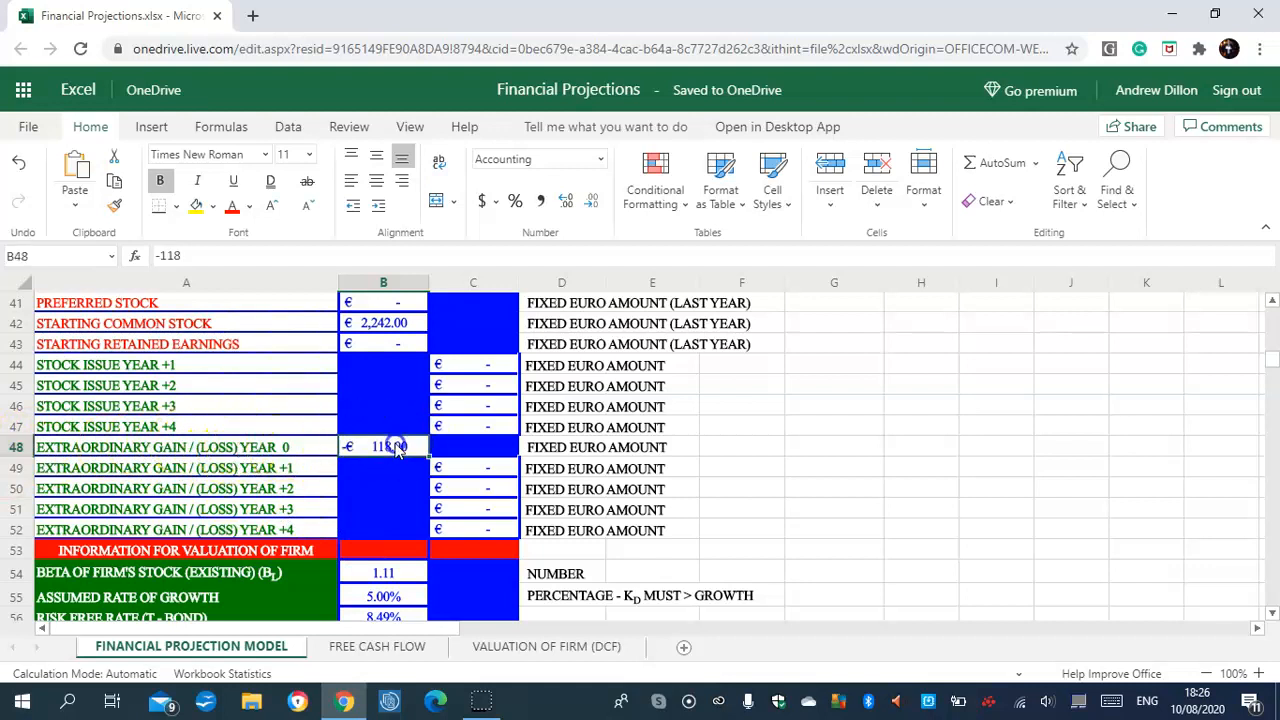
{"action": "scroll", "coordinate": [393, 460], "scroll_direction": "down", "scroll_amount": 3}
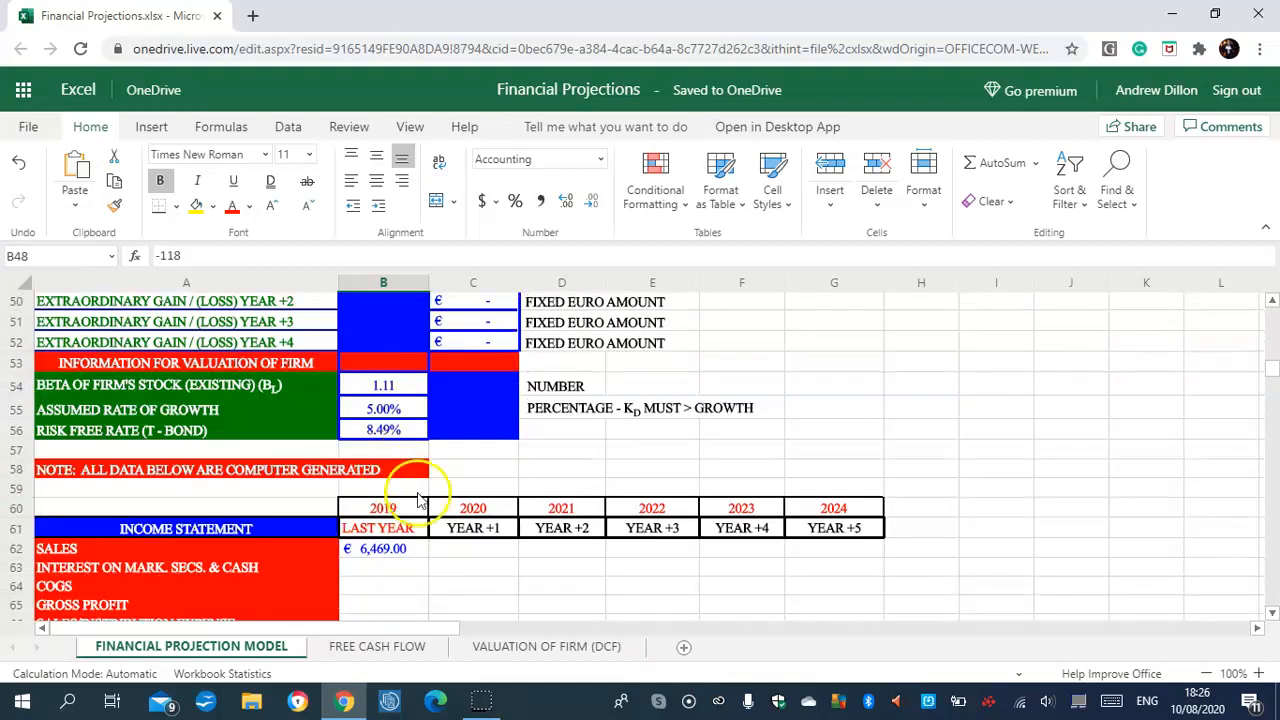
- Enter the 2020 sales projection formula =B62*(1+$C5) in cell C62 of the income statement
{"action": "scroll", "coordinate": [420, 500], "scroll_direction": "down", "scroll_amount": 1}
{"action": "left_click", "coordinate": [485, 450]}
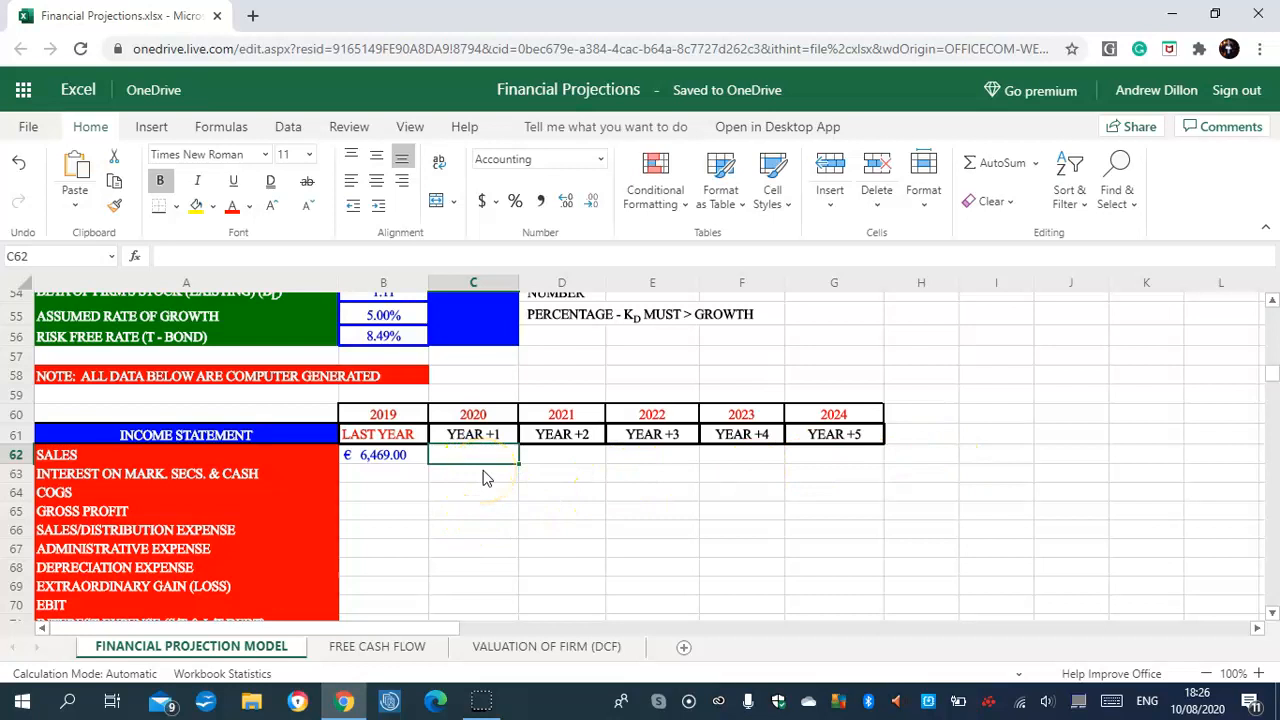
{"action": "type", "text": "="}
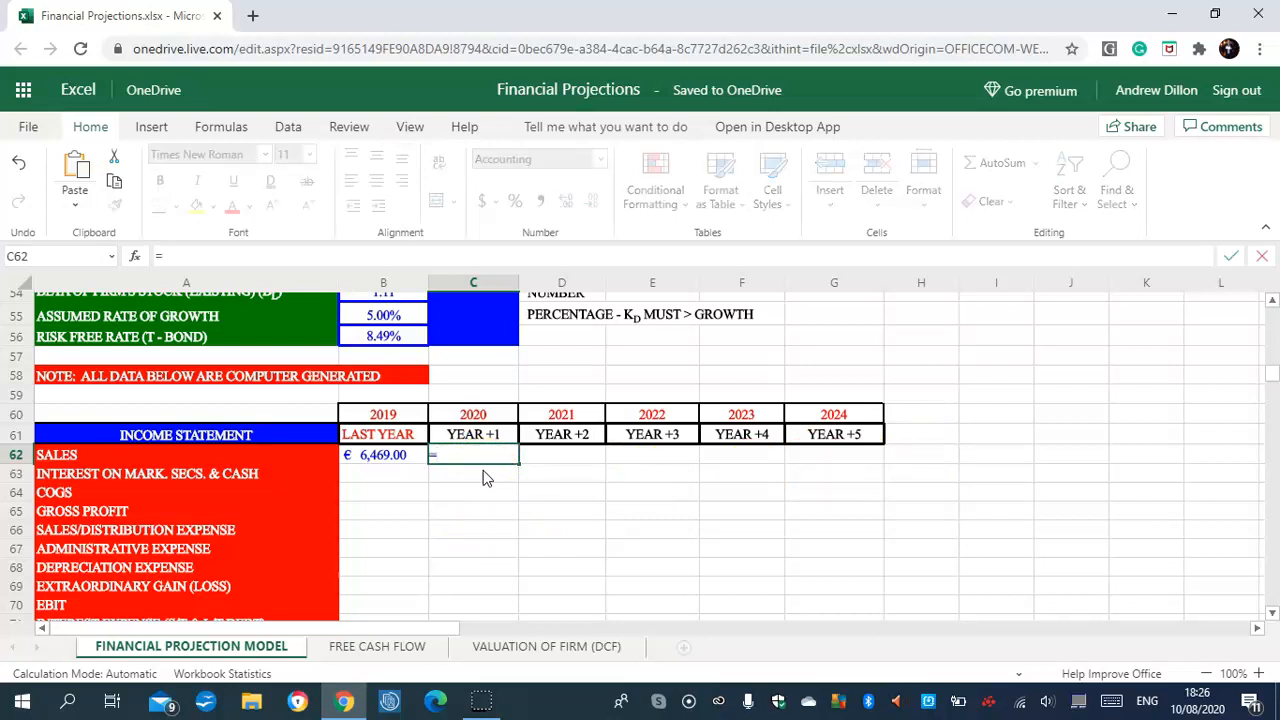
{"action": "type", "text": "b62"}
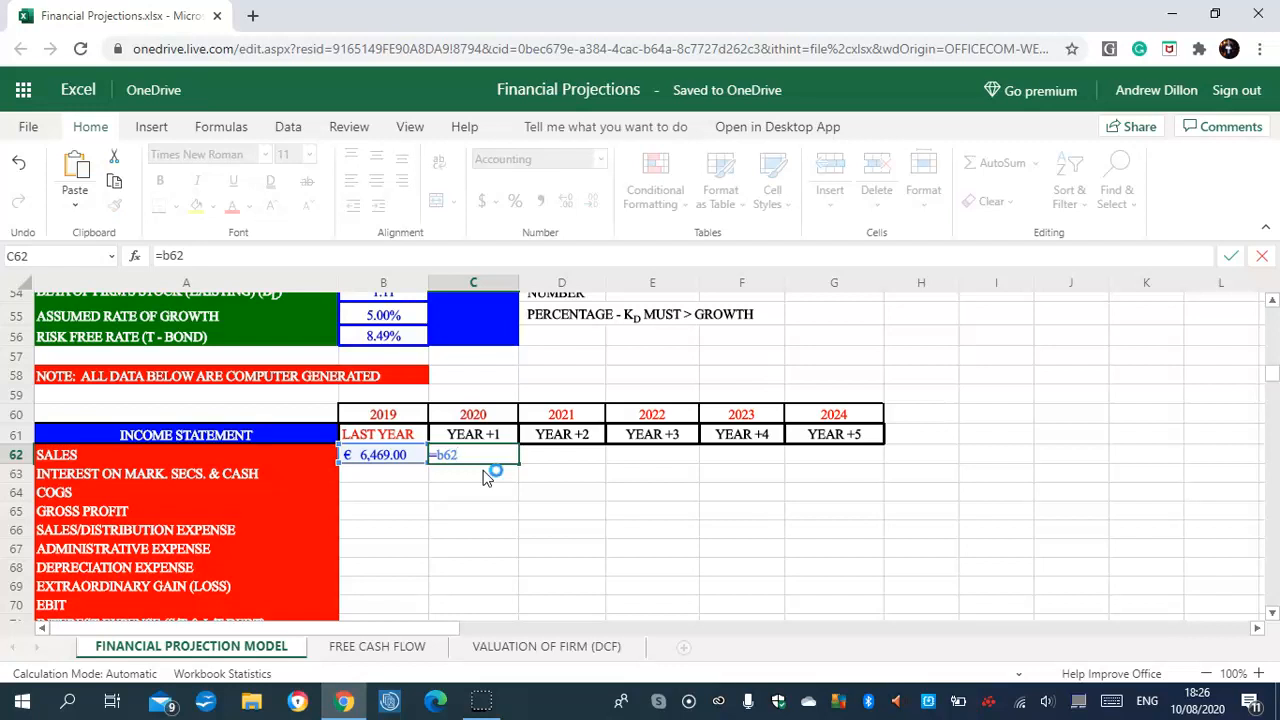
{"action": "type", "text": "*(1+$c5)"}
{"action": "key", "text": "Return"}
- Fill the 2020 sales formula across the remaining projection years through 2024 (D62:G62)
{"action": "left_click", "coordinate": [473, 456]}
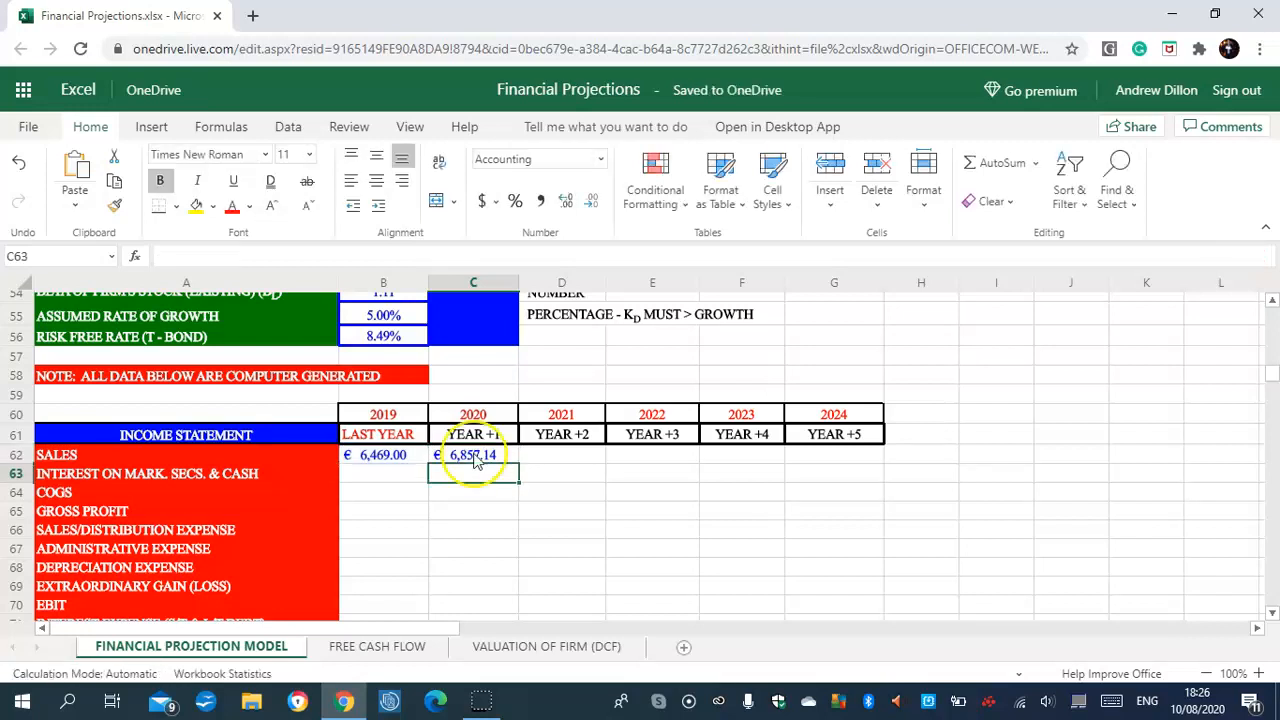
{"action": "left_click_drag", "start_coordinate": [520, 463], "coordinate": [824, 462]}
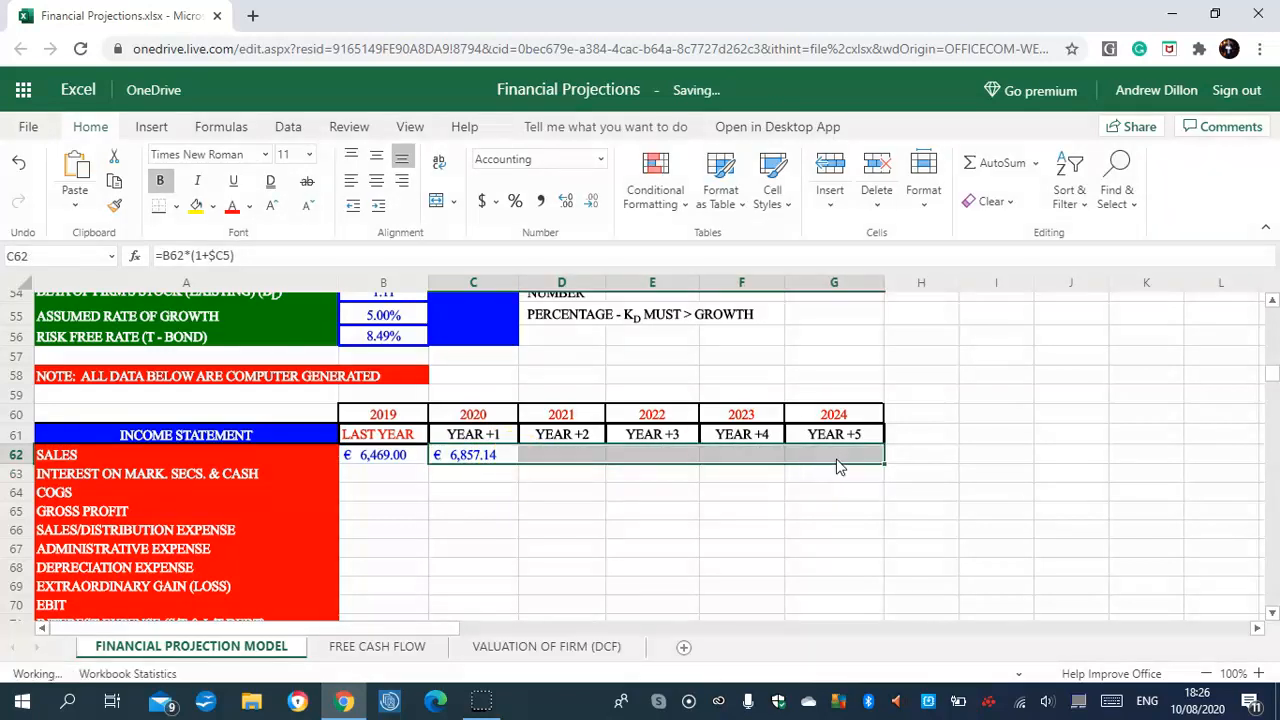
{"action": "left_click", "coordinate": [838, 464]}
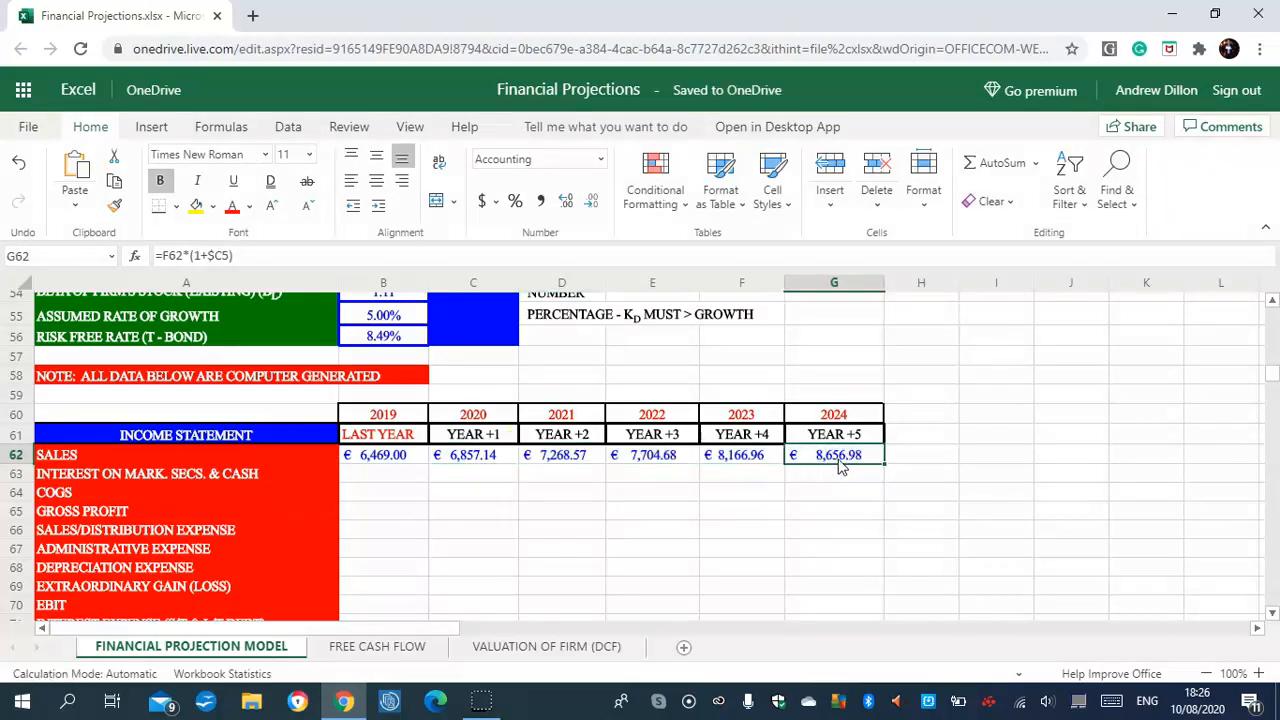
- Check how the sales formula references the prior year and growth rate in the 2020, 2021 and 2022 cells
{"action": "left_click", "coordinate": [478, 457]}
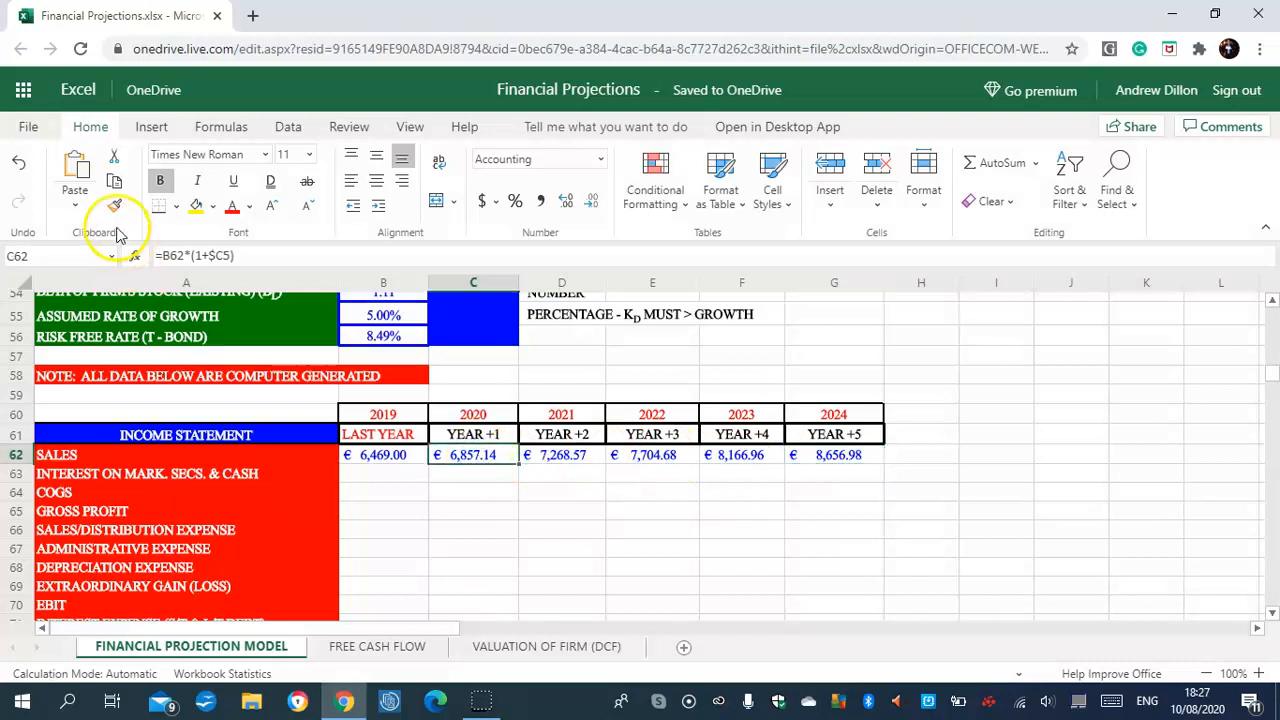
{"action": "left_click", "coordinate": [185, 256]}
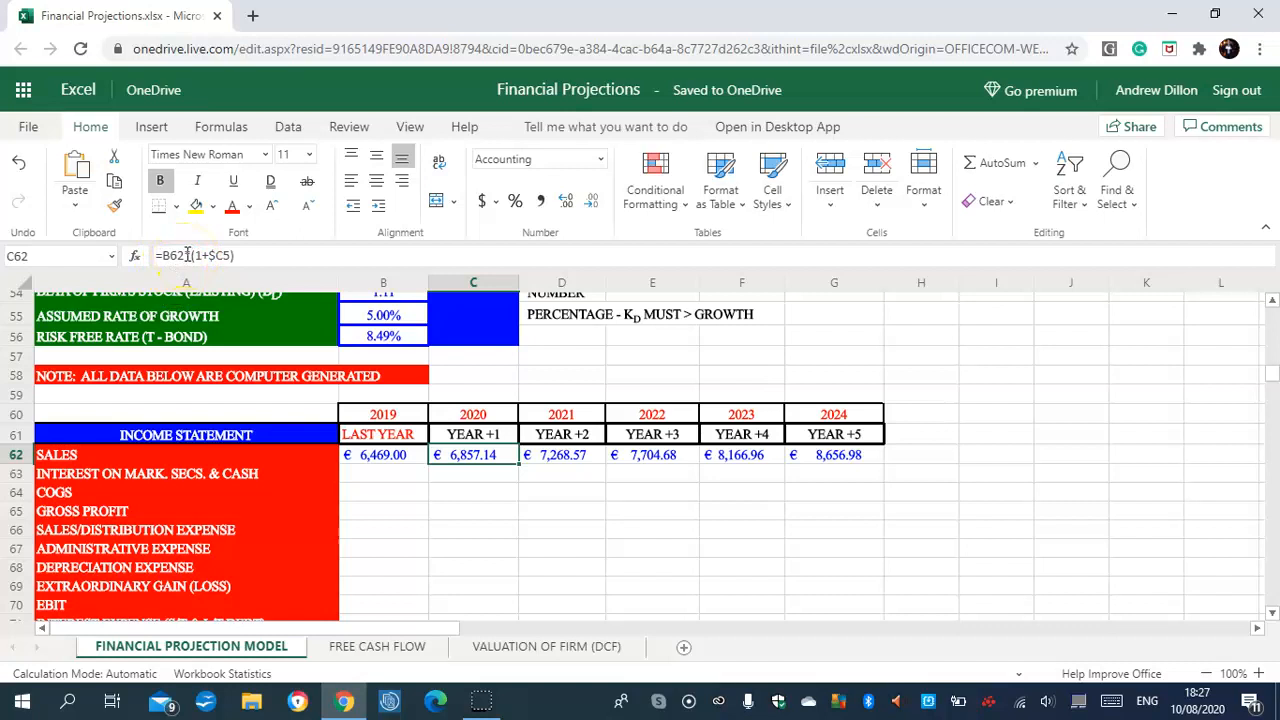
{"action": "left_click", "coordinate": [204, 257]}
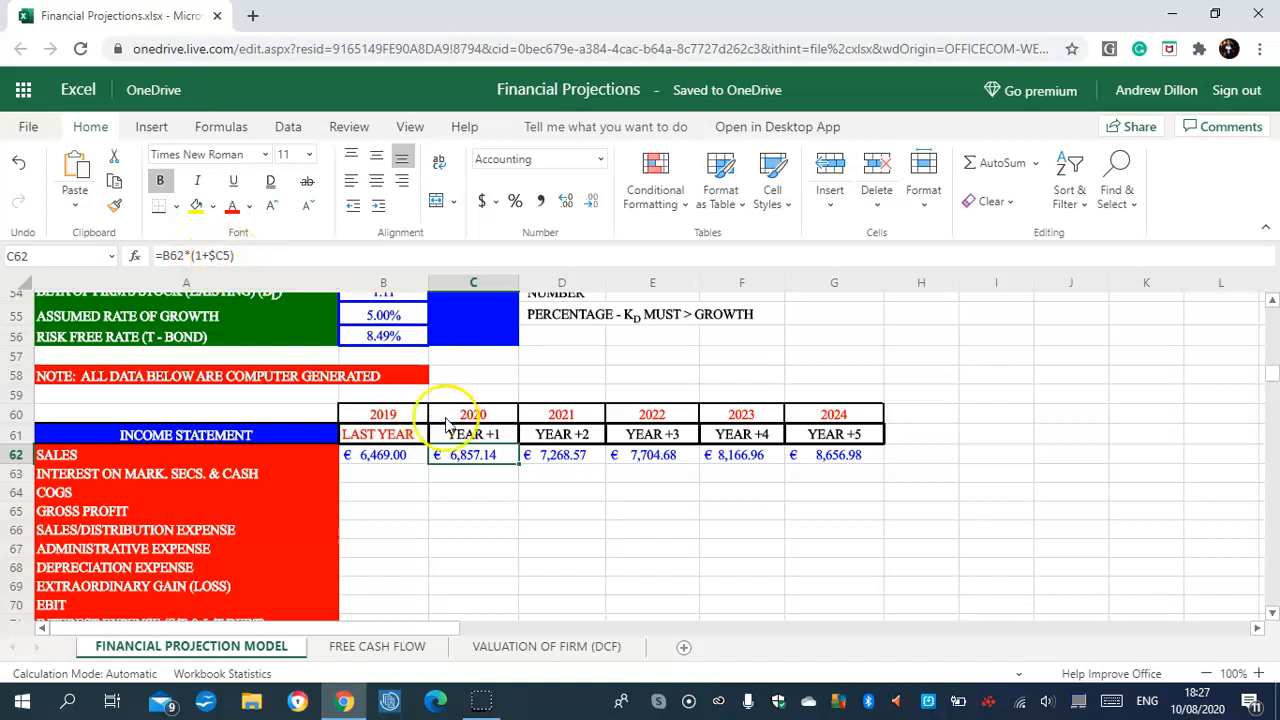
{"action": "left_click", "coordinate": [560, 455]}
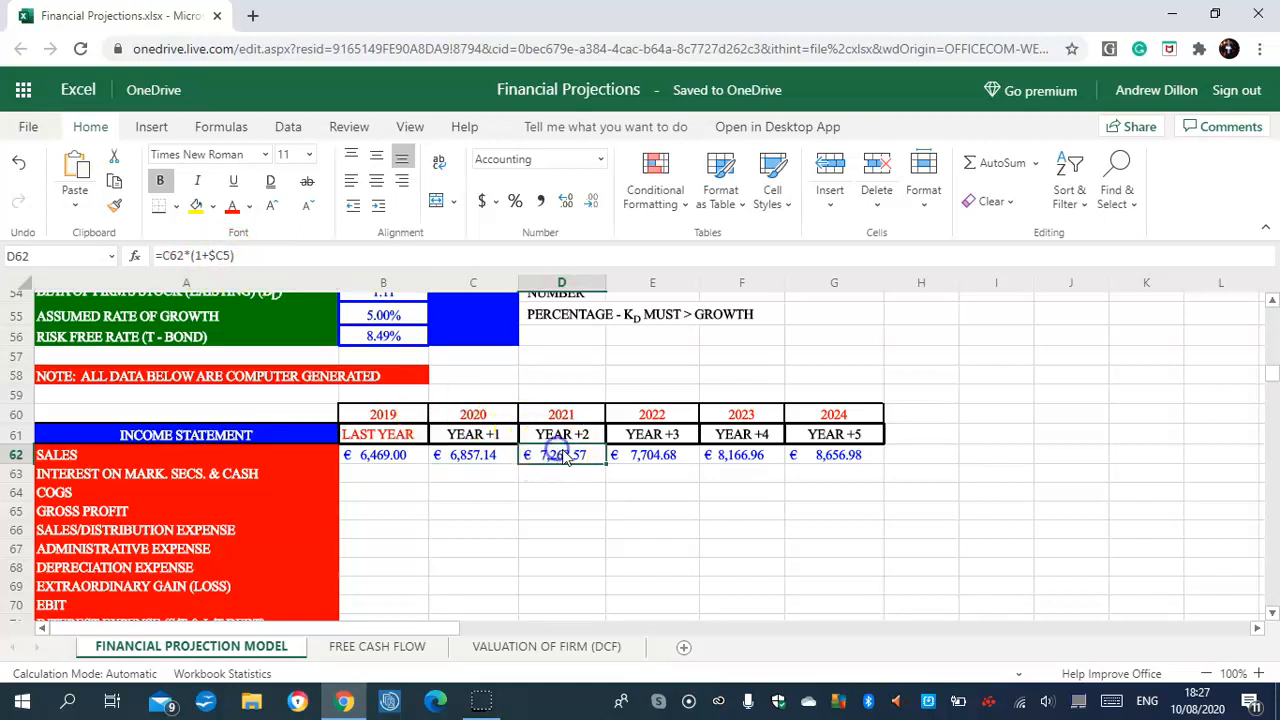
{"action": "left_click", "coordinate": [652, 462]}
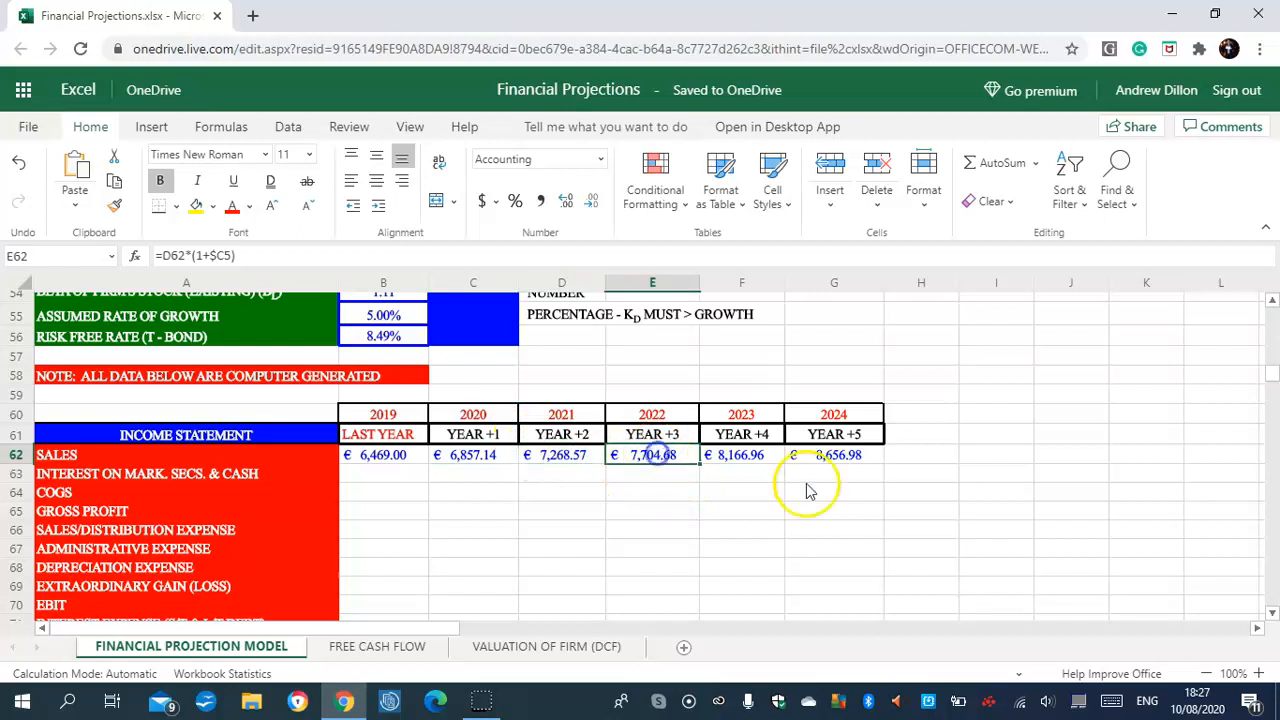
- Link last year's interest on marketable securities and cash in cell B63 to the input data with =$B$10
{"action": "left_click", "coordinate": [388, 475]}
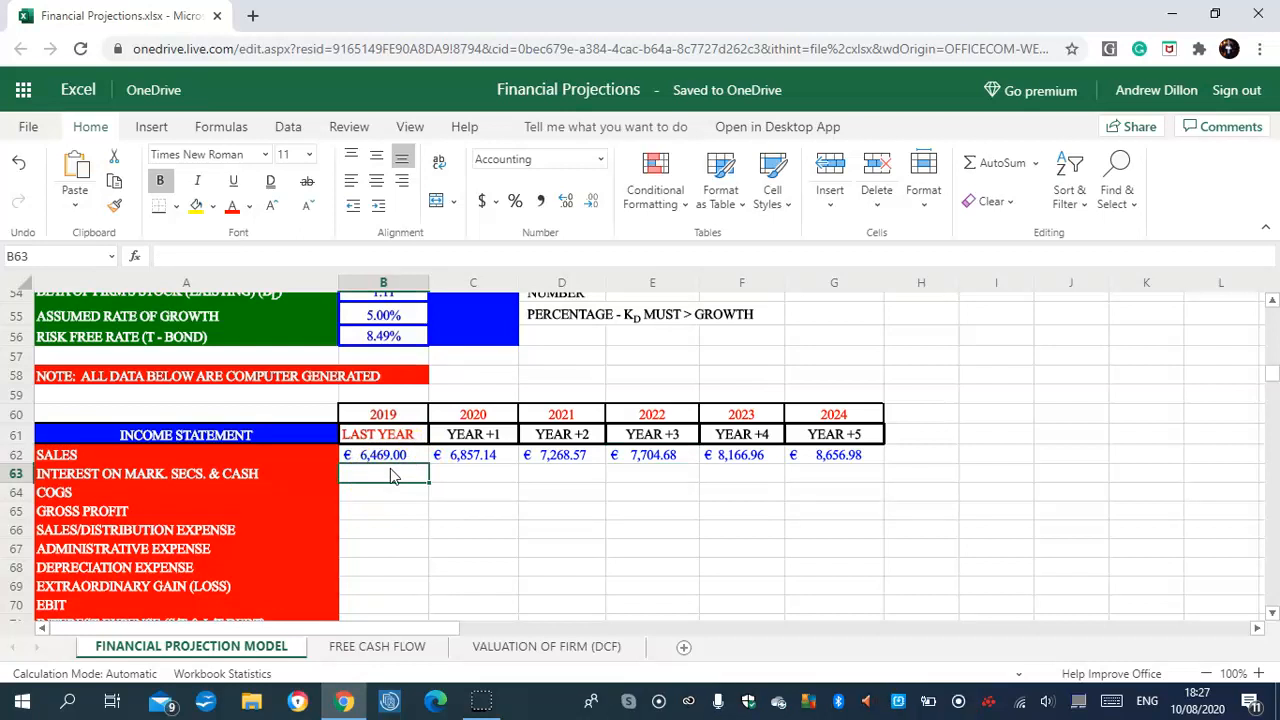
{"action": "type", "text": "="}
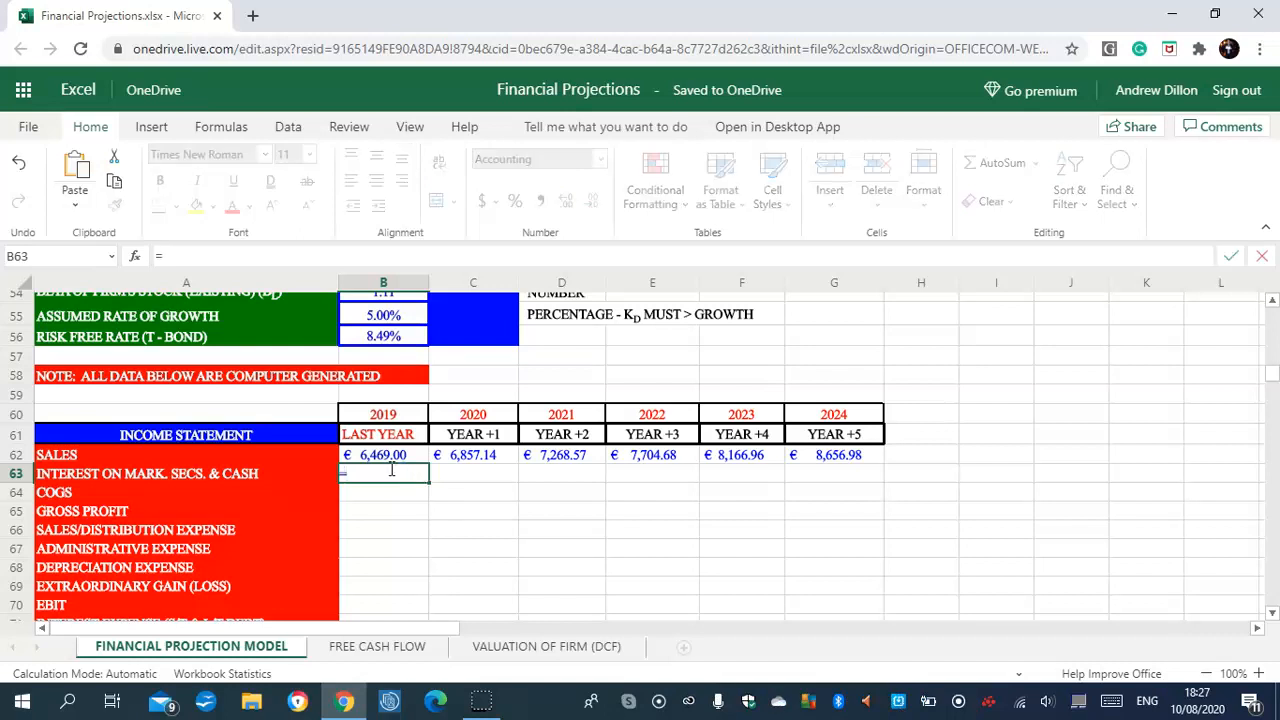
{"action": "type", "text": "$"}
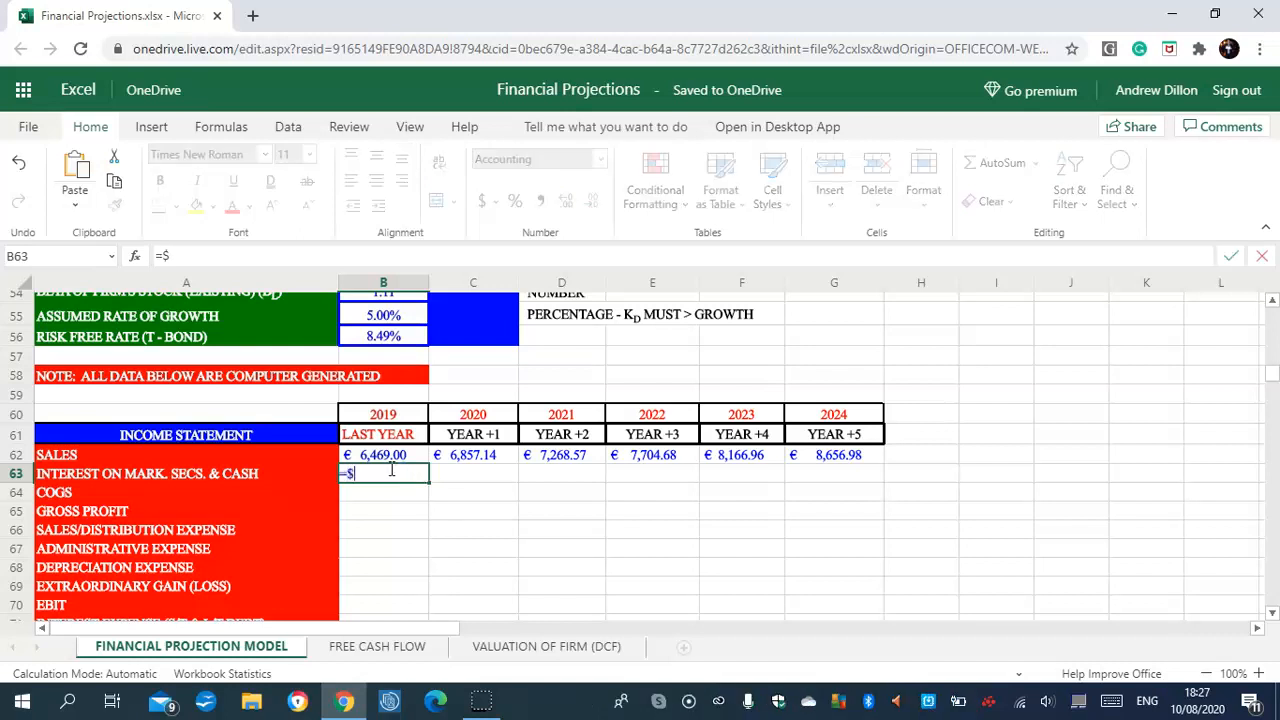
{"action": "key", "text": "Caps_Lock"}
{"action": "type", "text": "B$10"}
{"action": "key", "text": "Return"}
- Enter the 2020 interest on marketable securities and cash formula =$C13*(C80+C81+C82) in cell C63
{"action": "left_click", "coordinate": [467, 470]}
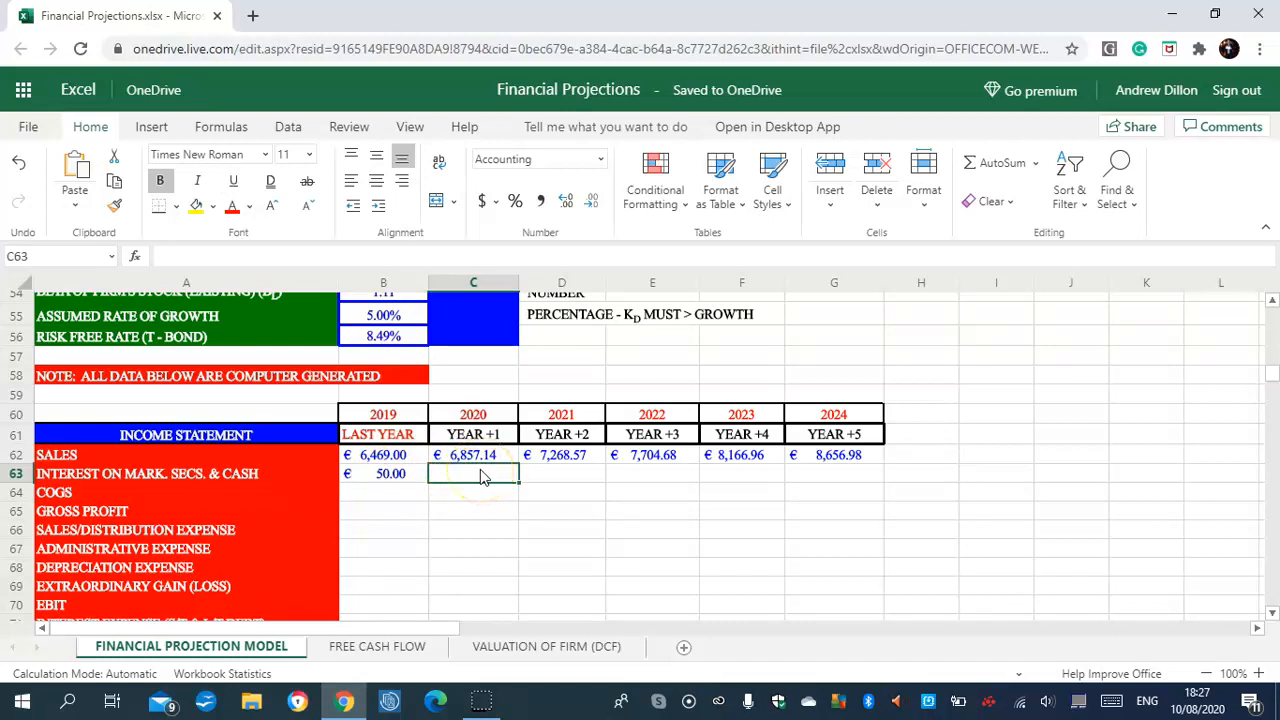
{"action": "type", "text": "="}
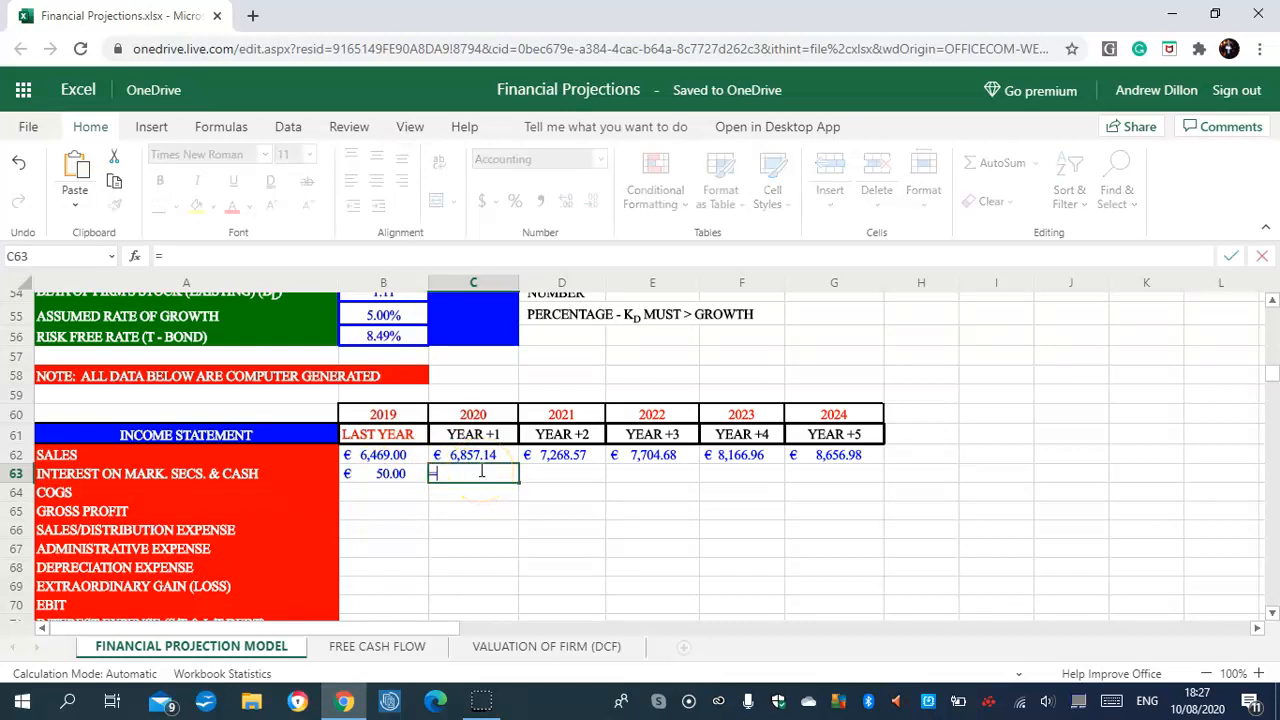
{"action": "type", "text": "$C13*(C80"}
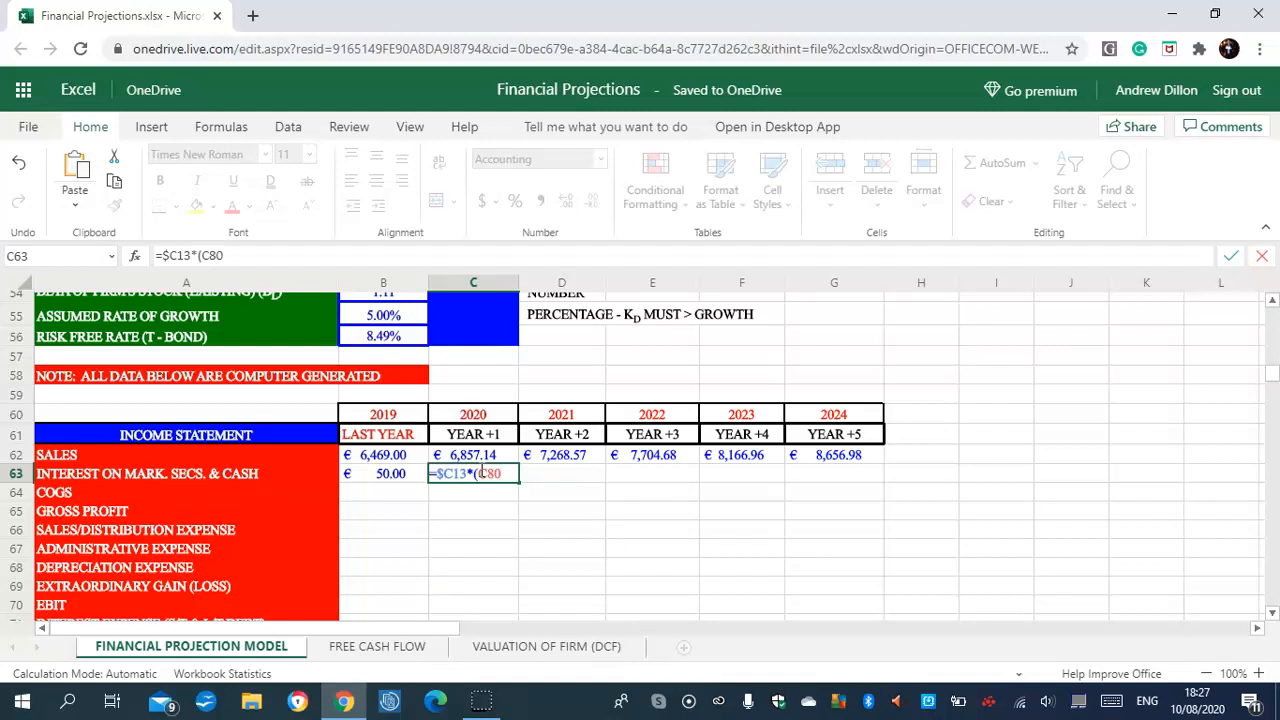
{"action": "type", "text": "+C81+"}
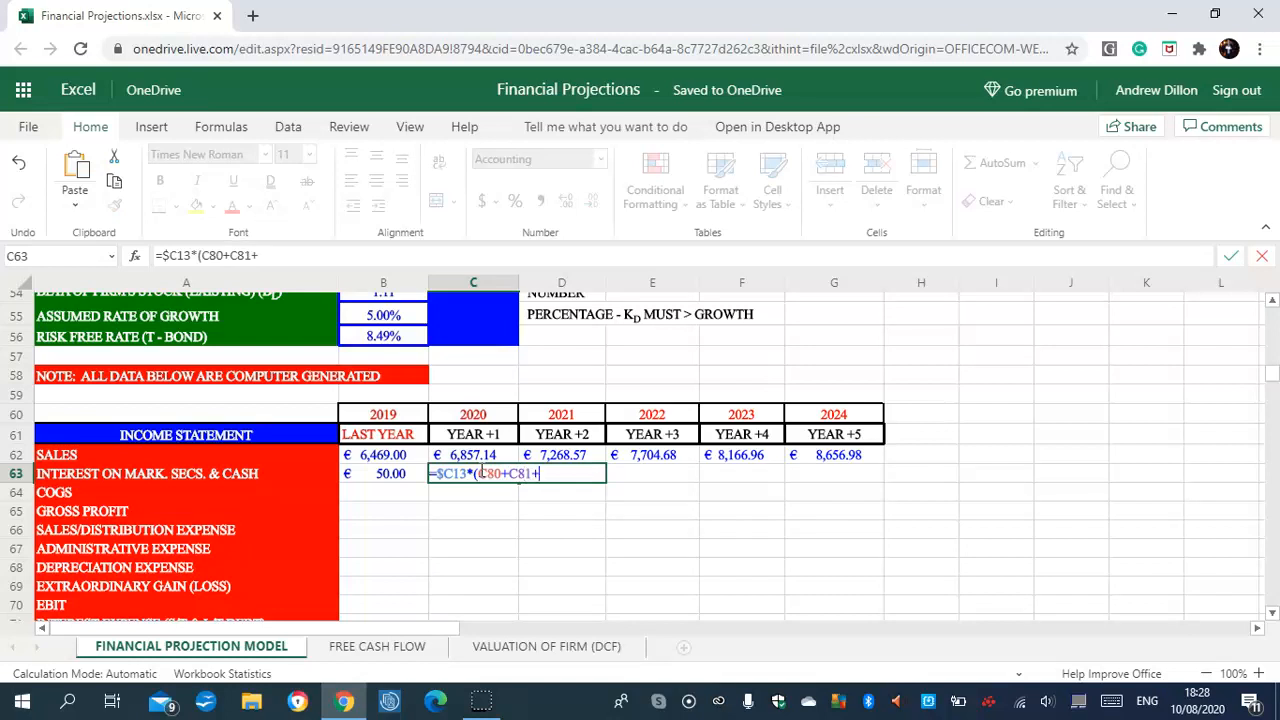
{"action": "type", "text": "C82"}
{"action": "key", "text": "Return"}
- Fill the 2020 interest income formula across the remaining projection years through 2024 (D63:G63)
{"action": "left_click", "coordinate": [486, 473]}
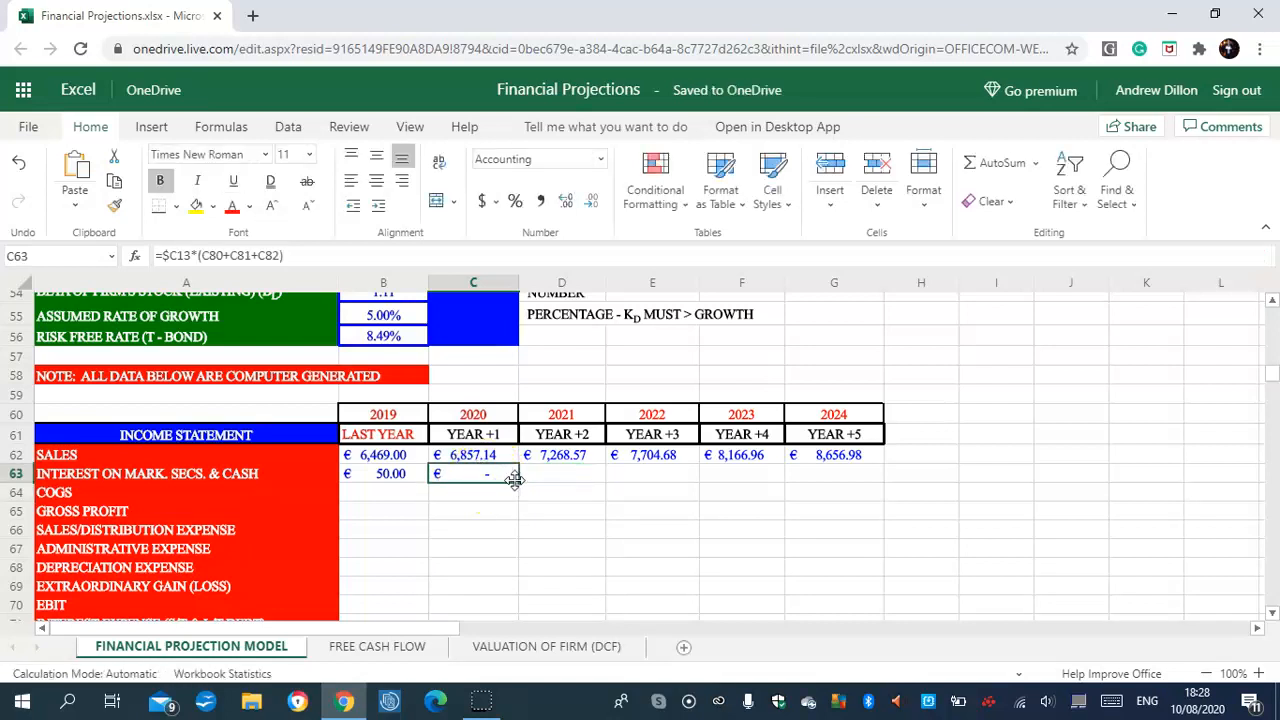
{"action": "left_click_drag", "start_coordinate": [513, 480], "coordinate": [810, 487]}
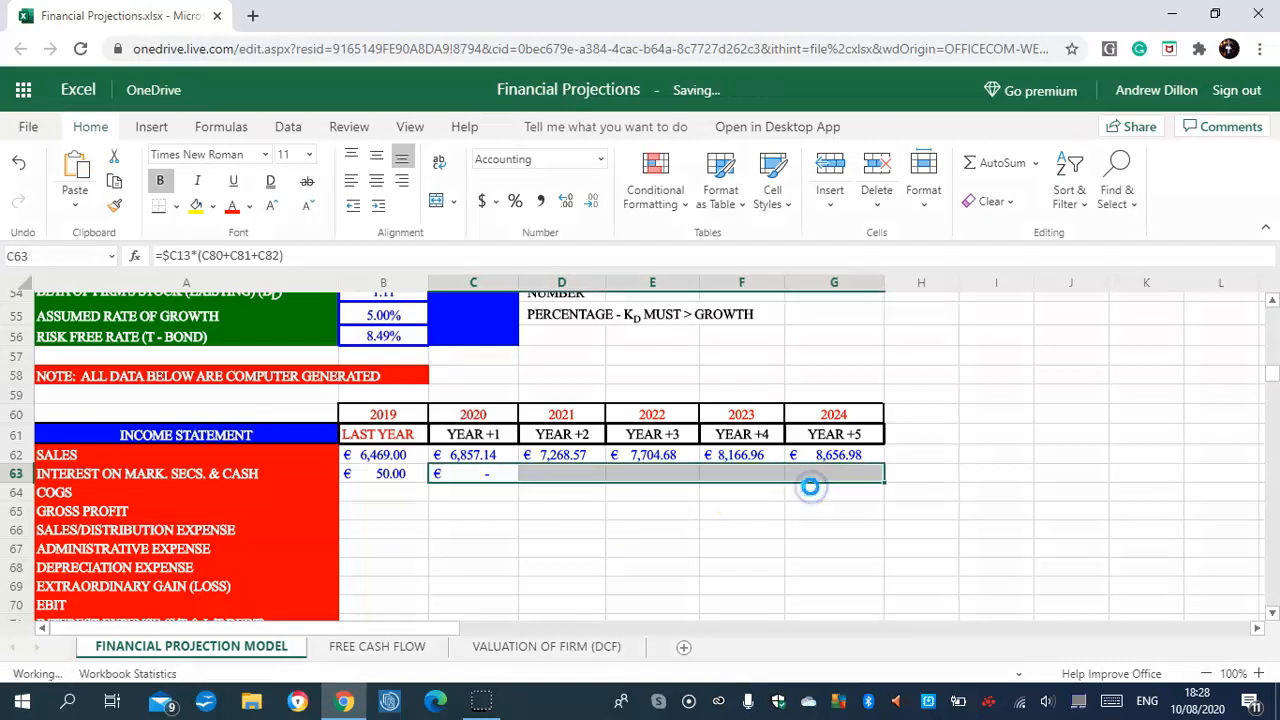
{"action": "left_click", "coordinate": [477, 476]}
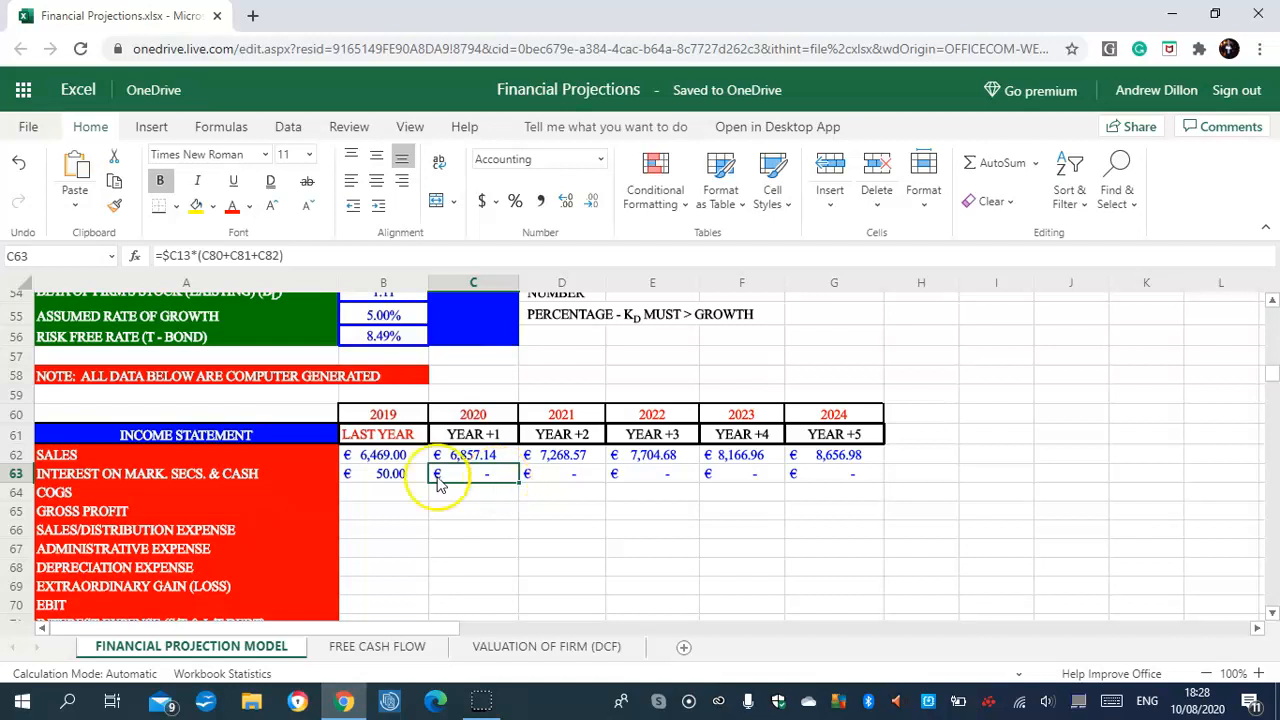
- Enter last year's COGS formula =$B6*B62 in cell B64
{"action": "left_click", "coordinate": [396, 492]}
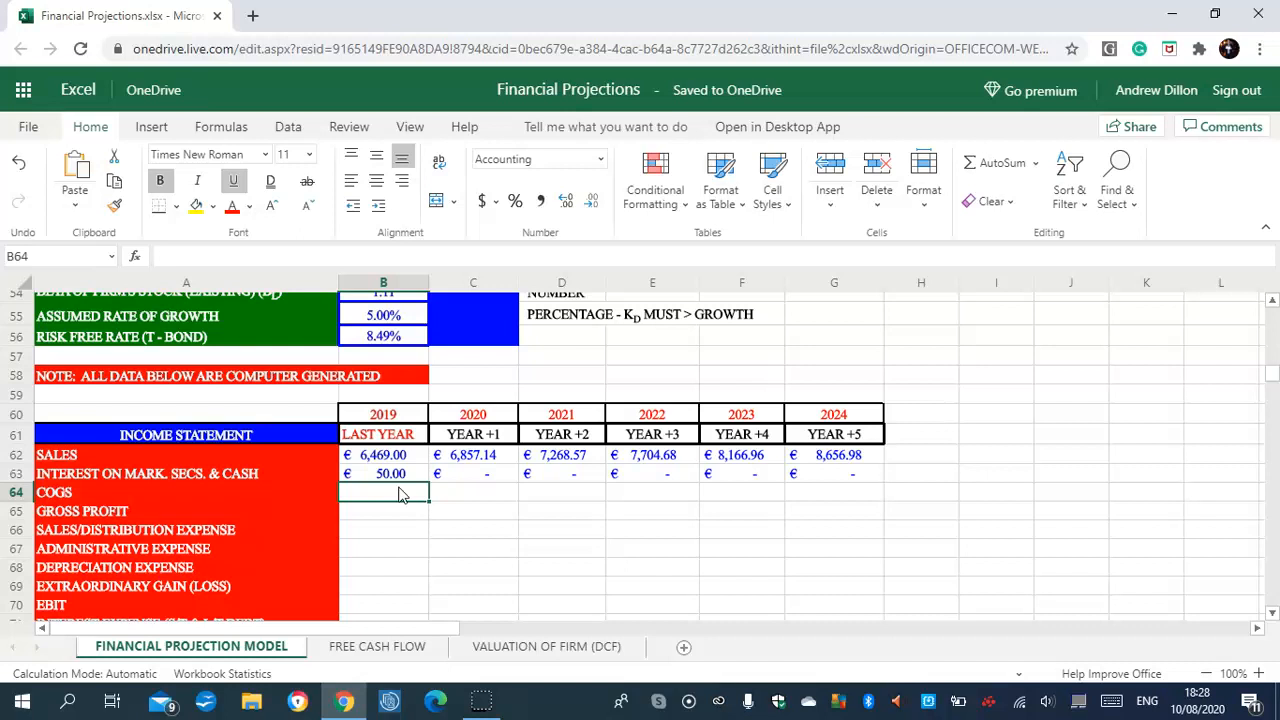
{"action": "type", "text": "="}
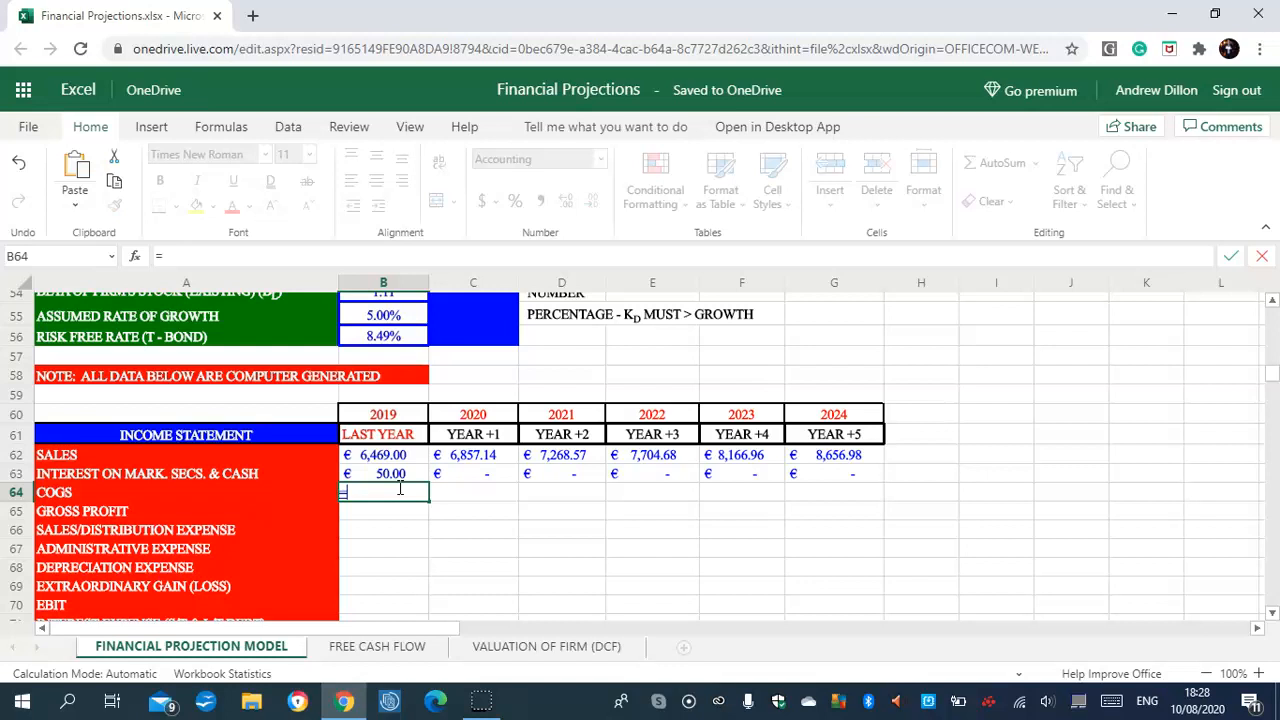
{"action": "type", "text": "$B6*B6"}
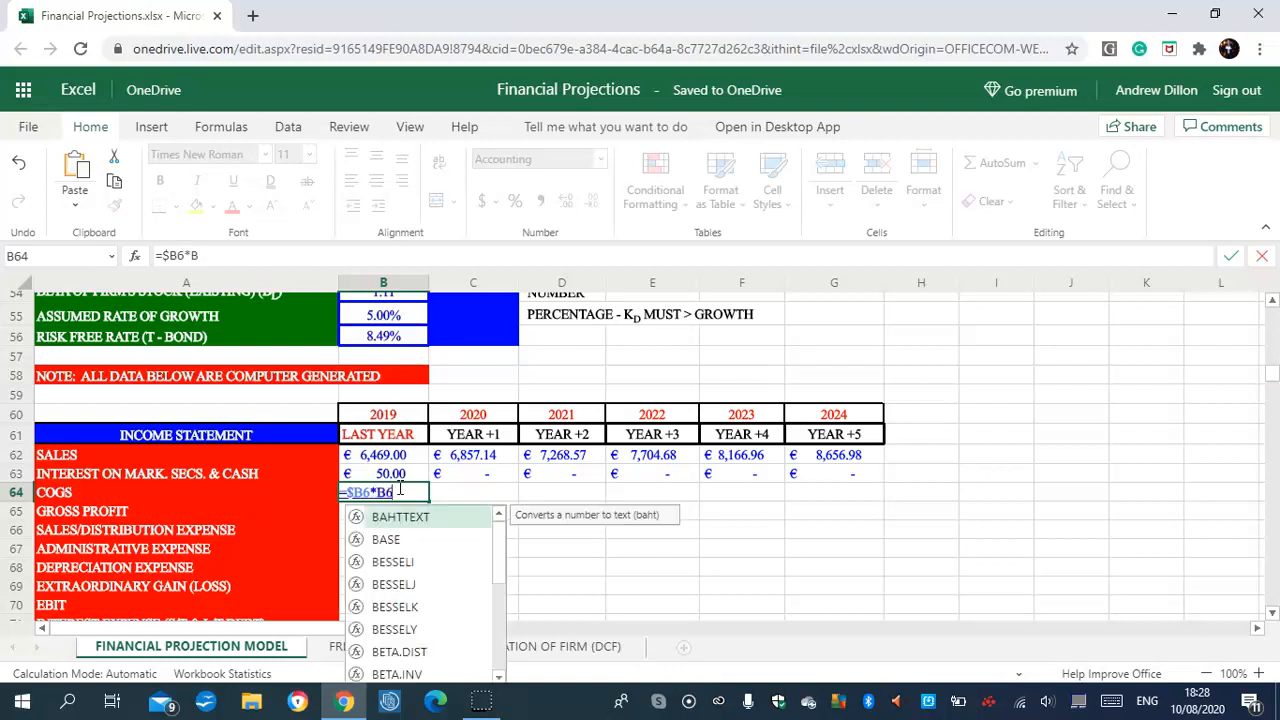
{"action": "type", "text": "2"}
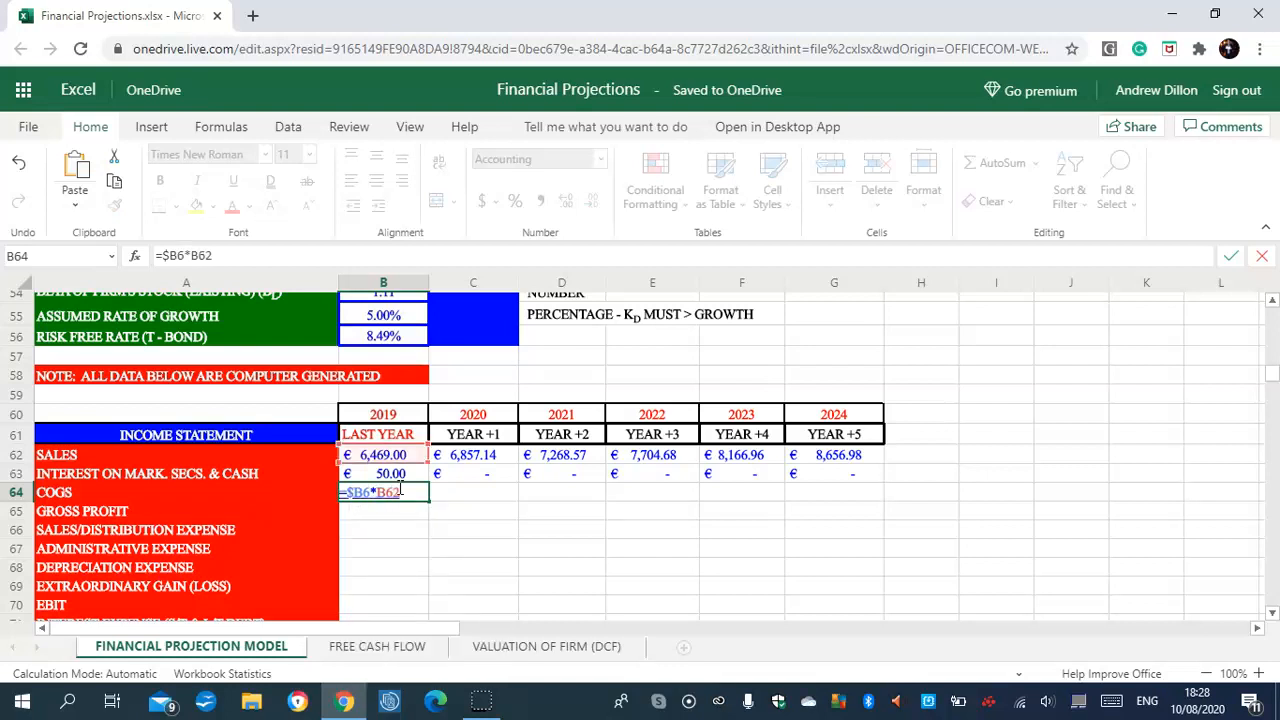
{"action": "key", "text": "Return"}
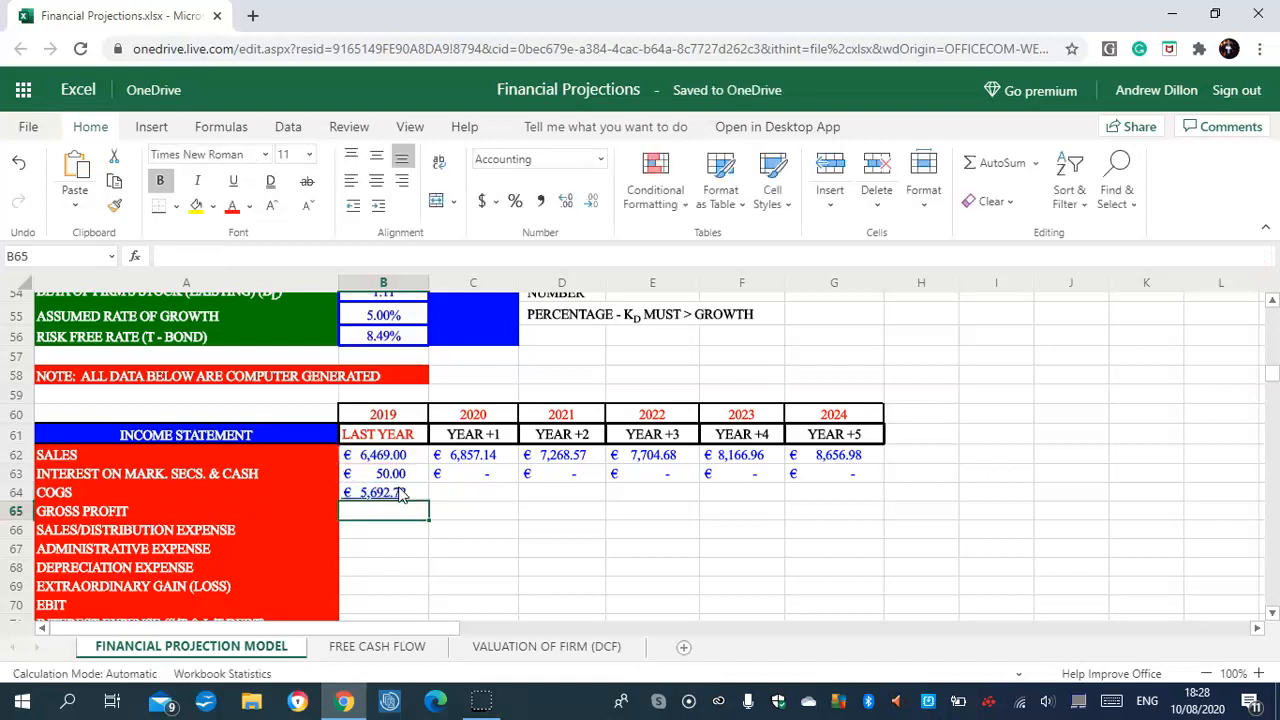
- Enter the 2020 COGS formula =C6*C62 in cell C64
{"action": "left_click", "coordinate": [462, 492]}
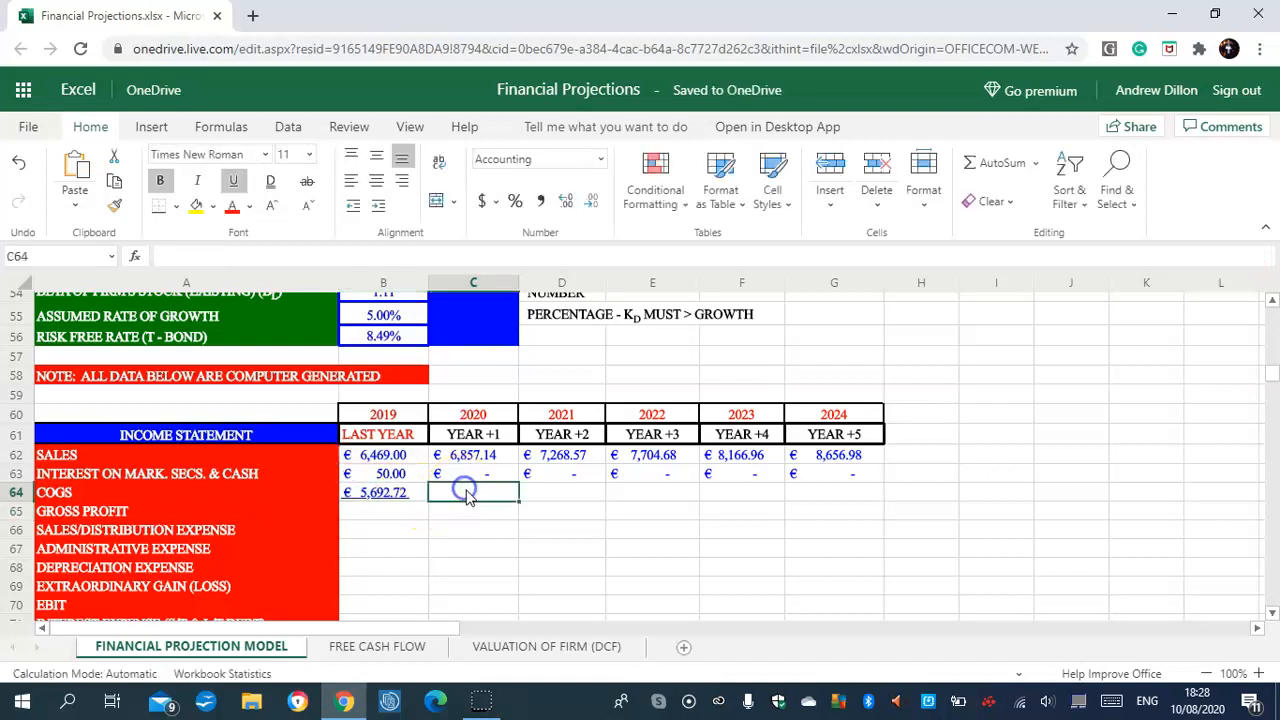
{"action": "type", "text": "="}
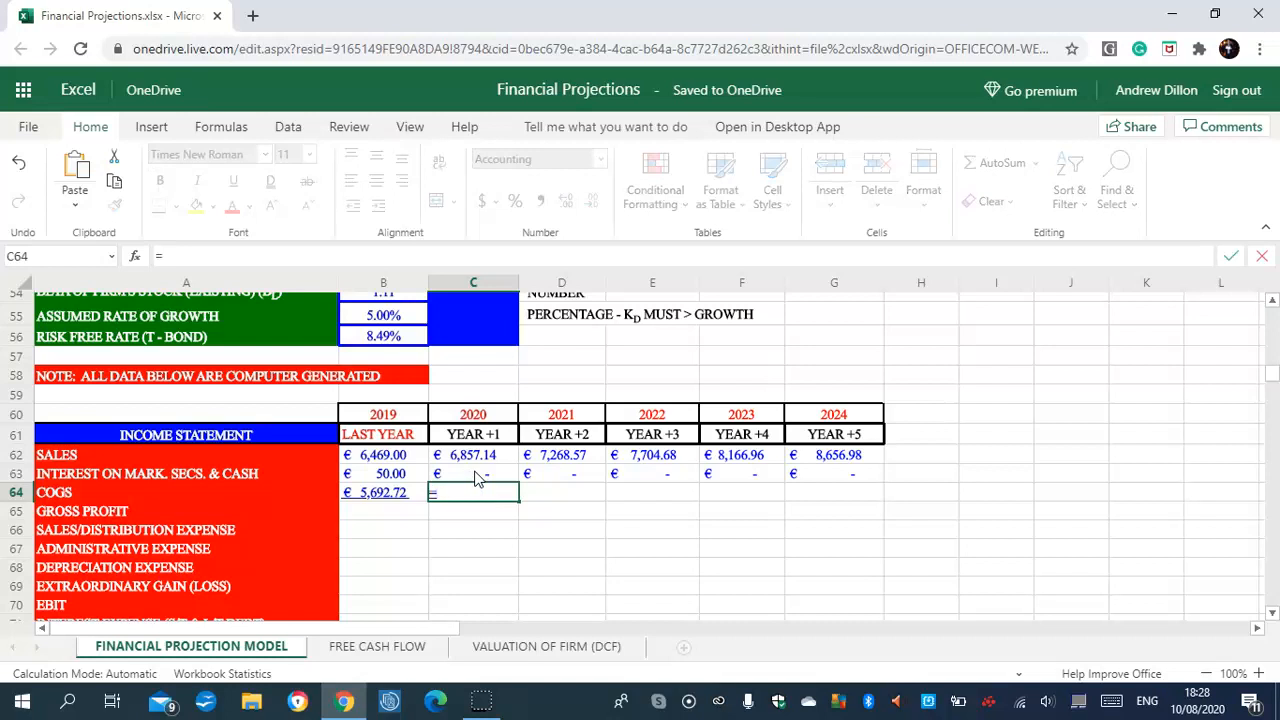
{"action": "type", "text": "C6*C"}
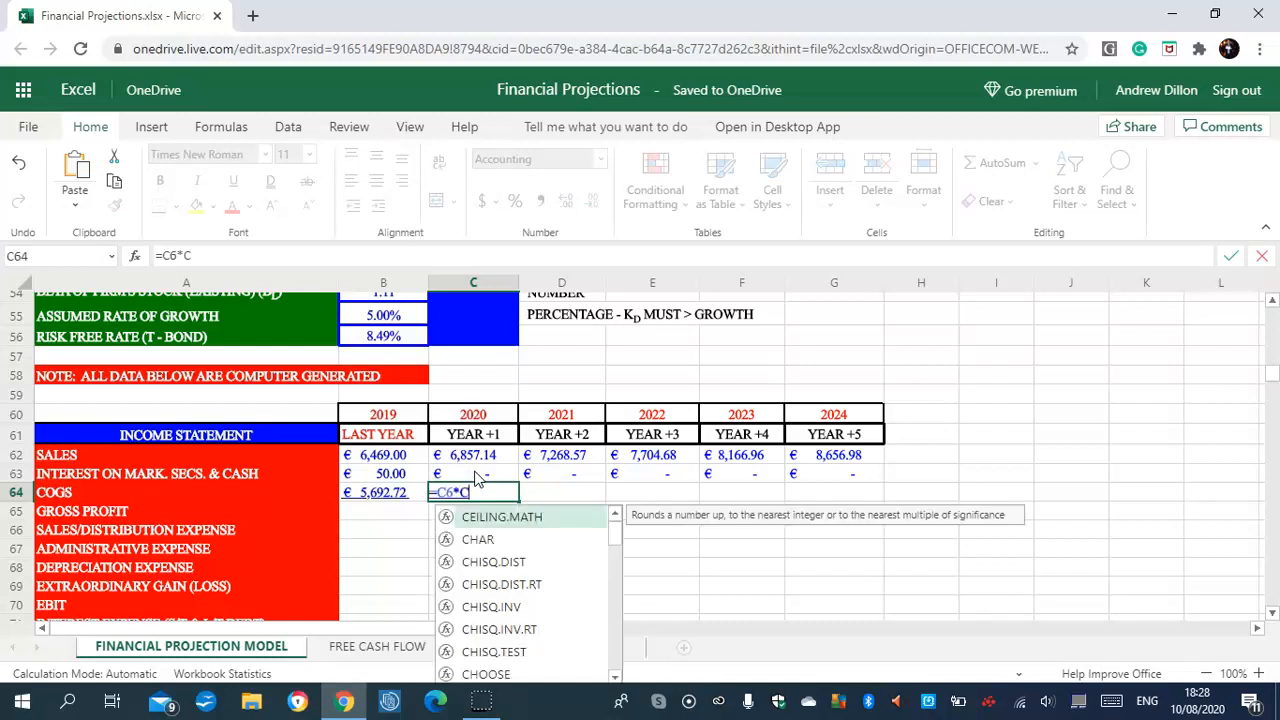
{"action": "type", "text": "62"}
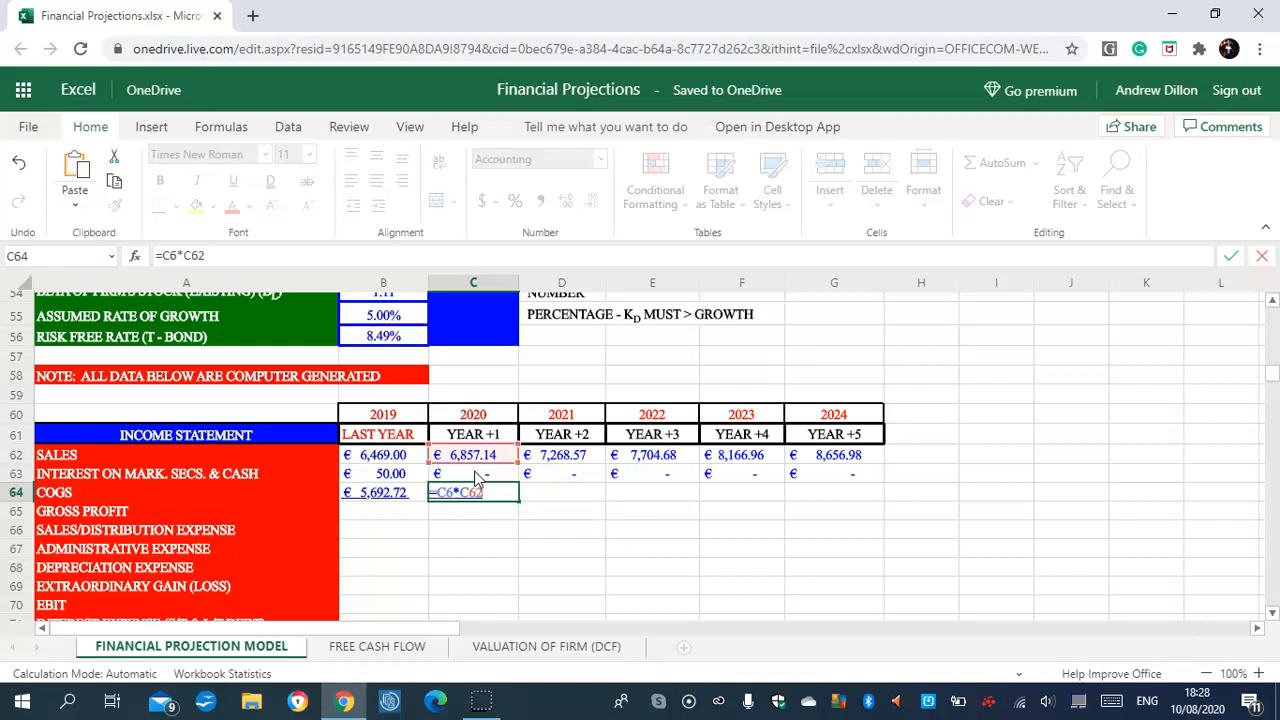
{"action": "key", "text": "Return"}
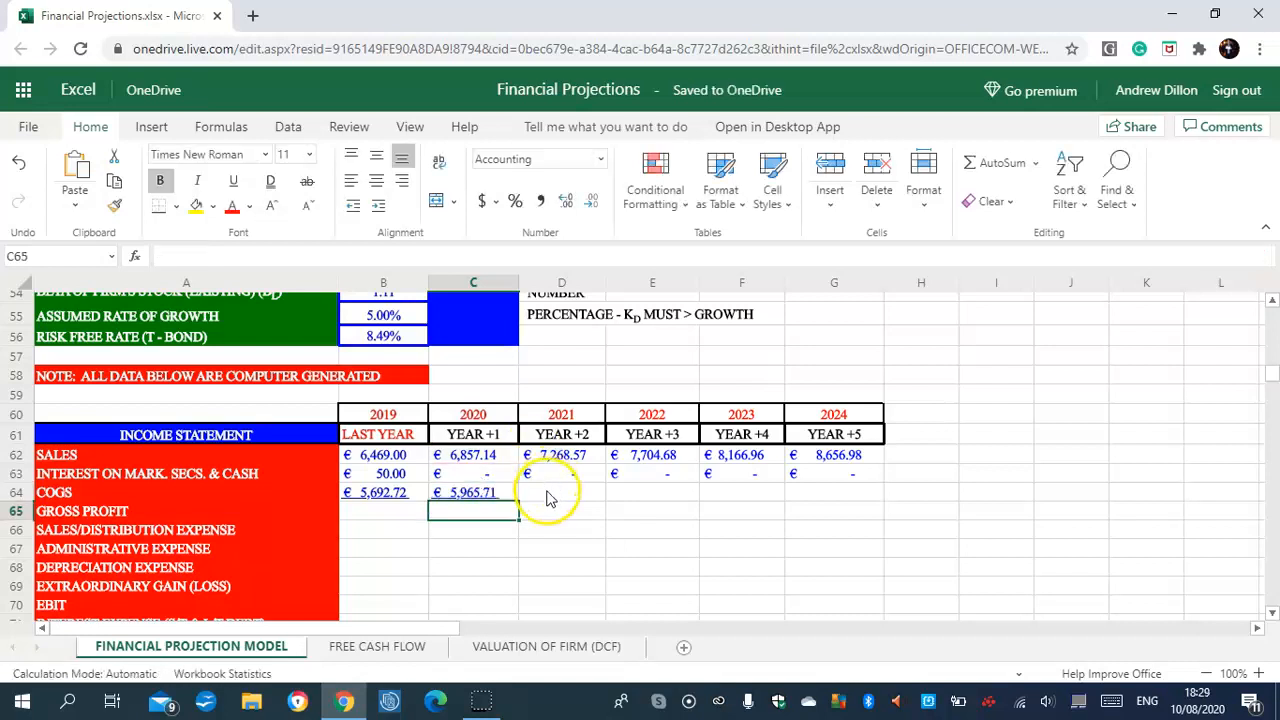
- Enter the 2021 COGS formula =C6*D62 in cell D64 and fill it across through 2024 (E64:G64)
{"action": "left_click", "coordinate": [548, 494]}
{"action": "type", "text": "="}
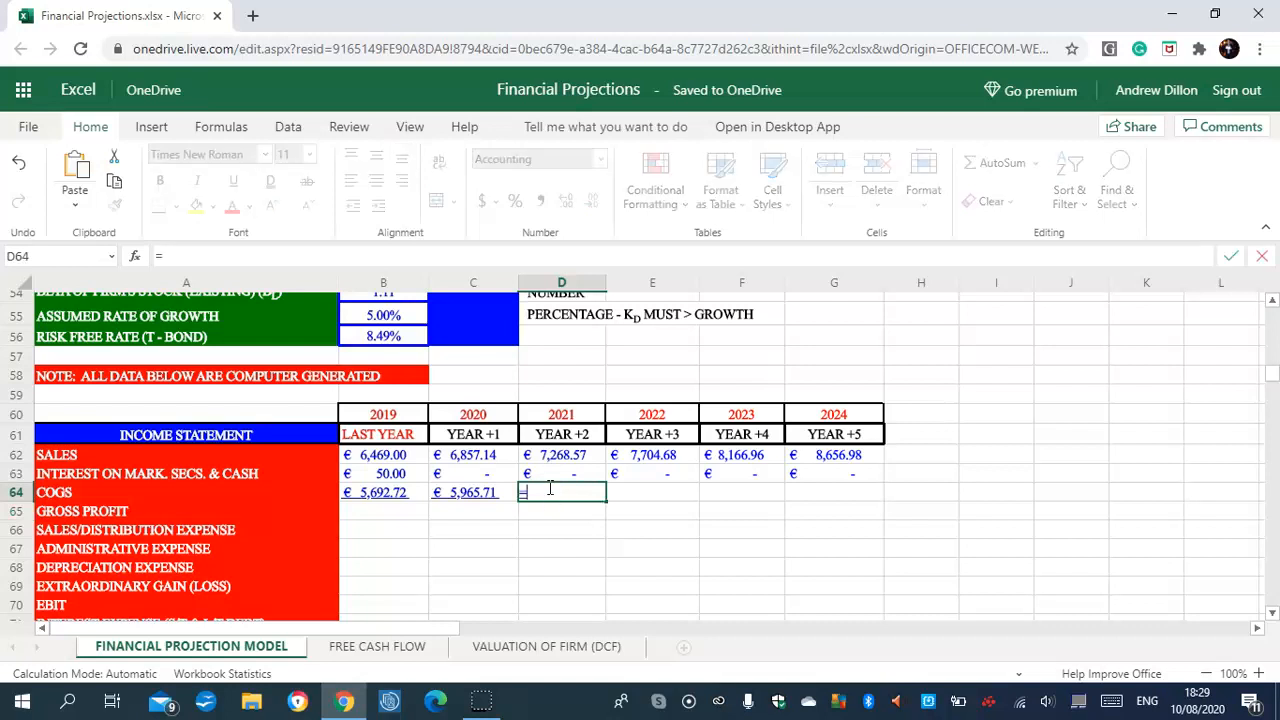
{"action": "type", "text": "C6*D62"}
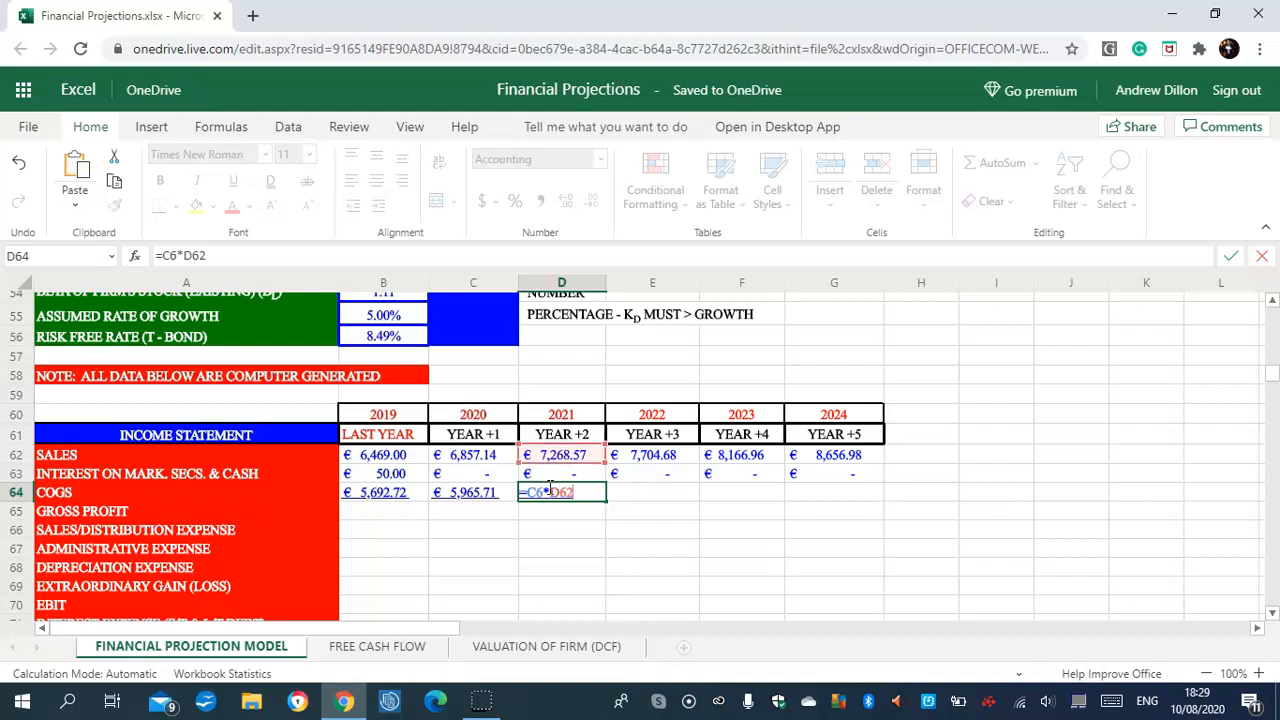
{"action": "key", "text": "Return"}
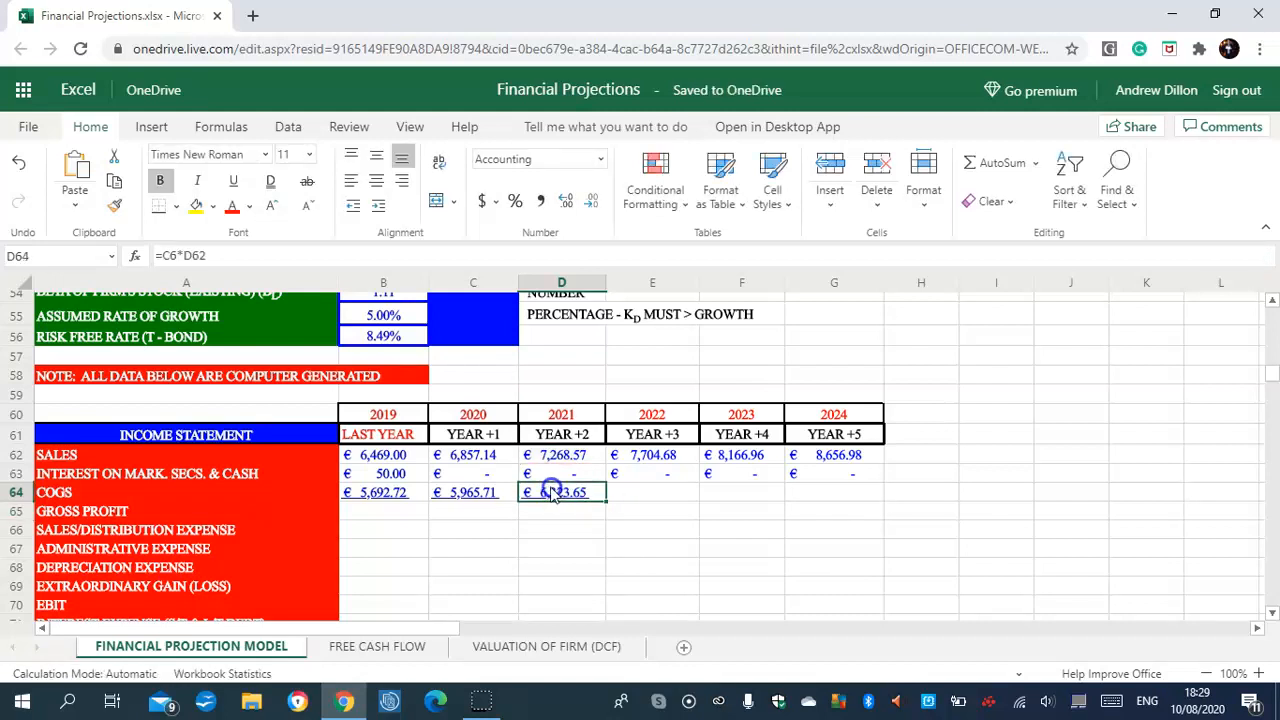
{"action": "left_click", "coordinate": [551, 492]}
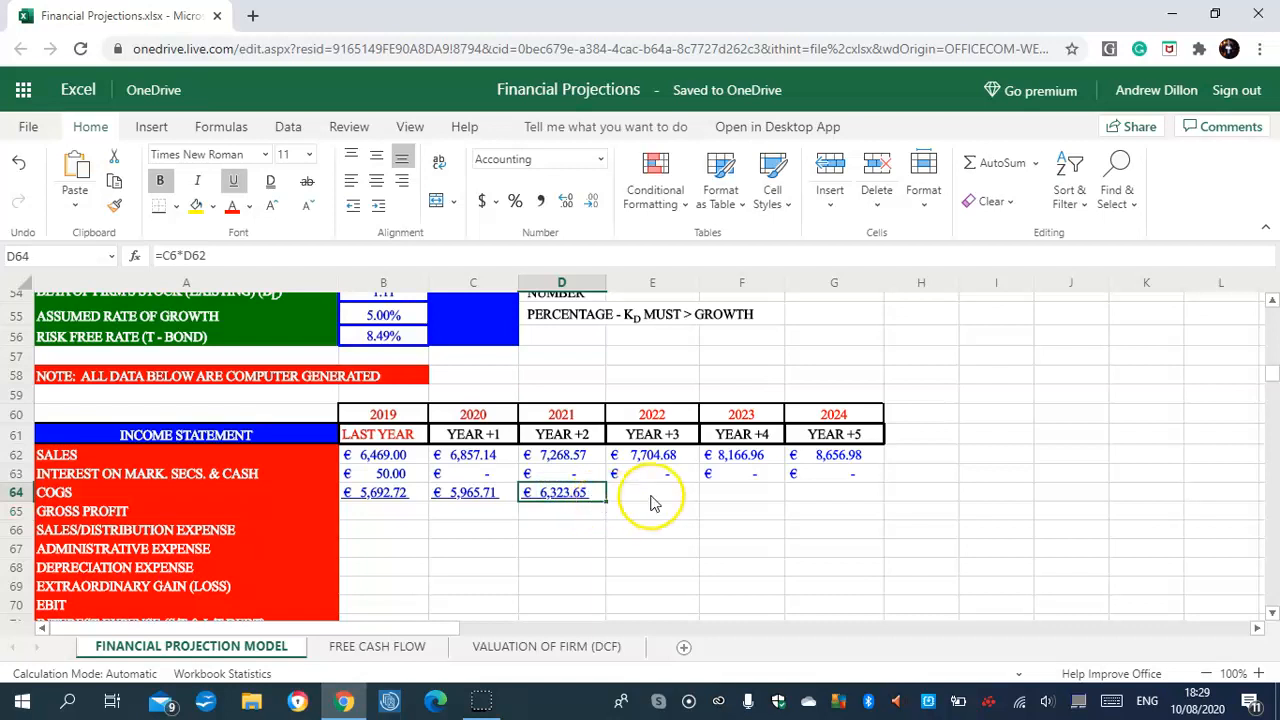
{"action": "left_click_drag", "start_coordinate": [605, 500], "coordinate": [827, 501]}
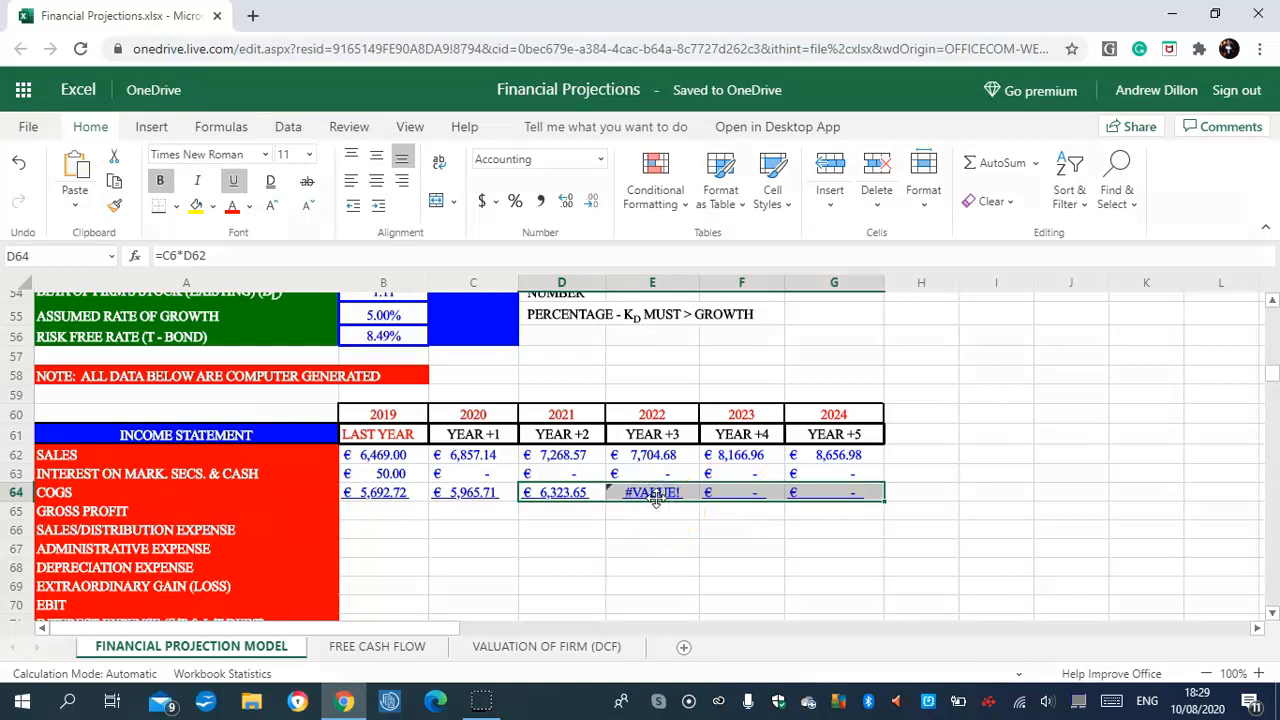
- Change the first reference of the 2022 COGS formula in cell E64 so it reads =E6*E62
{"action": "left_click", "coordinate": [653, 497]}
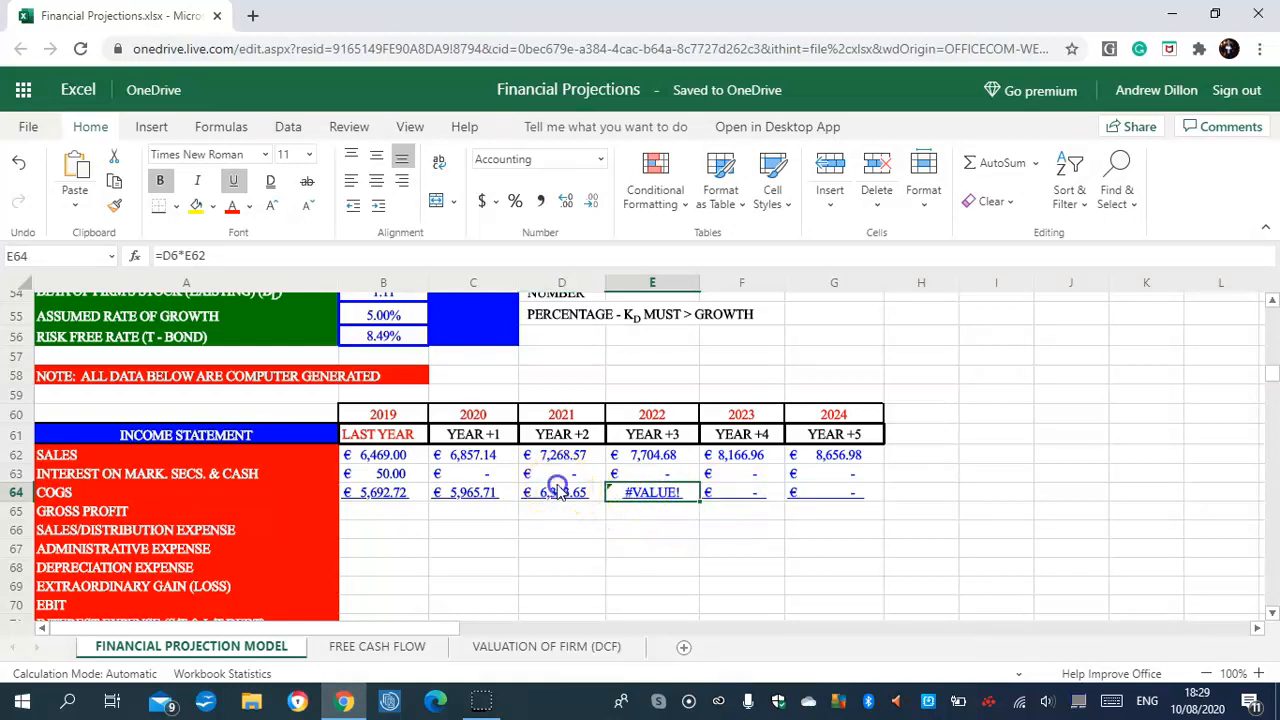
{"action": "left_click", "coordinate": [560, 492]}
{"action": "left_click", "coordinate": [652, 493]}
{"action": "left_click_drag", "start_coordinate": [172, 257], "coordinate": [167, 259]}
{"action": "type", "text": "E"}
{"action": "key", "text": "Return"}
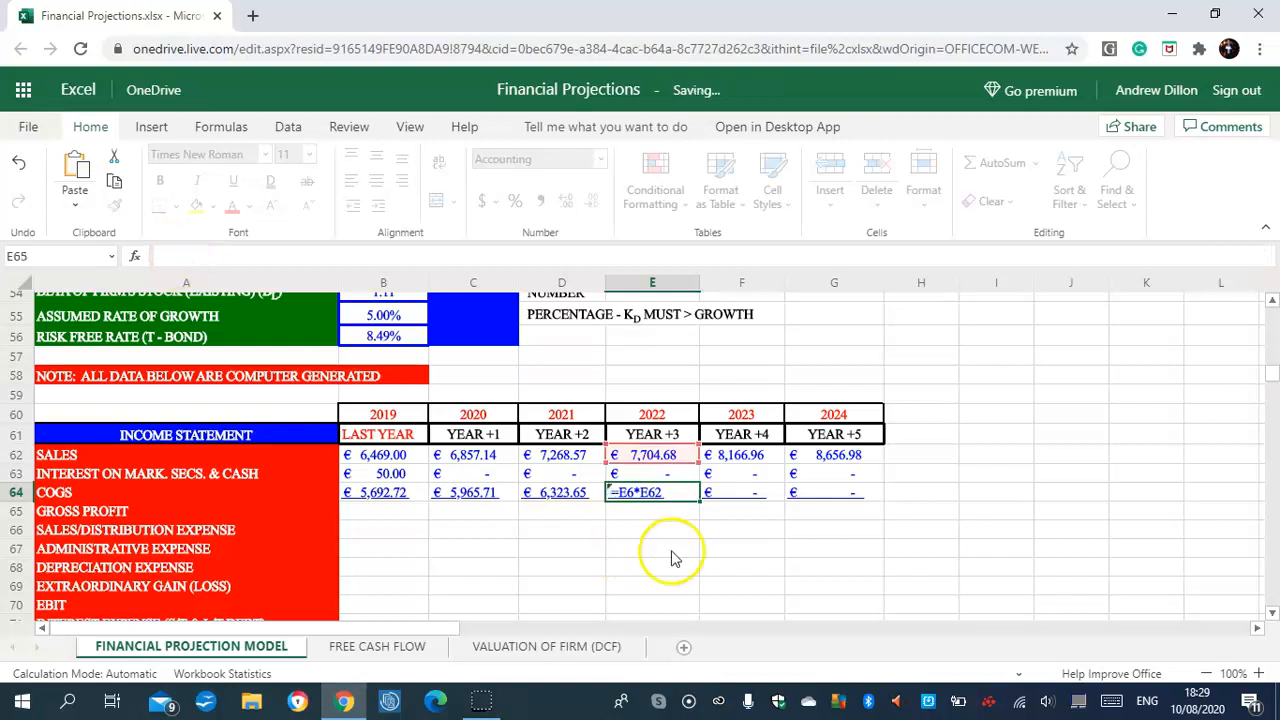
- Change the first reference of the 2023 COGS formula in cell F64 so it reads =F6*F62
{"action": "left_click", "coordinate": [745, 492]}
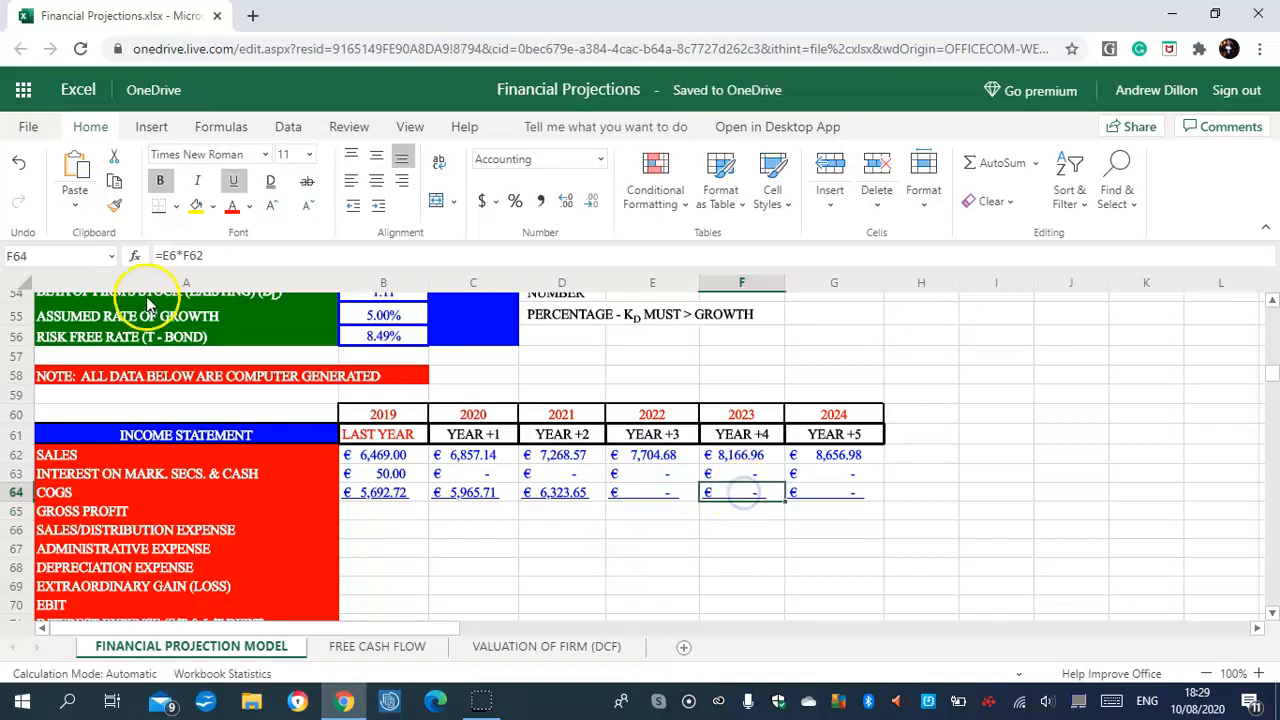
{"action": "left_click", "coordinate": [165, 255]}
{"action": "left_click_drag", "start_coordinate": [165, 253], "coordinate": [170, 254]}
{"action": "type", "text": "F"}
{"action": "key", "text": "Return"}
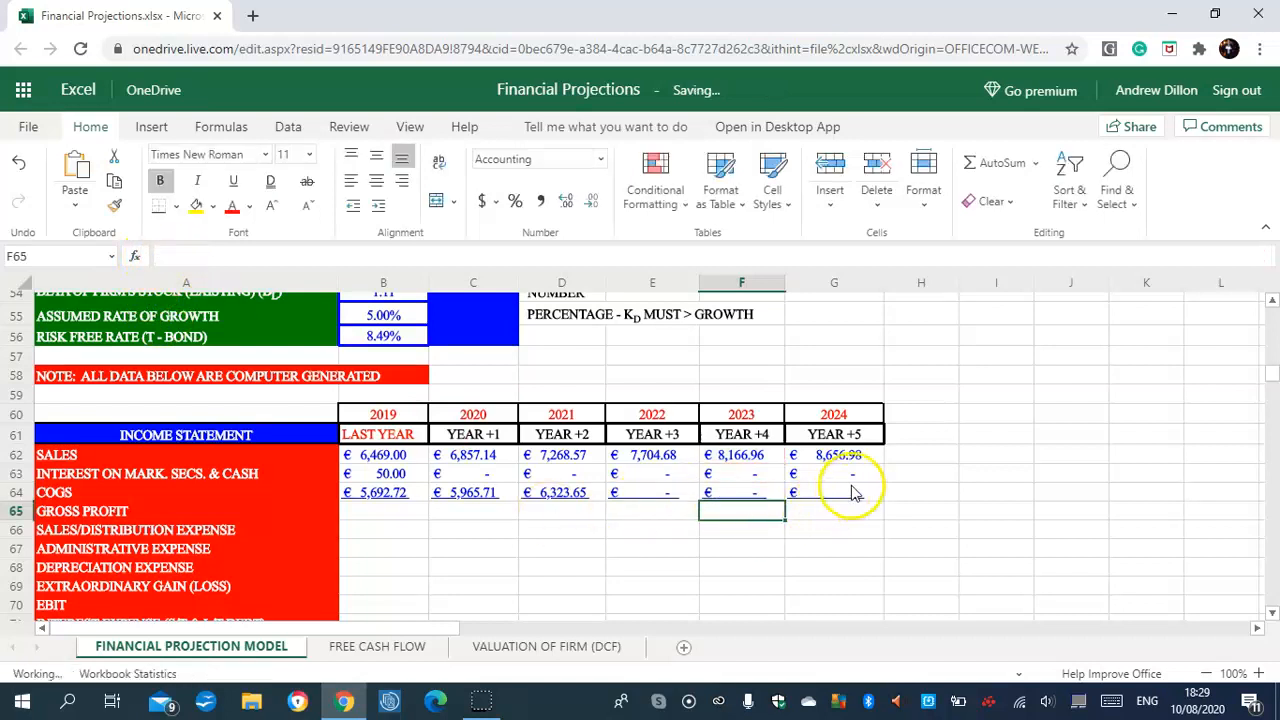
- Change the first reference of the 2024 COGS formula in cell G64 so it reads =G6*G62
{"action": "left_click", "coordinate": [853, 492]}
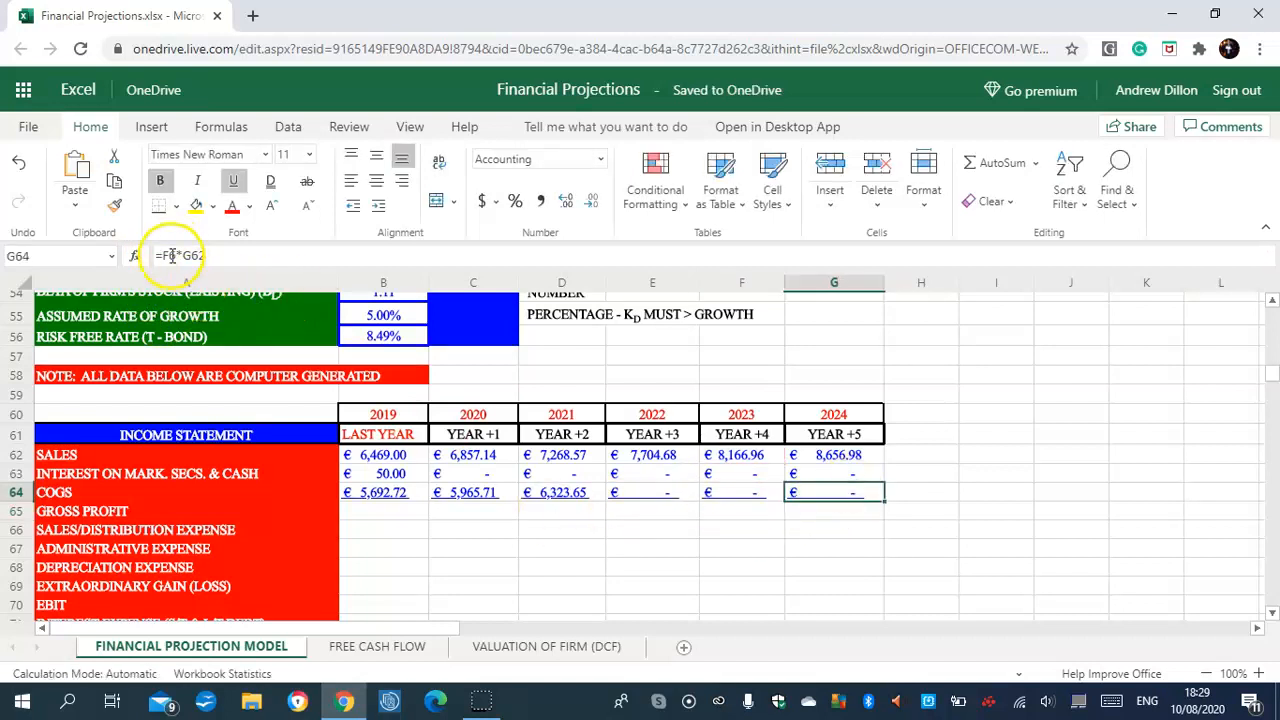
{"action": "left_click_drag", "start_coordinate": [163, 255], "coordinate": [170, 255]}
{"action": "type", "text": "G"}
{"action": "key", "text": "Return"}
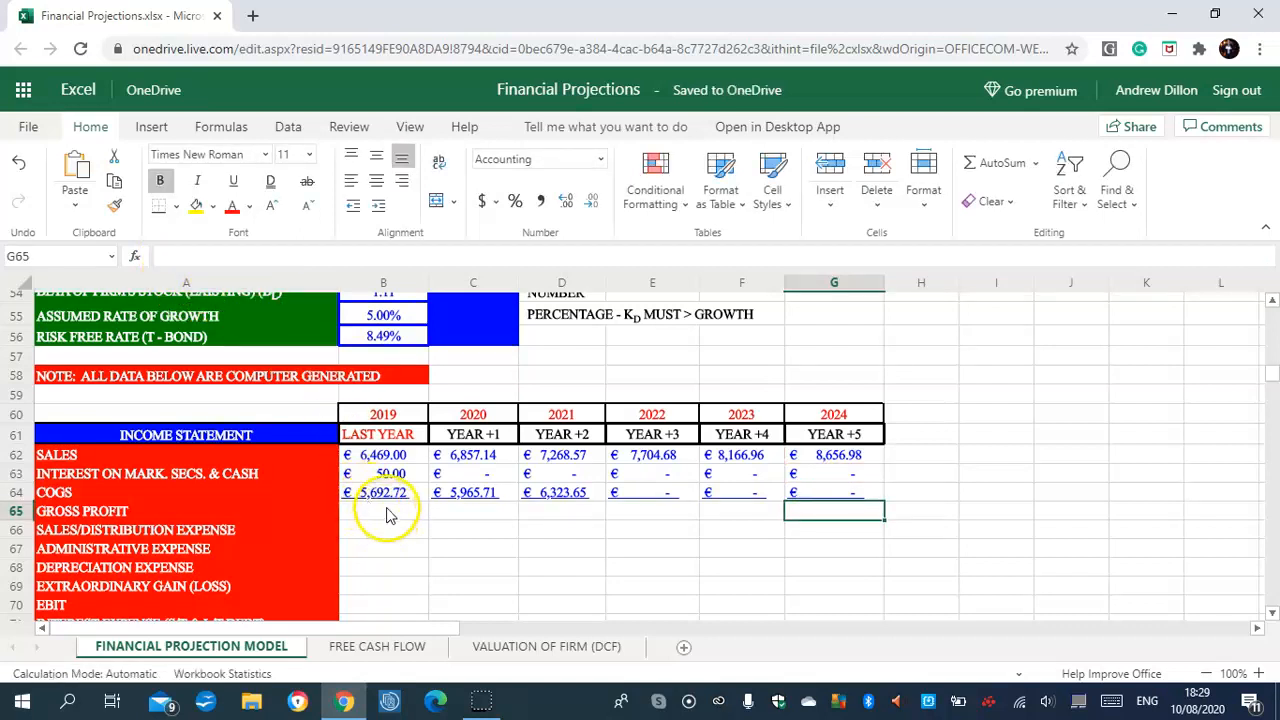
- Enter last year's gross profit formula =B62+B63-B64 in cell B65 and fill it across through 2024 (C65:G65)
{"action": "left_click", "coordinate": [389, 512]}
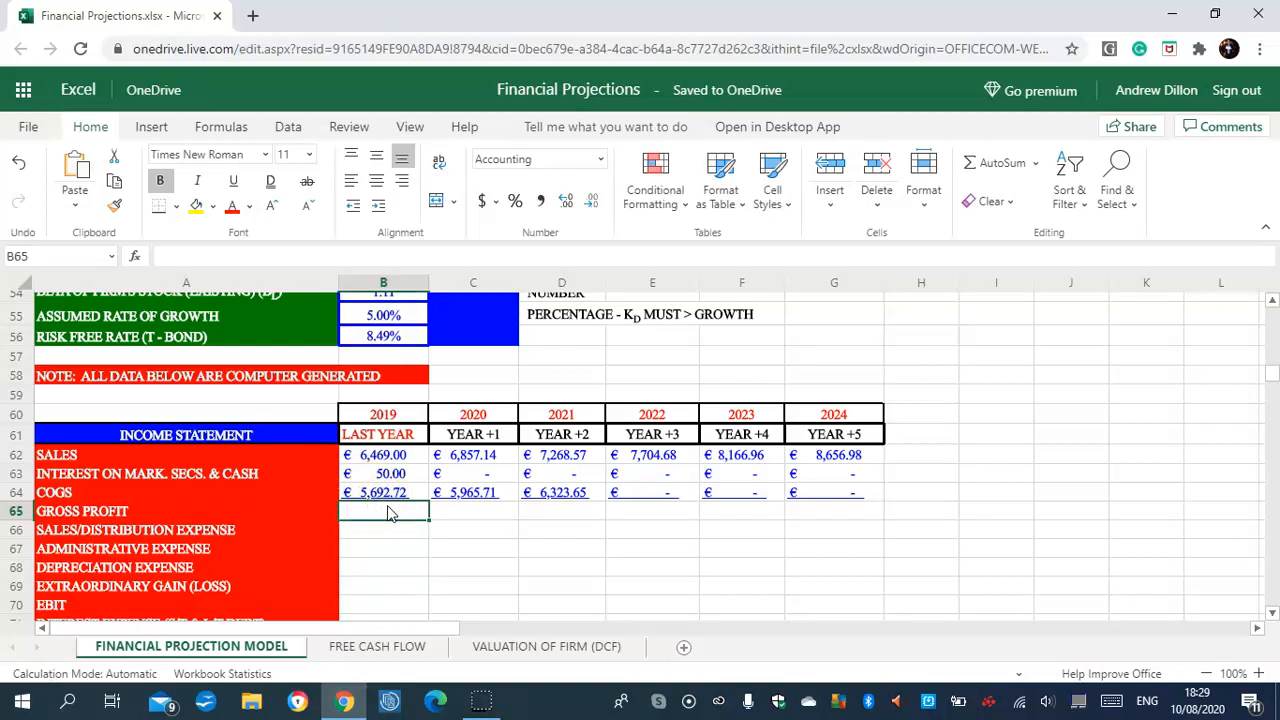
{"action": "type", "text": "=B6"}
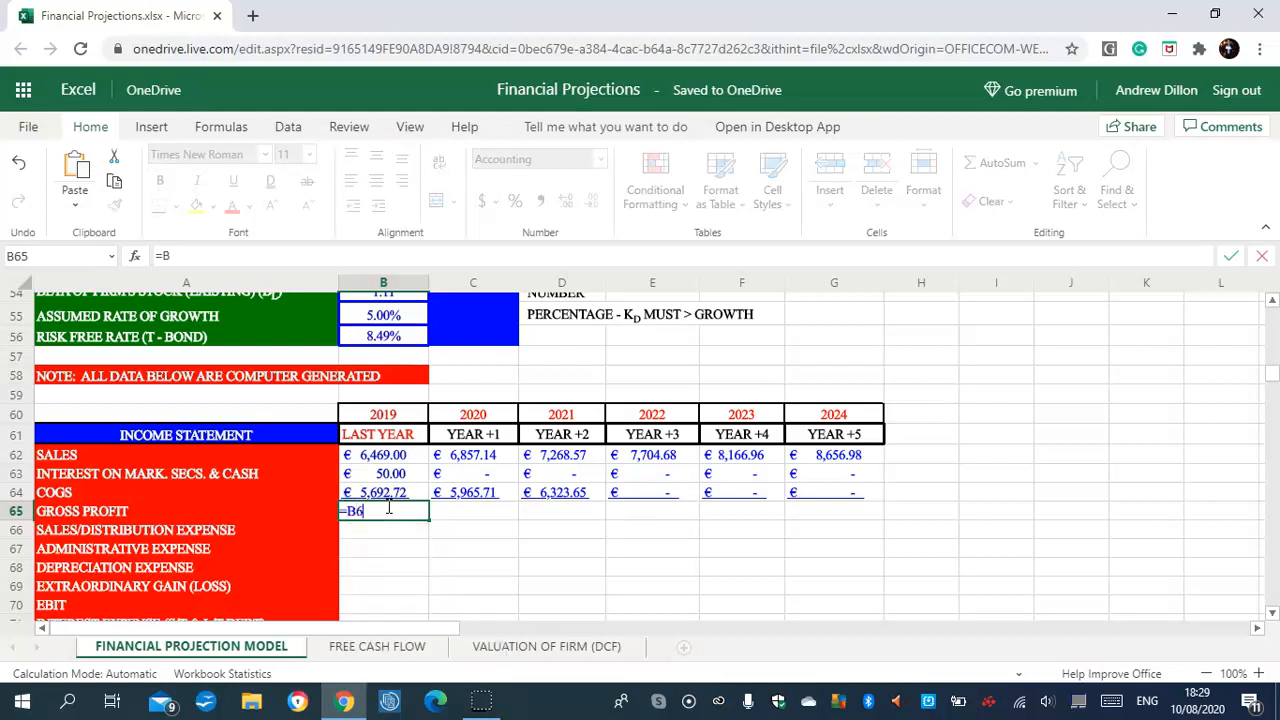
{"action": "type", "text": "2"}
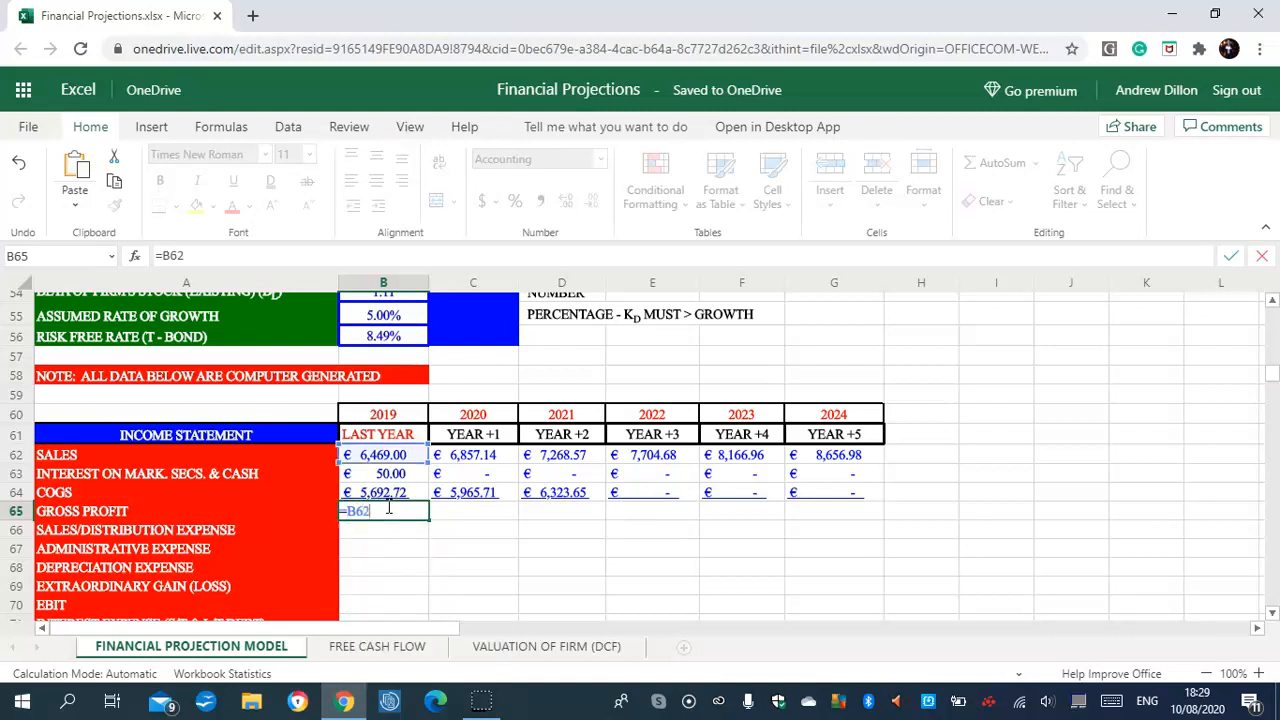
{"action": "type", "text": "+B63"}
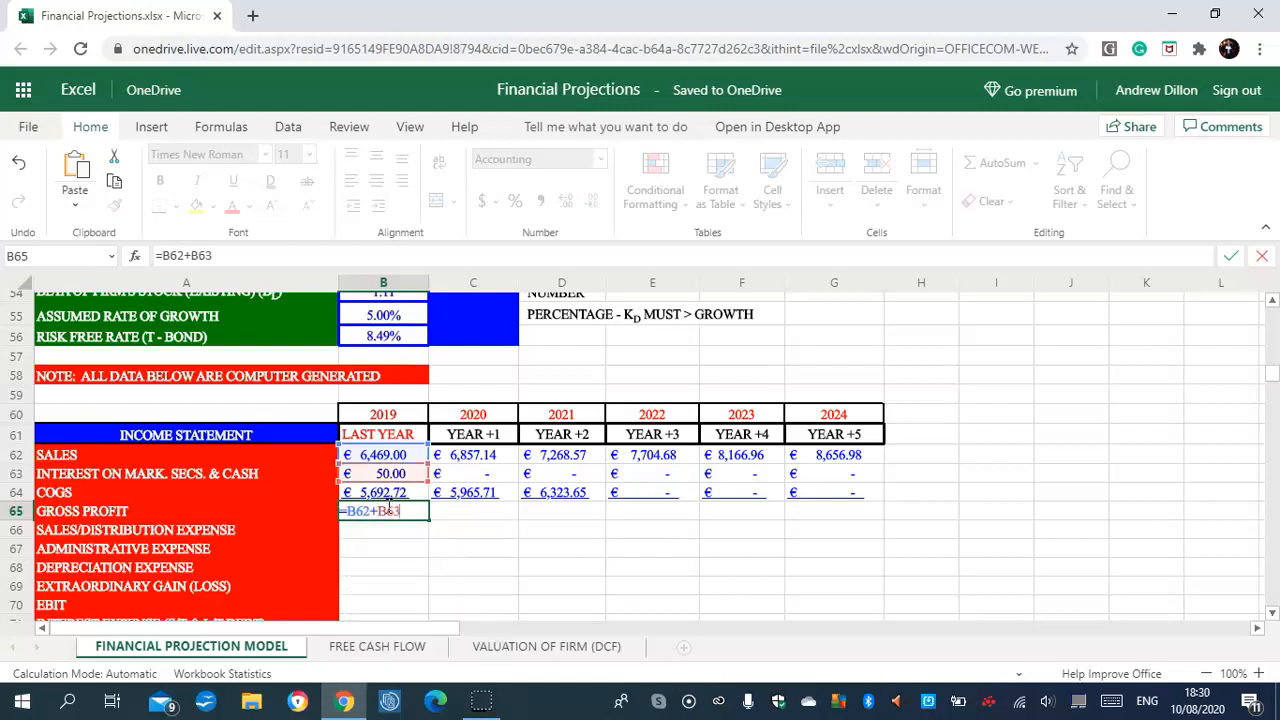
{"action": "type", "text": "-B64"}
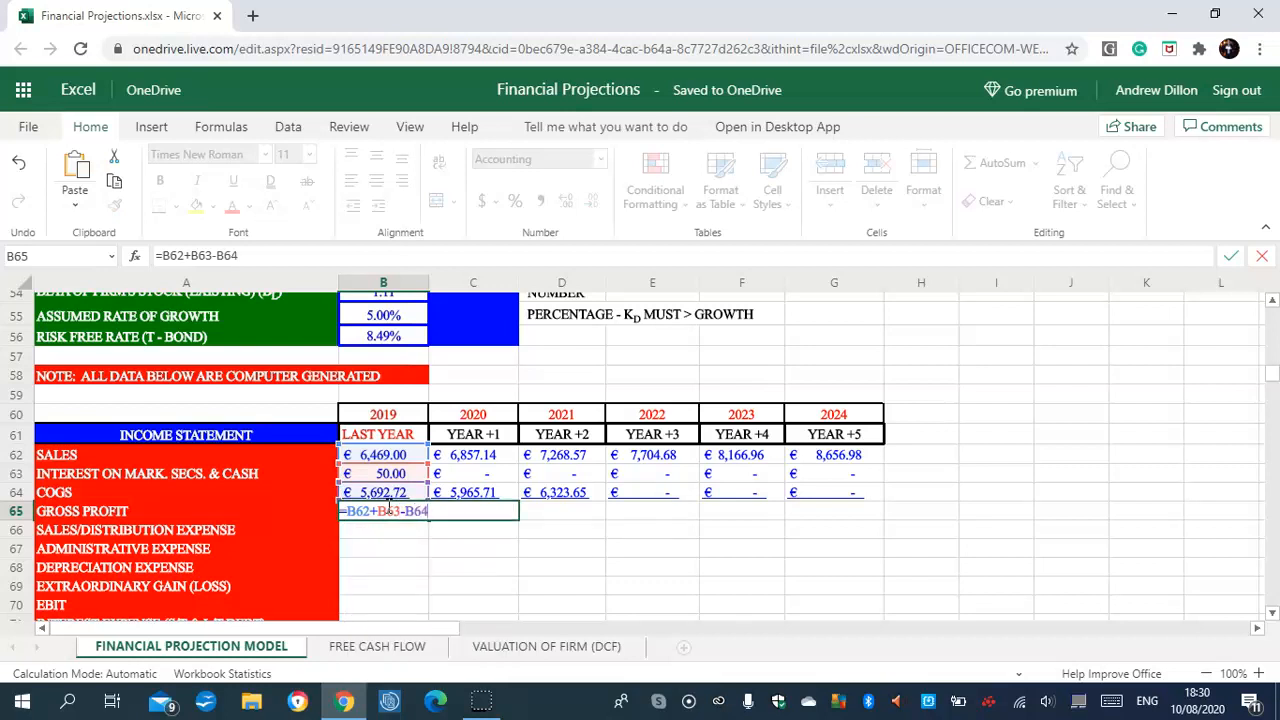
{"action": "key", "text": "Return"}
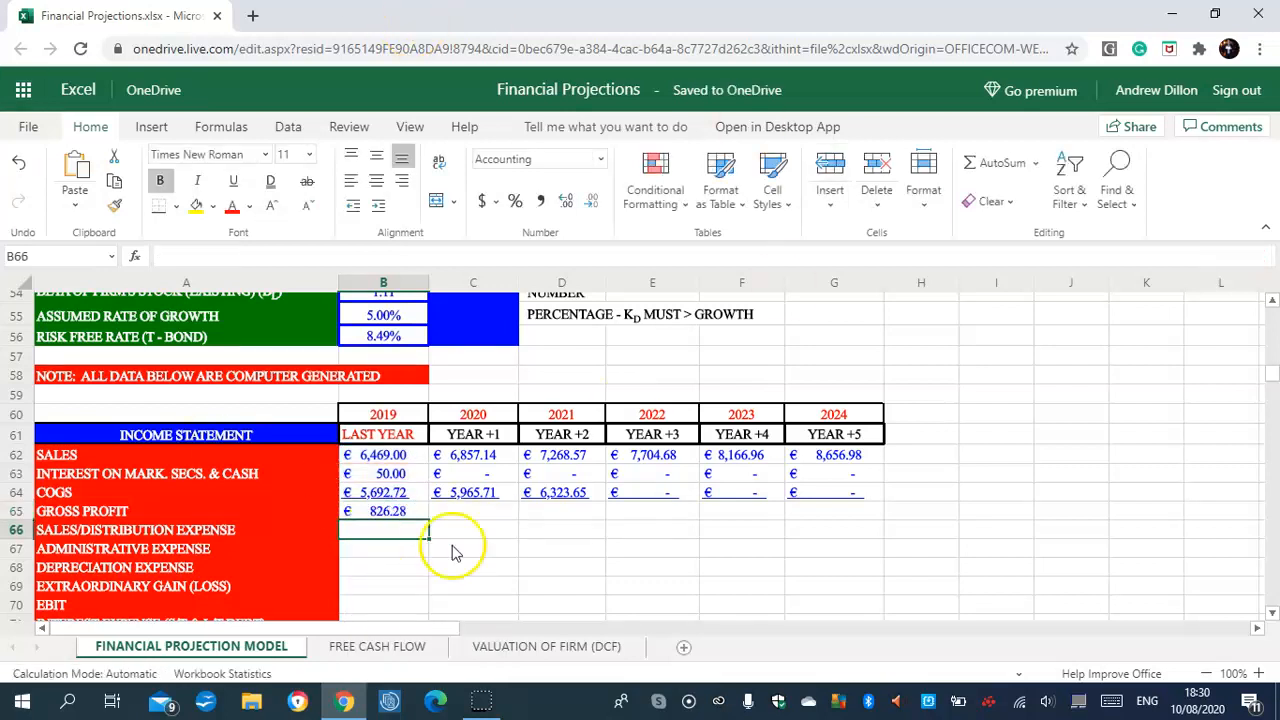
{"action": "left_click", "coordinate": [385, 512]}
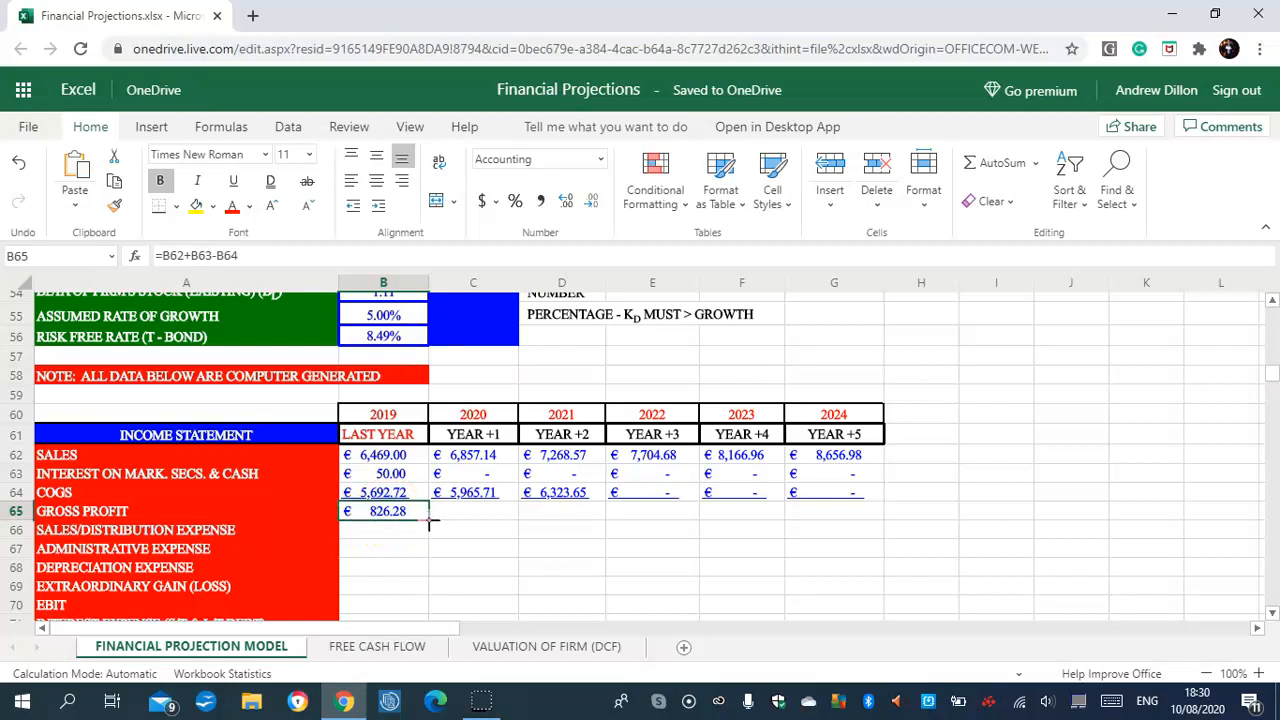
{"action": "mouse_move", "coordinate": [430, 518]}
{"action": "left_mouse_down"}
{"action": "mouse_move", "coordinate": [829, 531]}
{"action": "mouse_move", "coordinate": [813, 530]}
{"action": "left_mouse_up"}
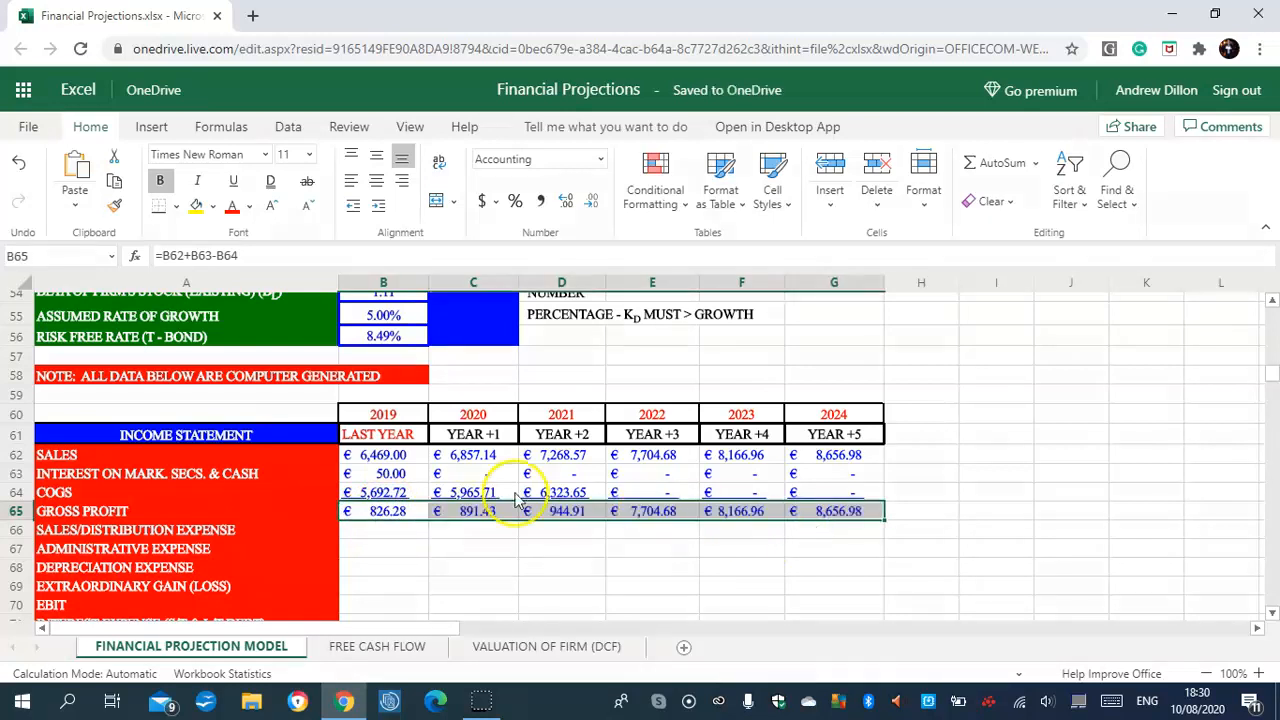
- Check the cell references in the filled gross profit formulas for each year from 2020 to 2024
{"action": "left_click", "coordinate": [486, 520]}
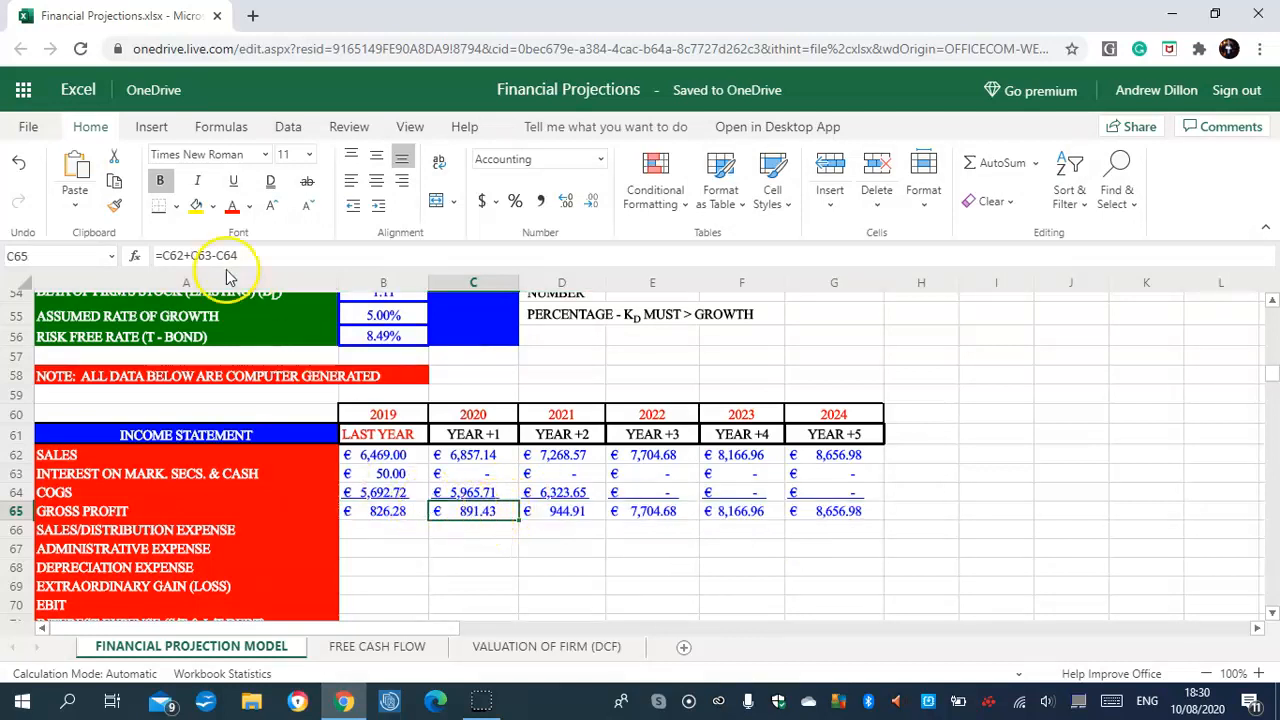
{"action": "left_click", "coordinate": [555, 510]}
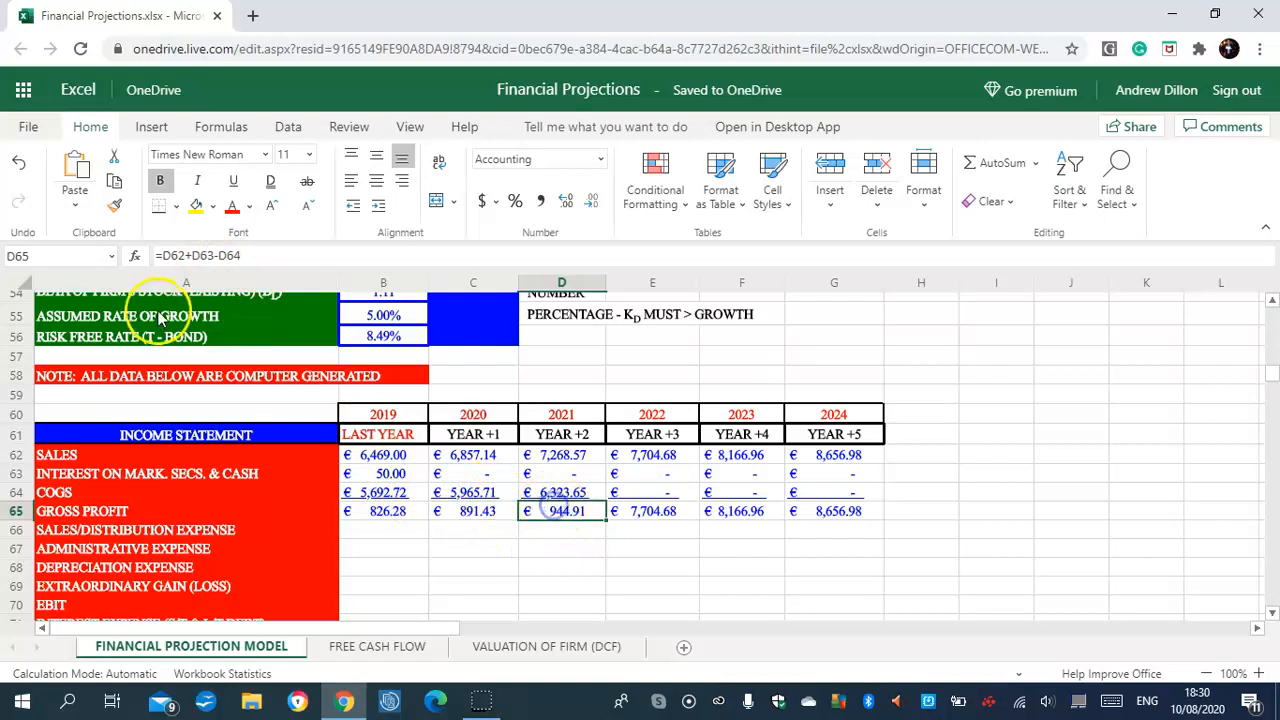
{"action": "left_click", "coordinate": [656, 508]}
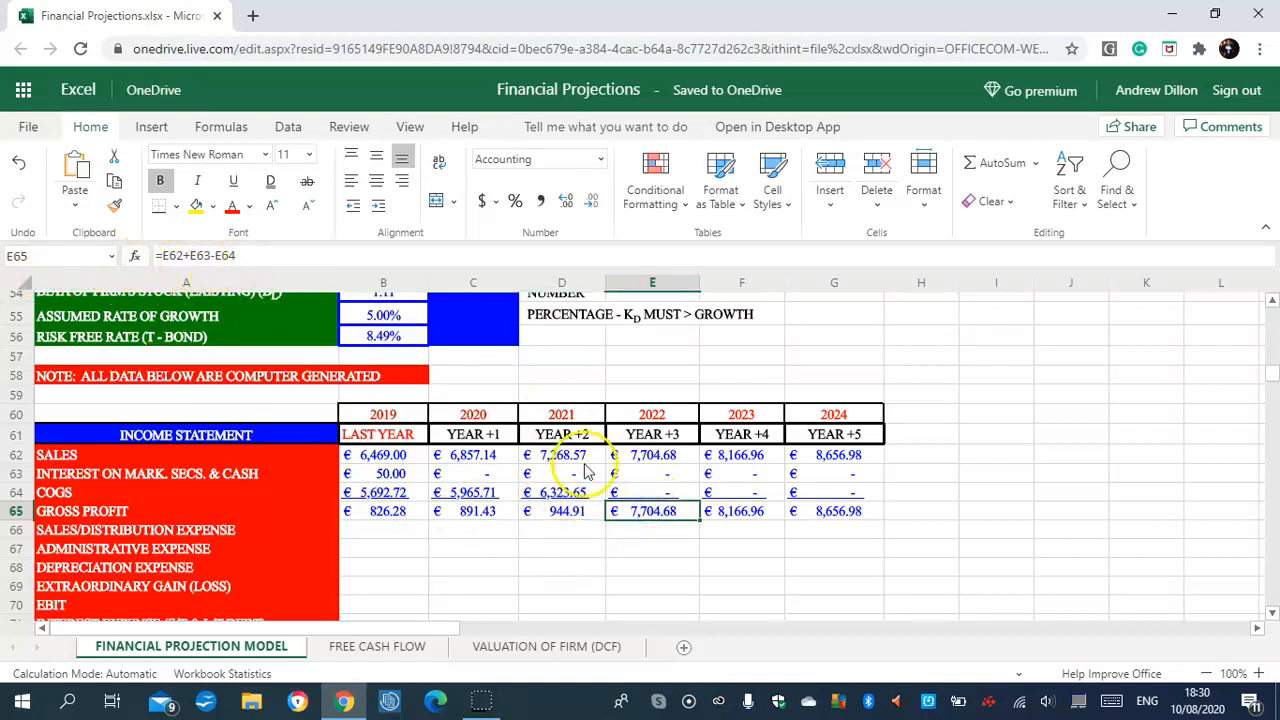
{"action": "left_click", "coordinate": [745, 512]}
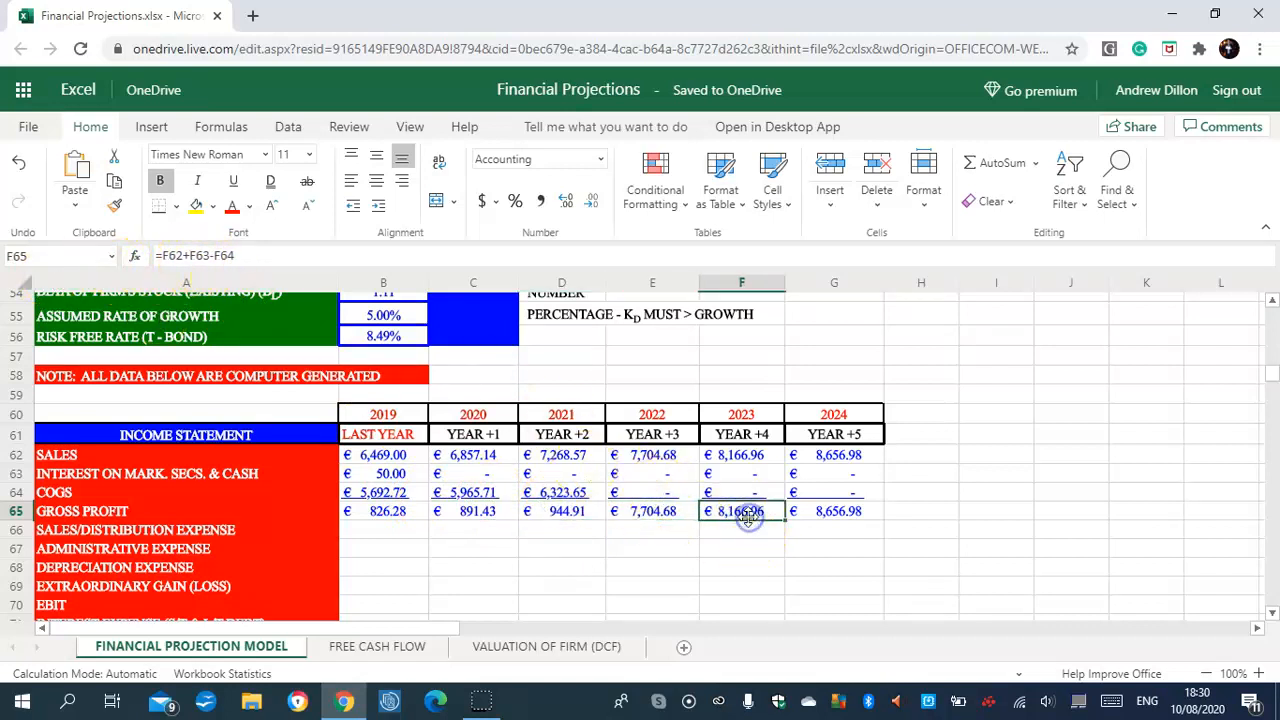
{"action": "left_click", "coordinate": [830, 510]}
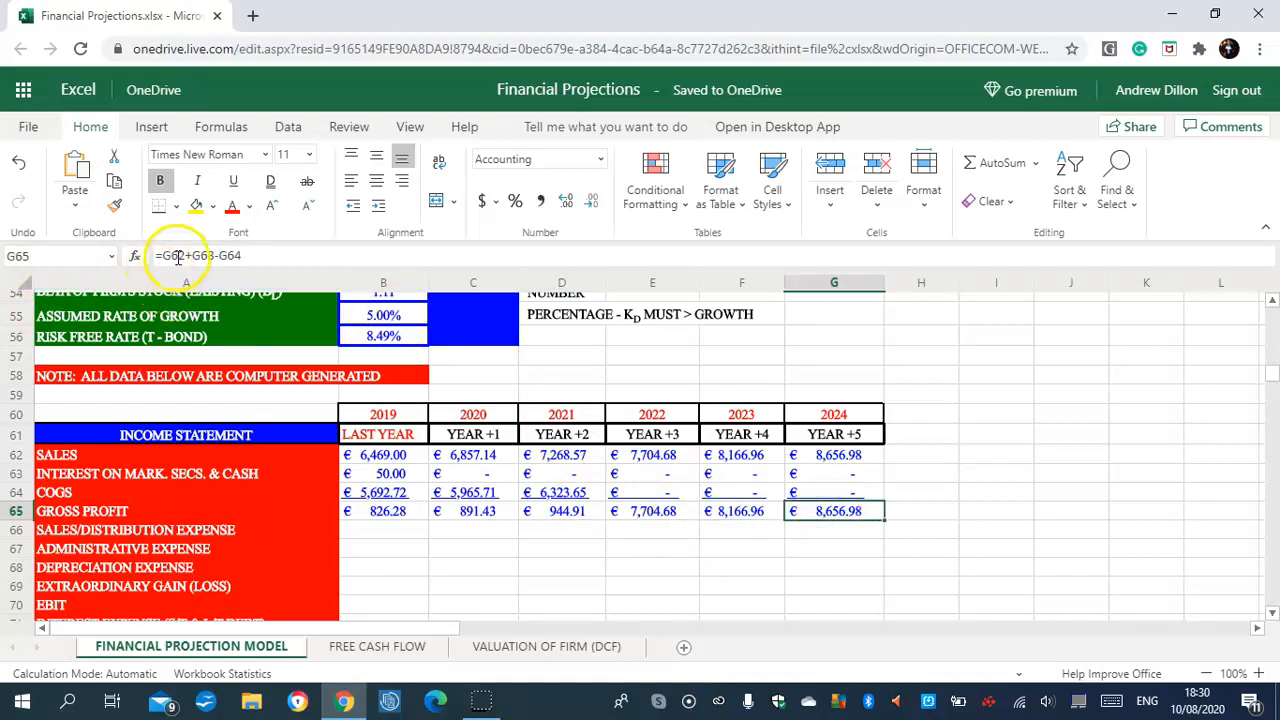
- Enter last year's sales/distribution expense formula =$B7*B62 in cell B66
{"action": "left_click", "coordinate": [390, 533]}
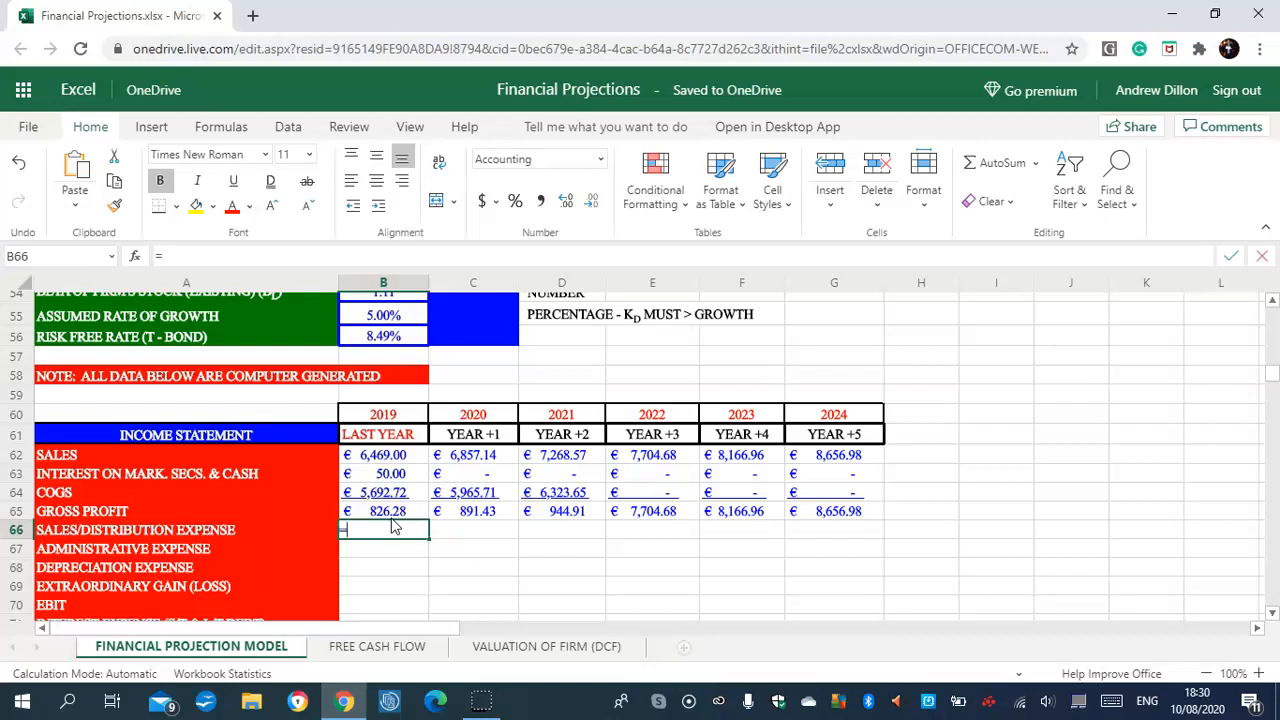
{"action": "type", "text": "=B7"}
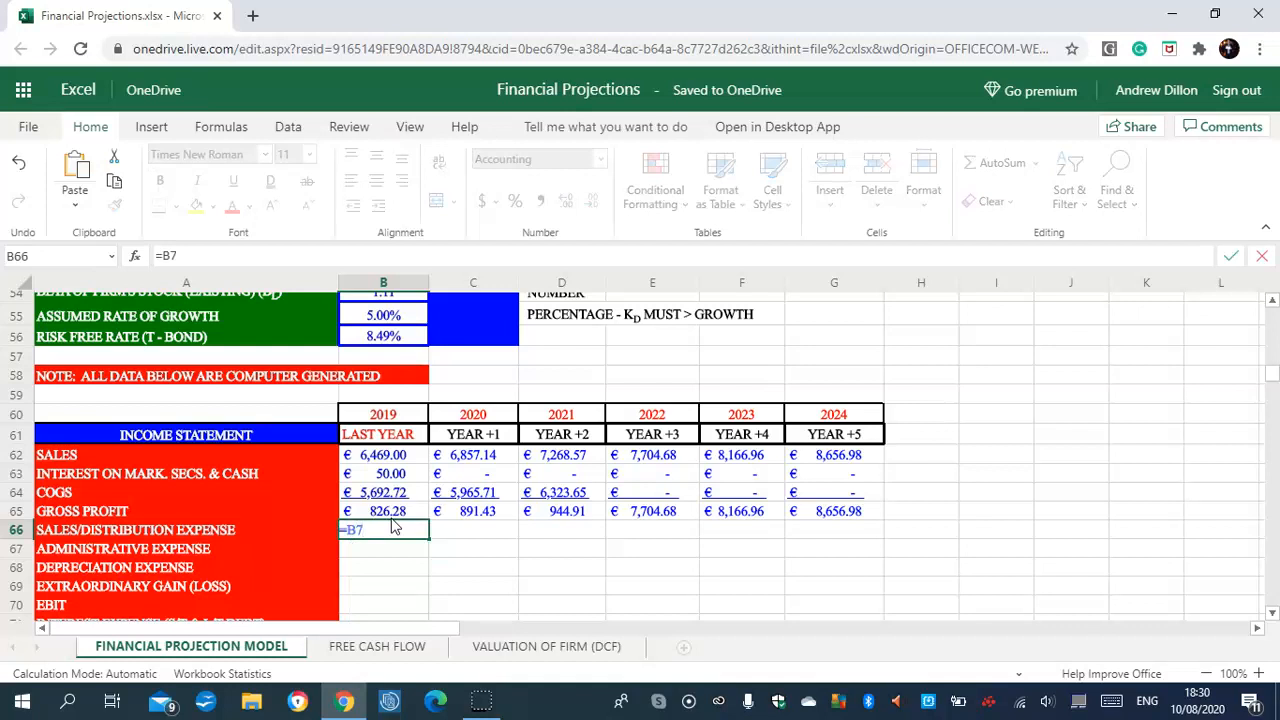
{"action": "key", "text": "BackSpace"}
{"action": "key", "text": "BackSpace"}
{"action": "key", "text": "BackSpace"}
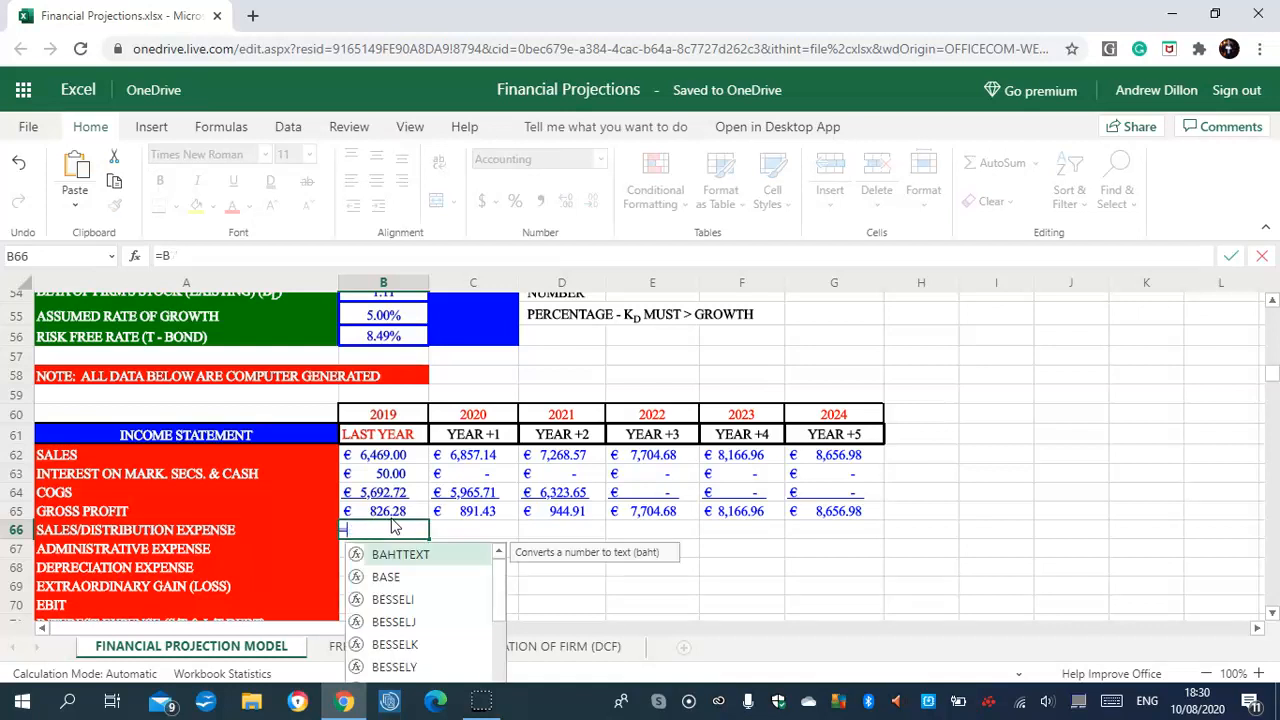
{"action": "type", "text": "=$B7"}
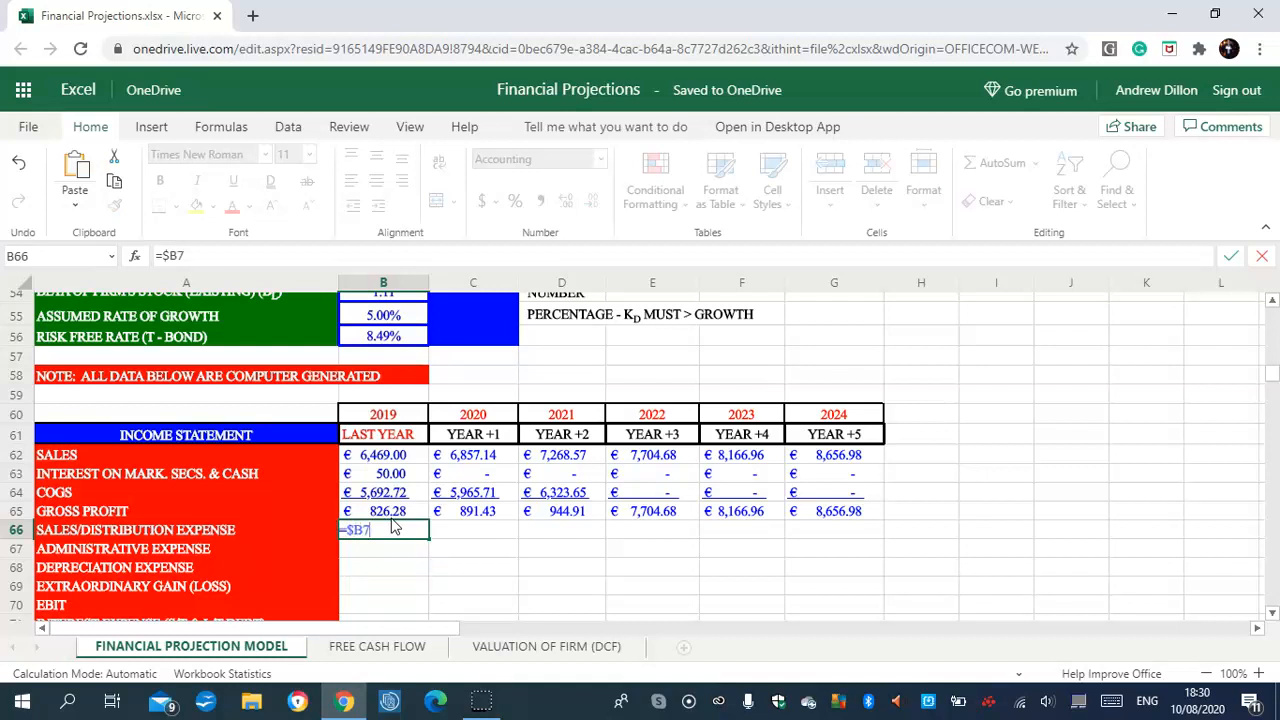
{"action": "type", "text": "*B62"}
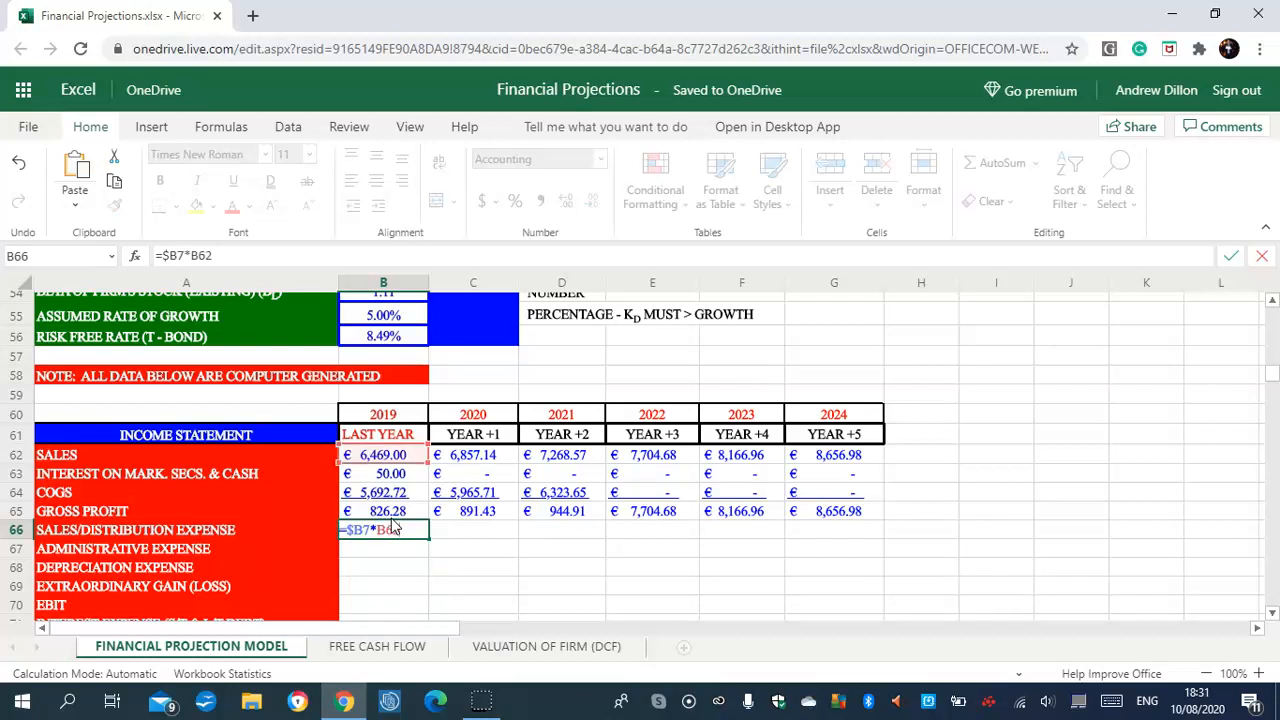
{"action": "key", "text": "Return"}
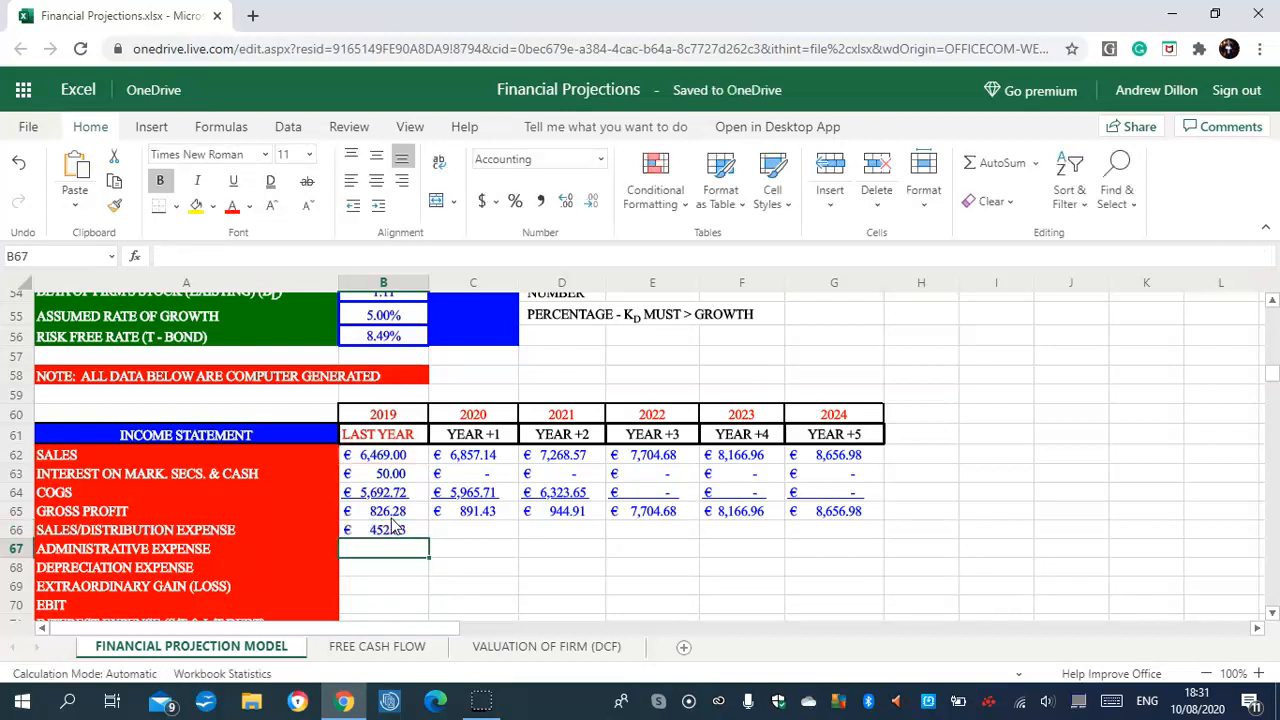
- Enter the 2020 sales/distribution expense formula =$C7*C62 in cell C66
{"action": "left_click", "coordinate": [486, 523]}
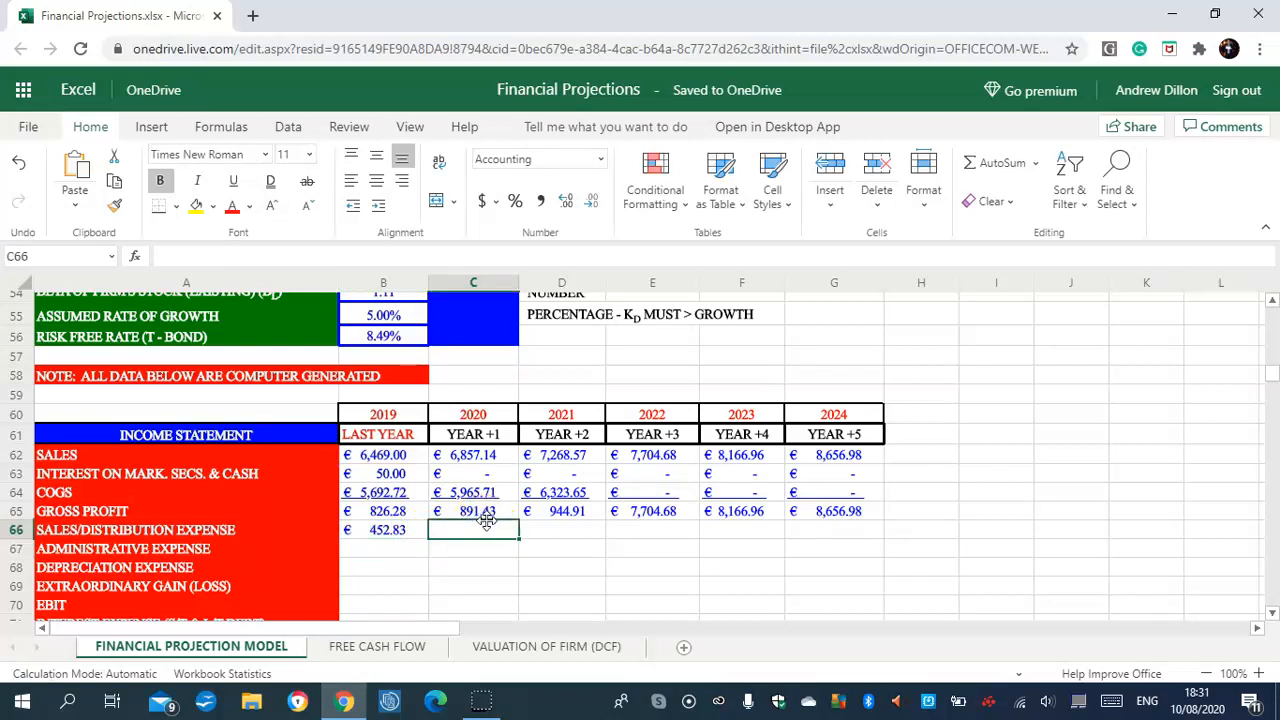
{"action": "type", "text": "="}
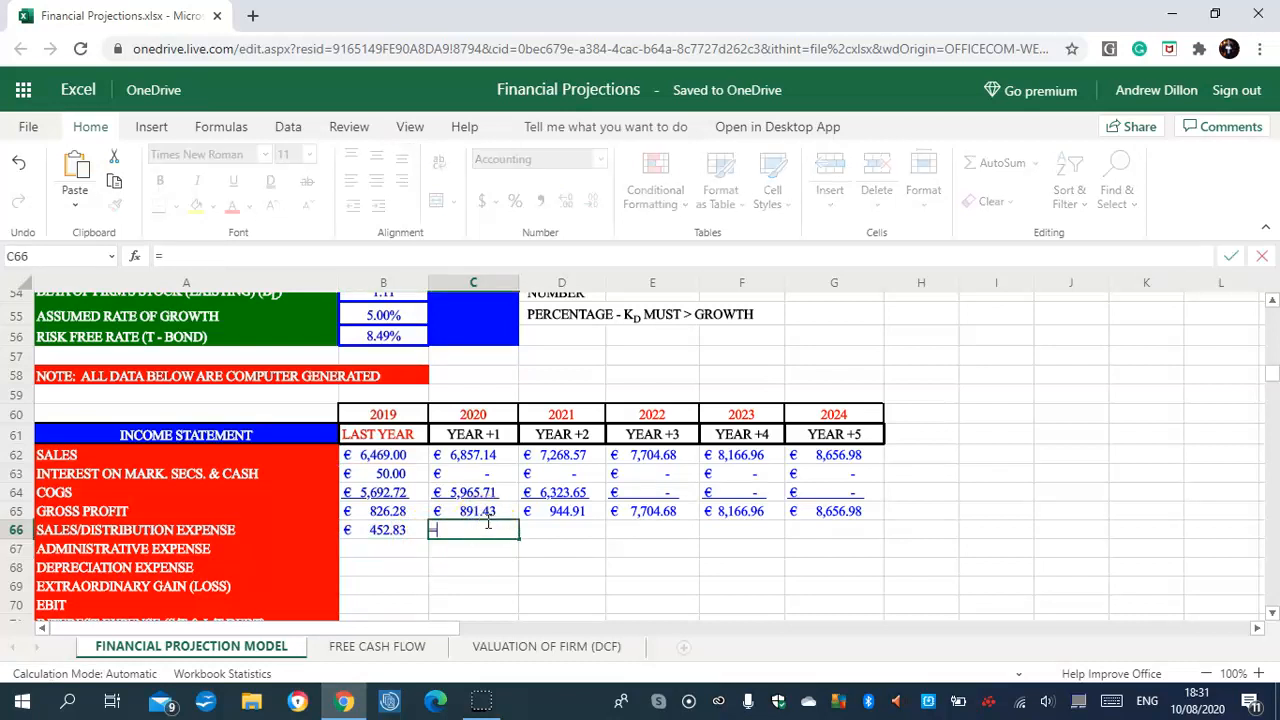
{"action": "type", "text": "$C7*C62"}
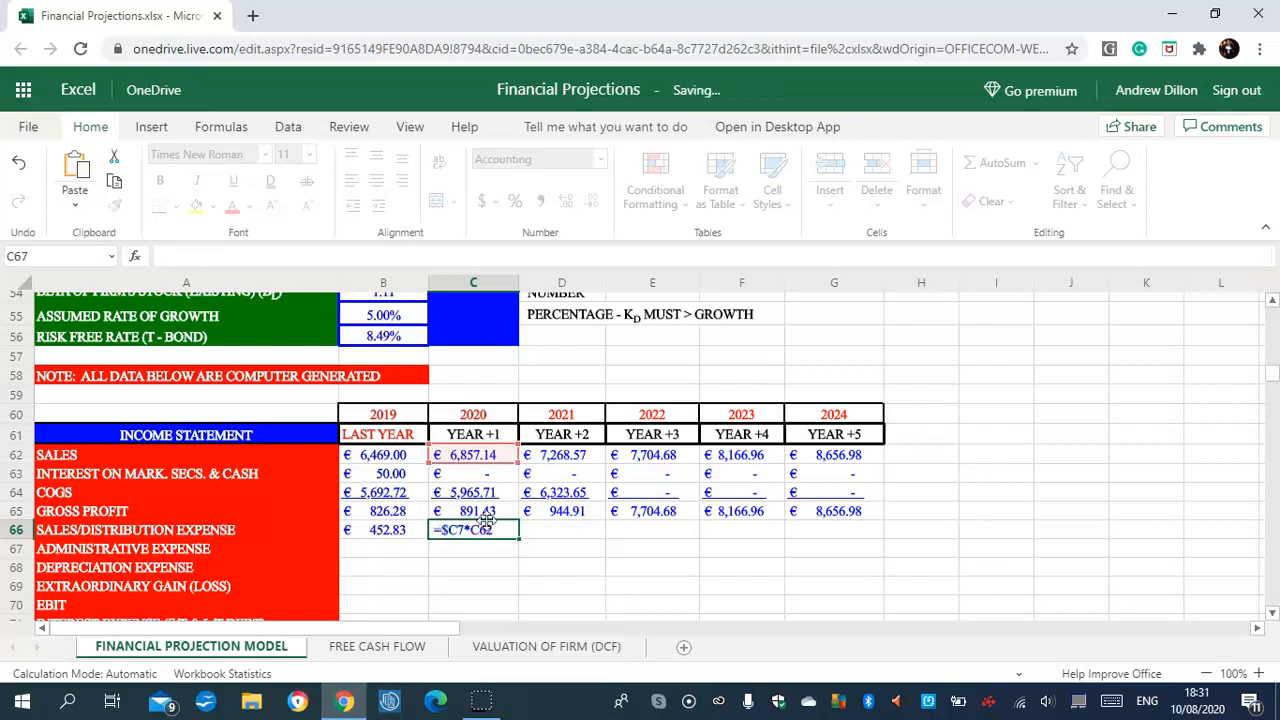
{"action": "key", "text": "Return"}
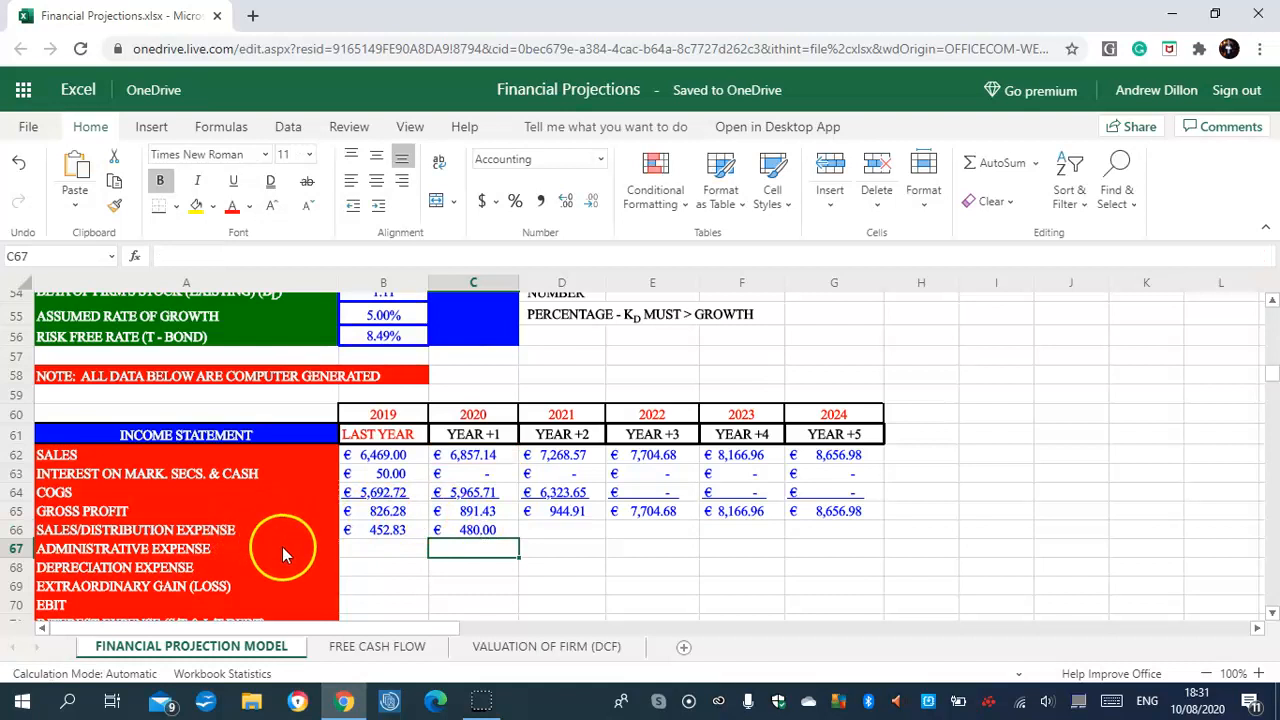
- Enter the 2021 sales/distribution expense formula =$C7*D62 in cell D66, fill it across through 2024 (E66:G66) and check the references
{"action": "left_click", "coordinate": [562, 531]}
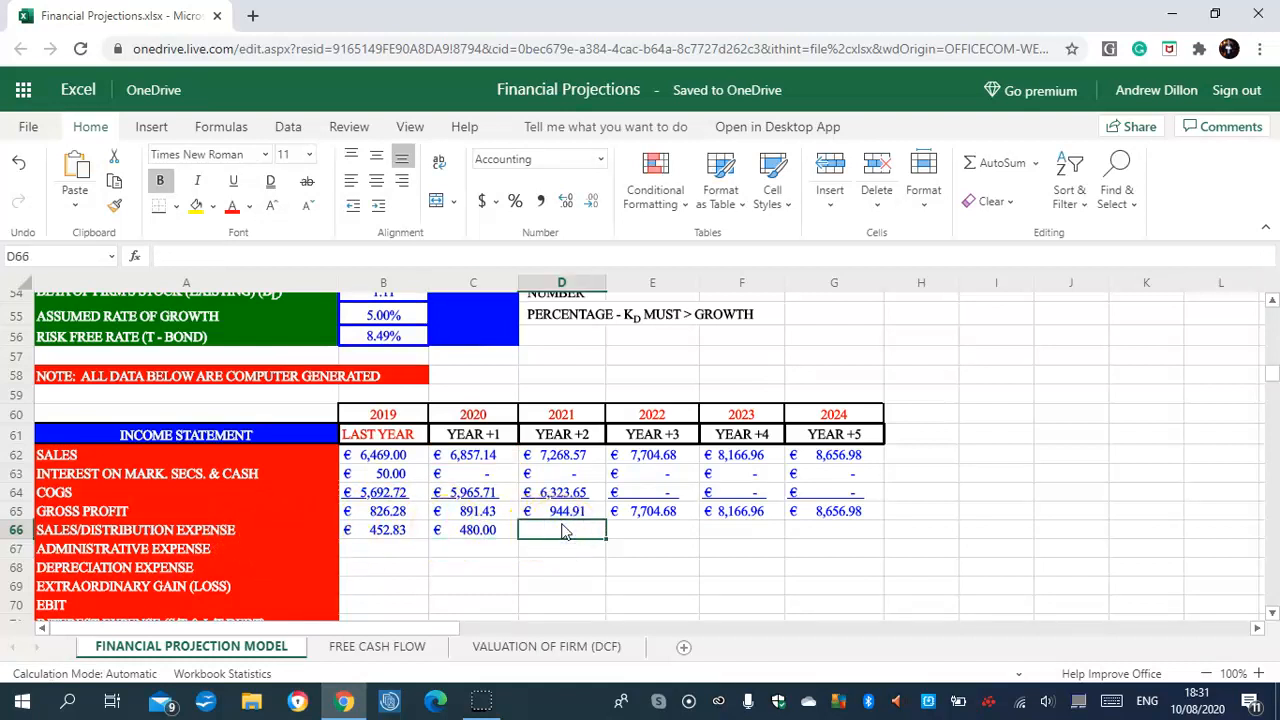
{"action": "type", "text": "=$C"}
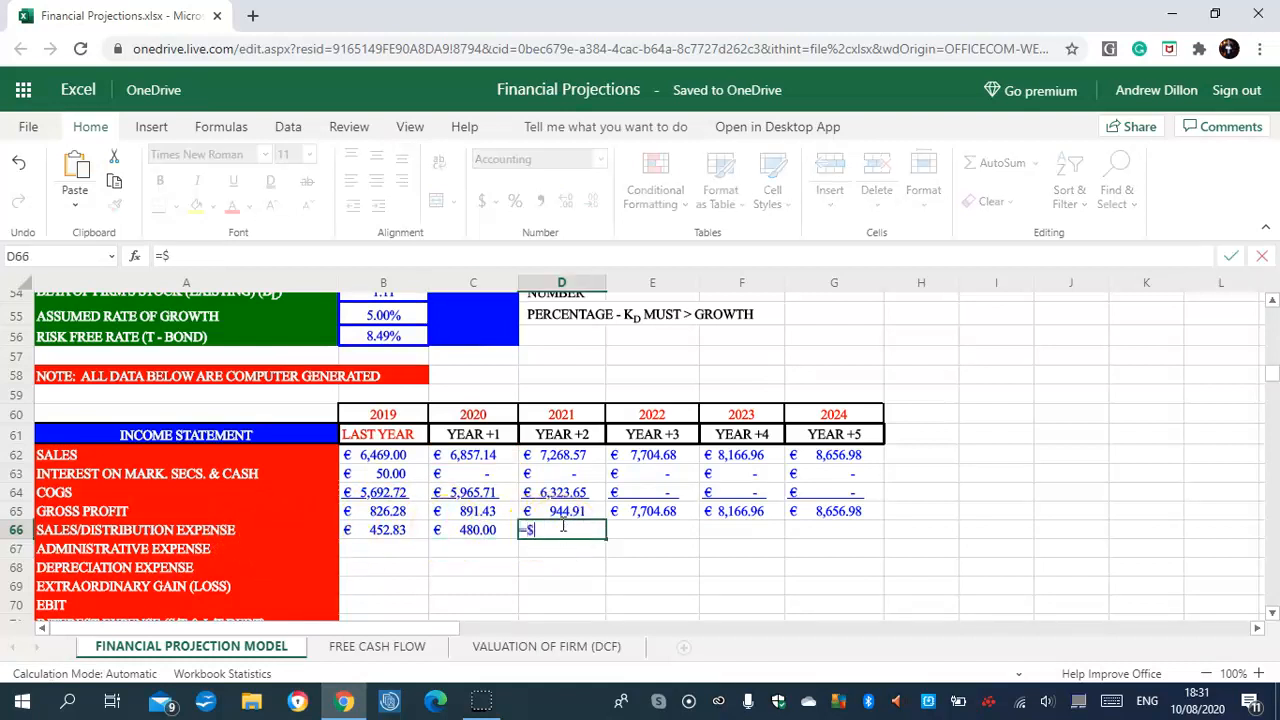
{"action": "type", "text": "7*D62"}
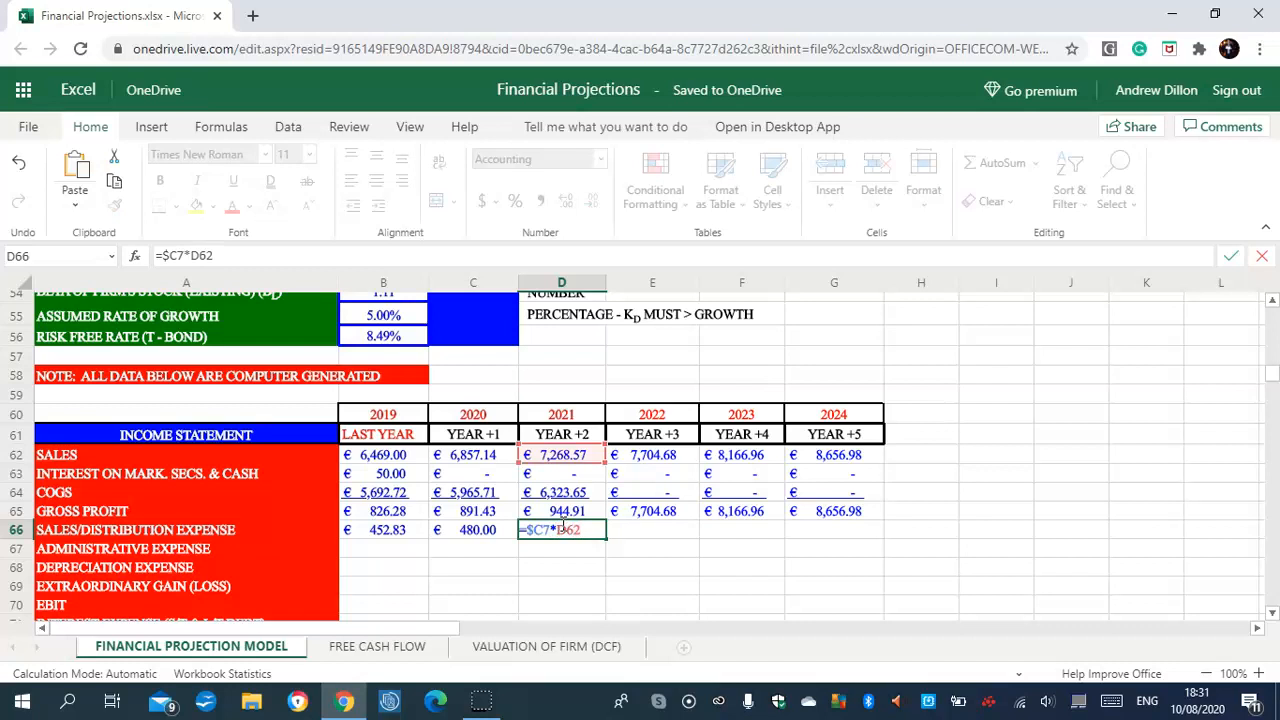
{"action": "key", "text": "Return"}
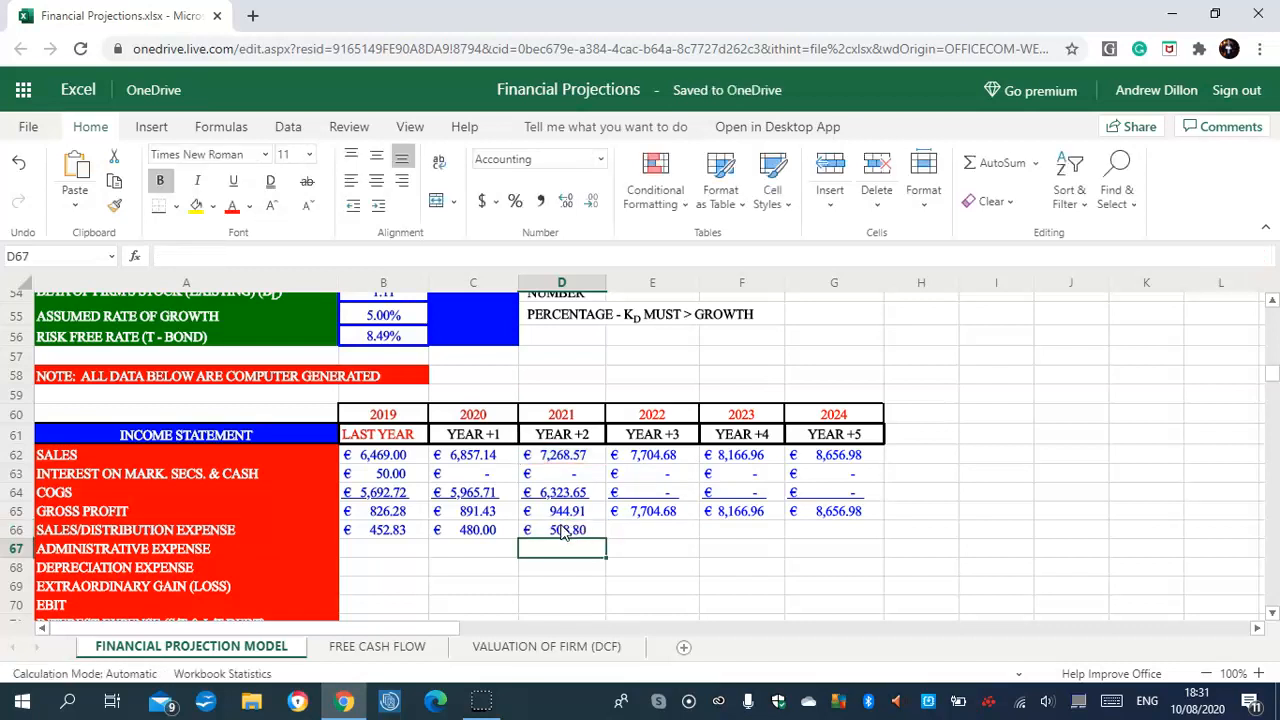
{"action": "left_click", "coordinate": [562, 530]}
{"action": "left_click_drag", "start_coordinate": [606, 537], "coordinate": [830, 536]}
{"action": "left_click", "coordinate": [651, 532]}
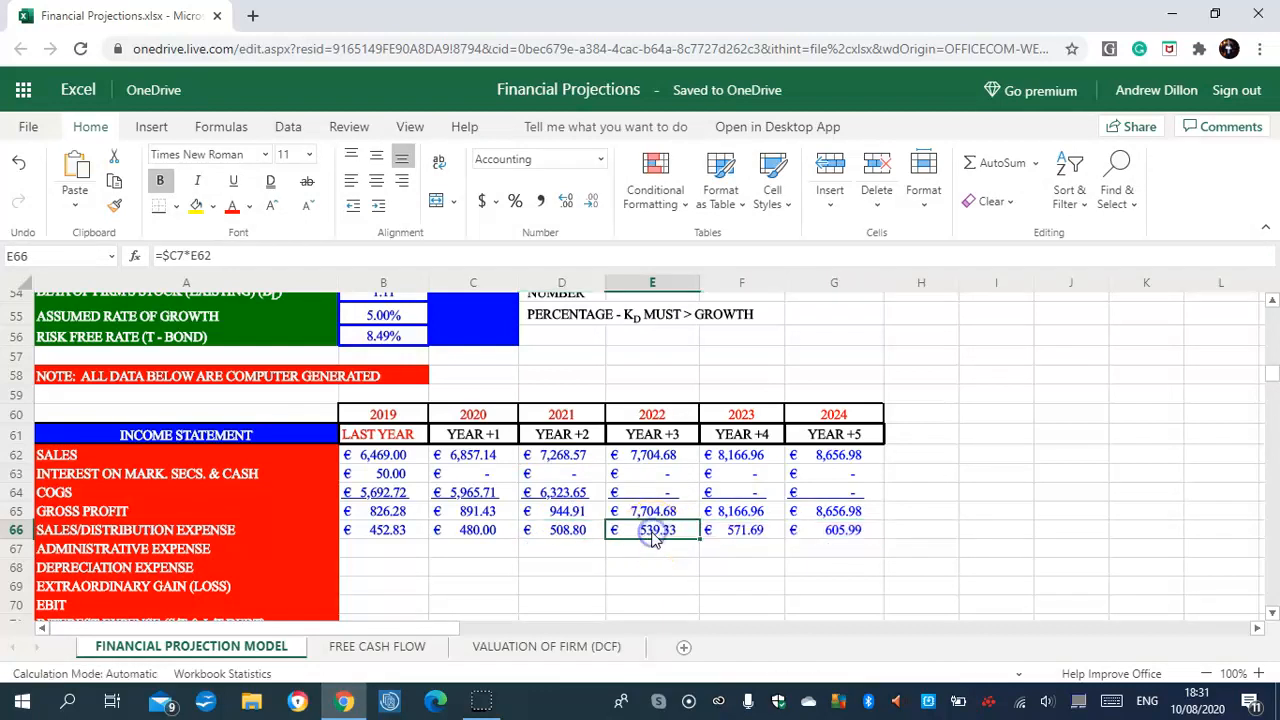
{"action": "left_click", "coordinate": [566, 530]}
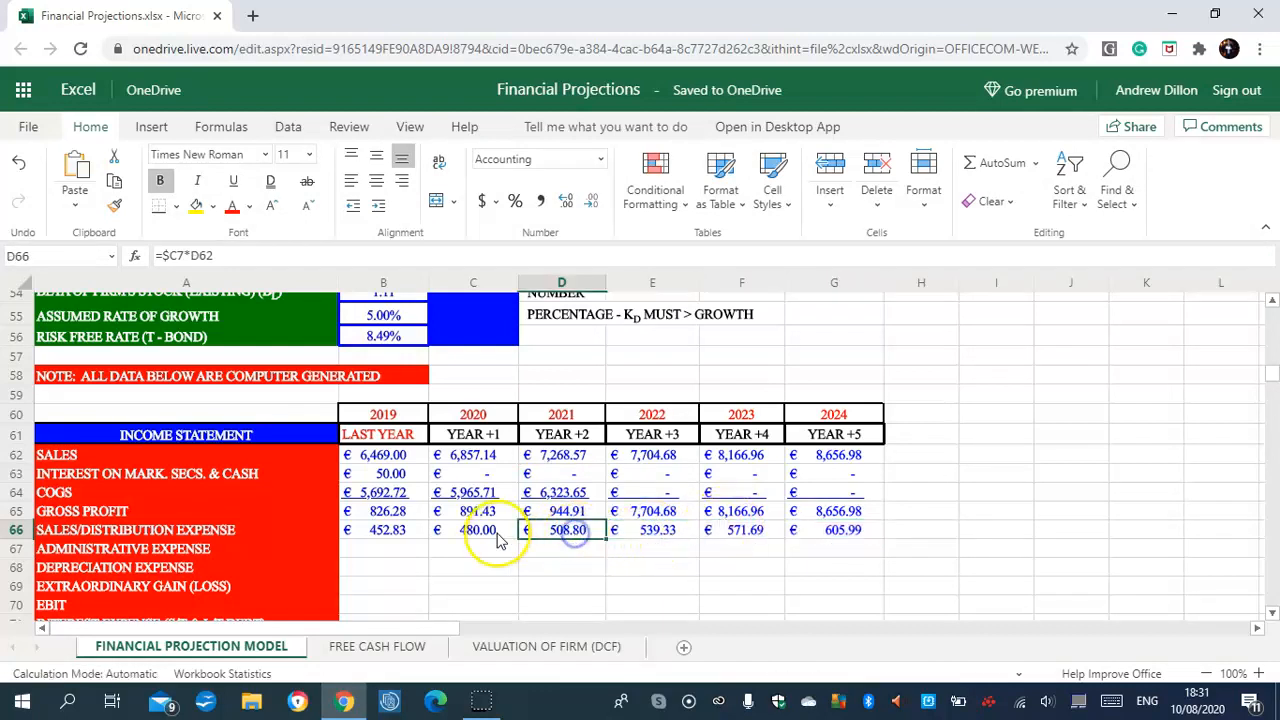
{"action": "left_click", "coordinate": [486, 530]}
{"action": "left_click", "coordinate": [556, 537]}
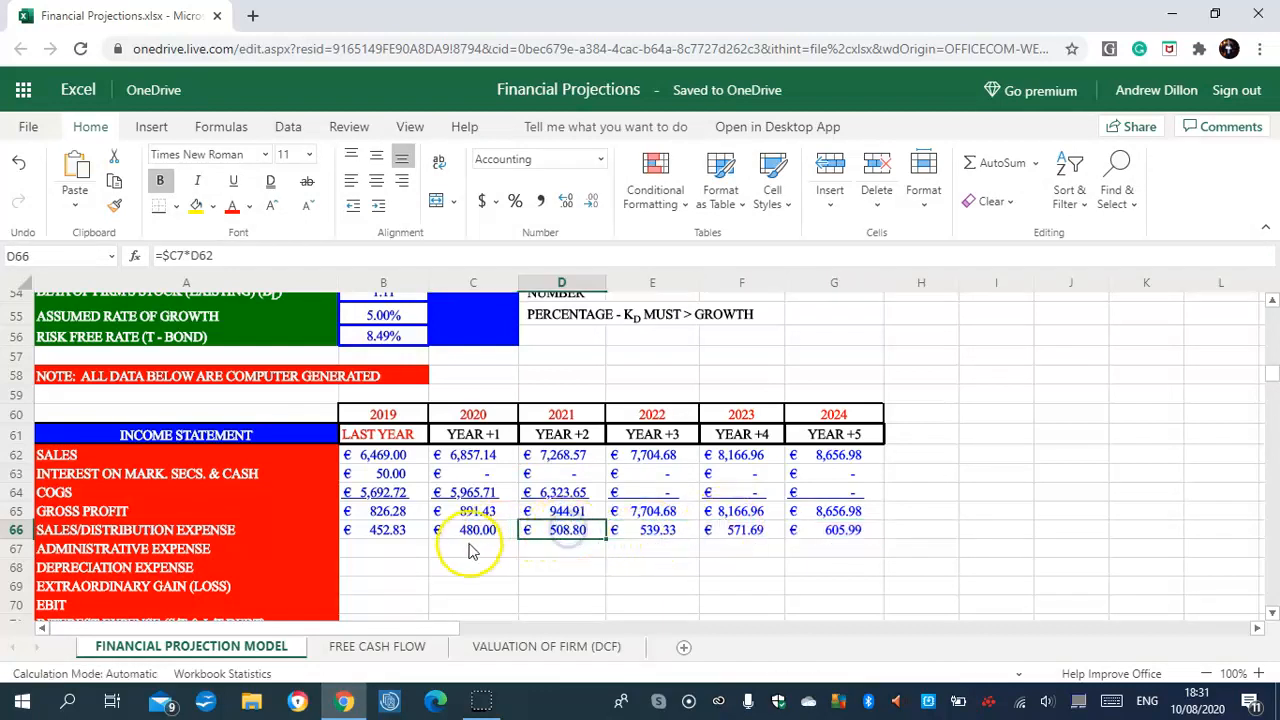
- Enter last year's administrative expense formula =$B8*B62 in cell B67
{"action": "left_click", "coordinate": [388, 549]}
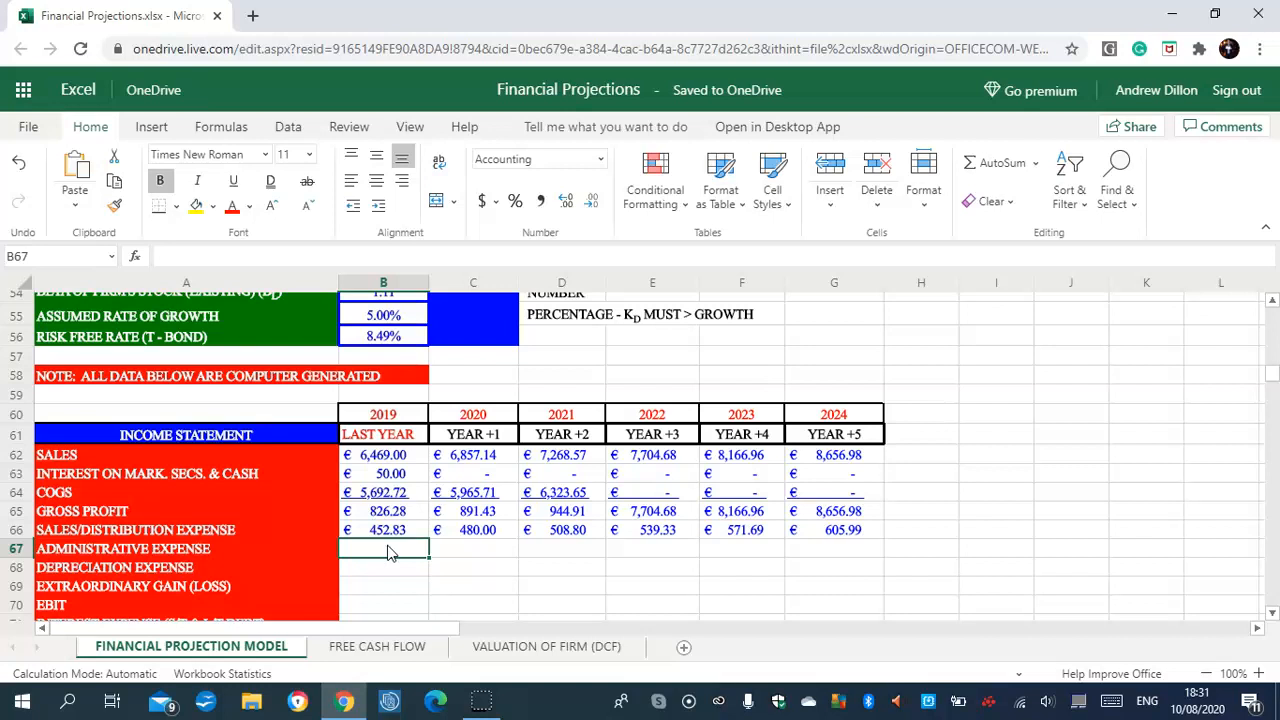
{"action": "type", "text": "=$"}
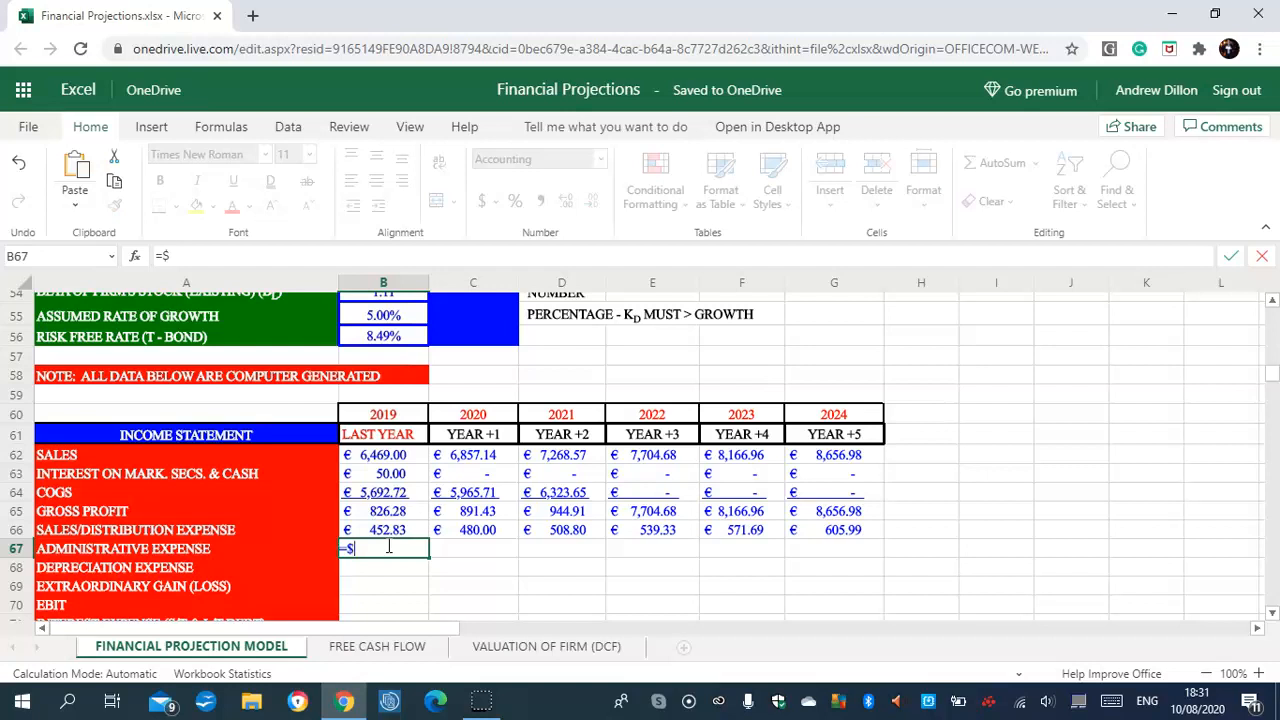
{"action": "type", "text": "B8*B62"}
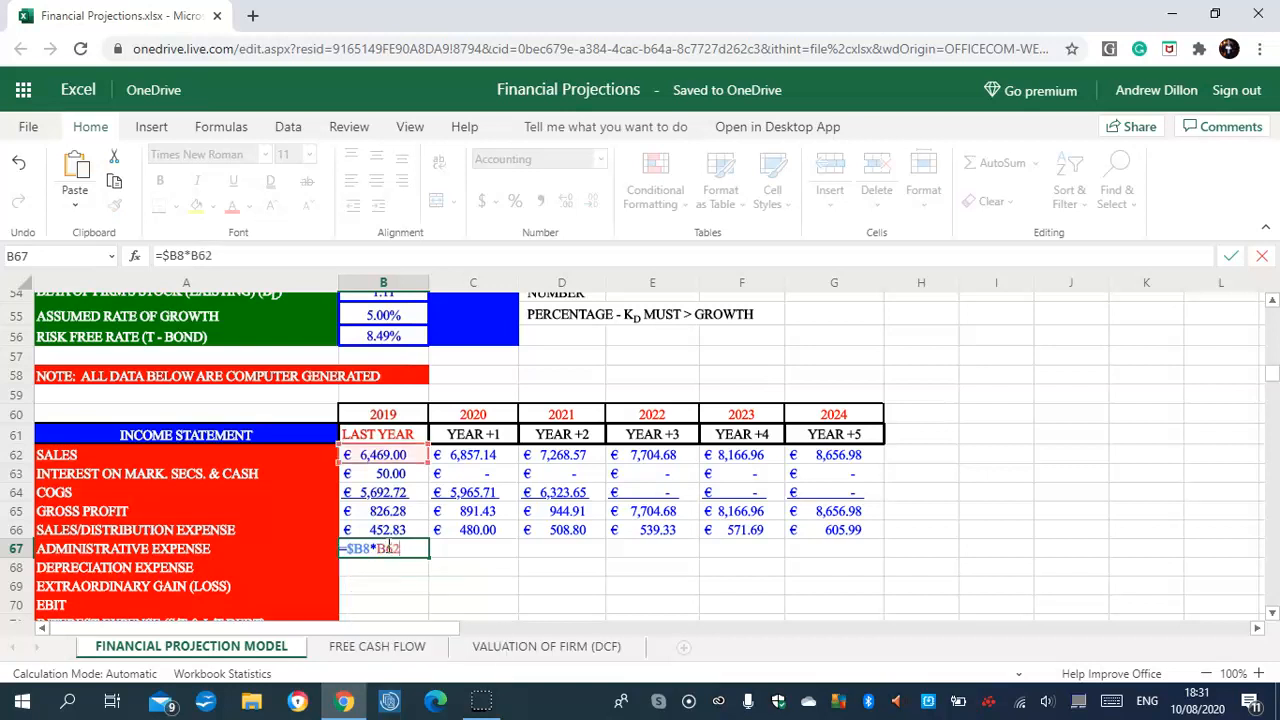
{"action": "key", "text": "Return"}
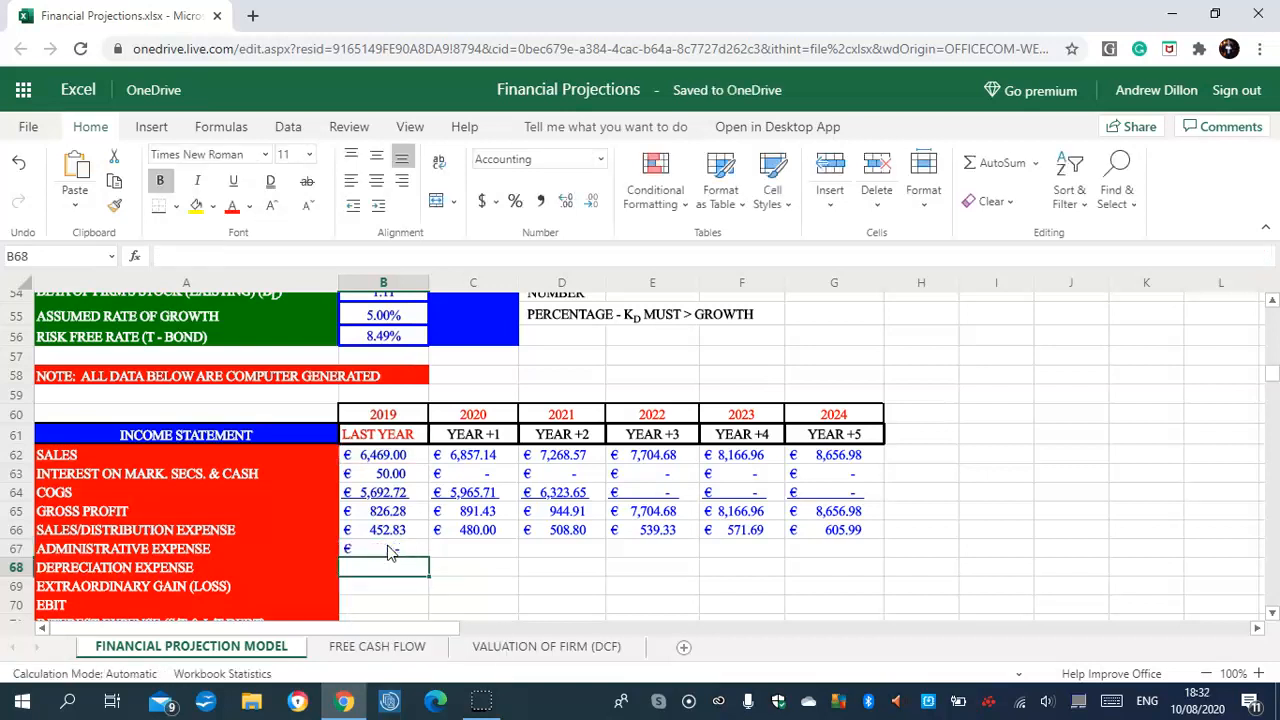
- Enter the 2020 administrative expense formula =$C8*C62 in cell C67
{"action": "left_click", "coordinate": [458, 550]}
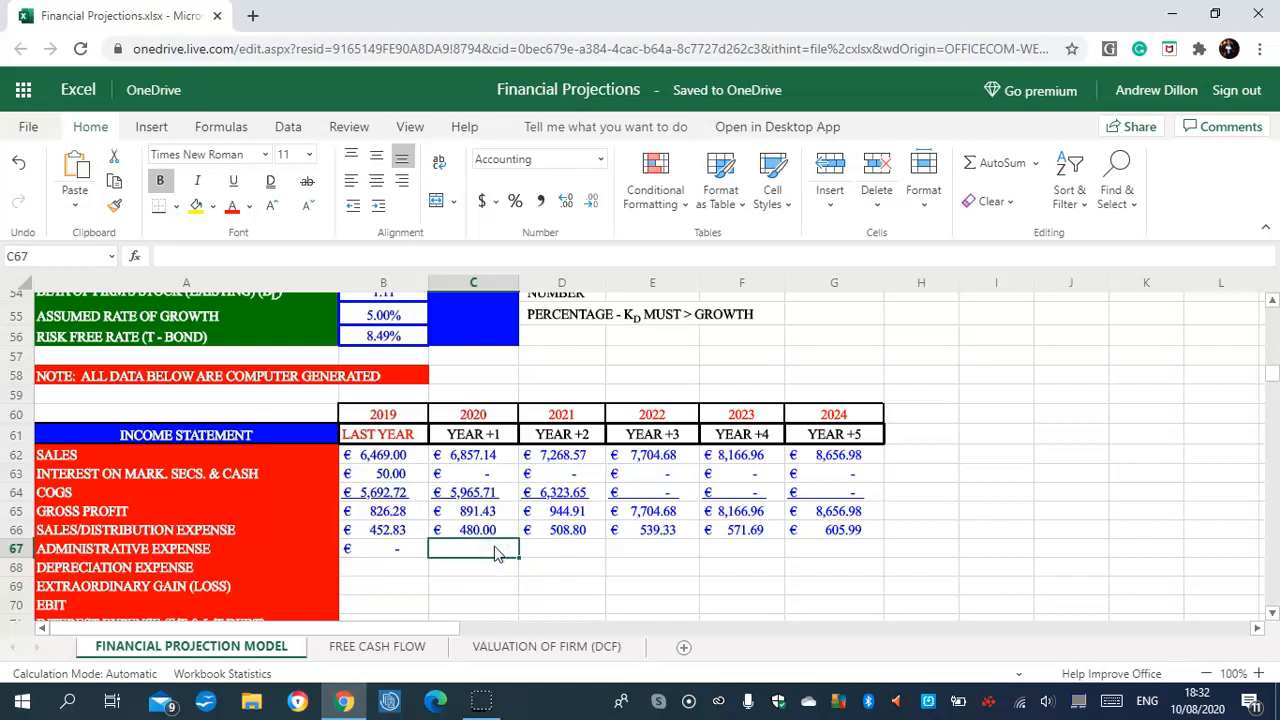
{"action": "type", "text": "="}
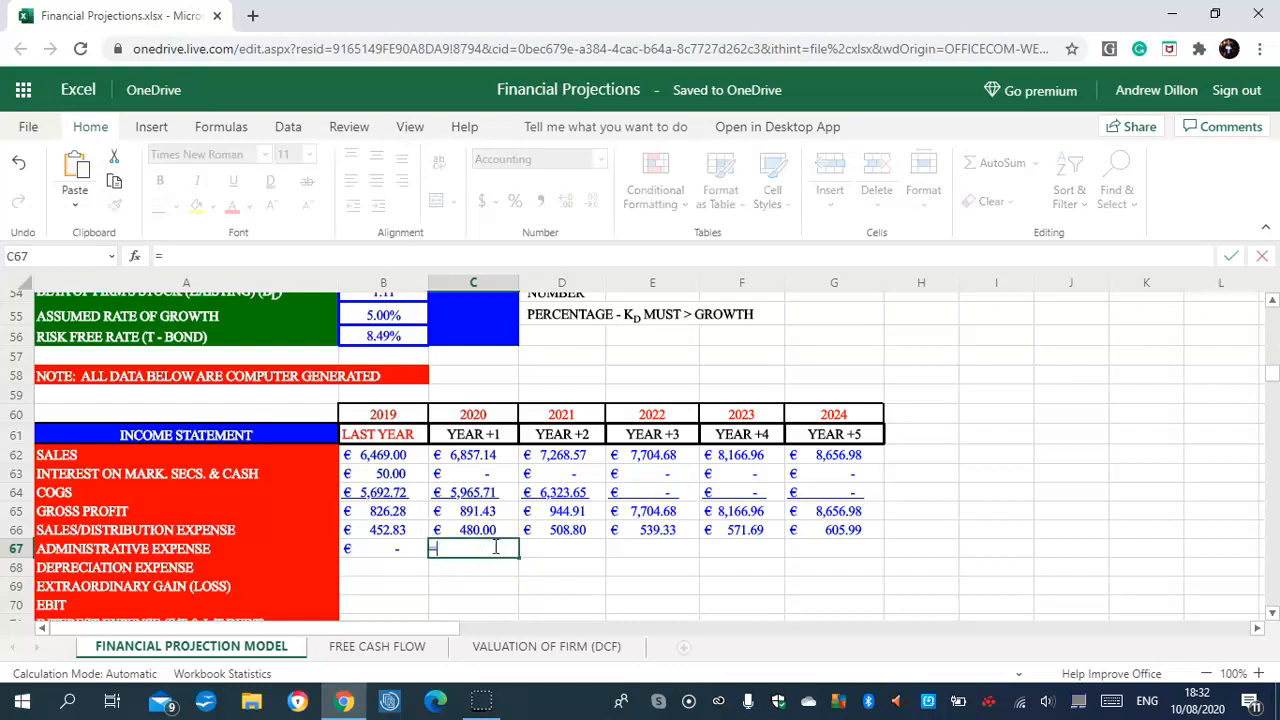
{"action": "type", "text": "$C8*C62"}
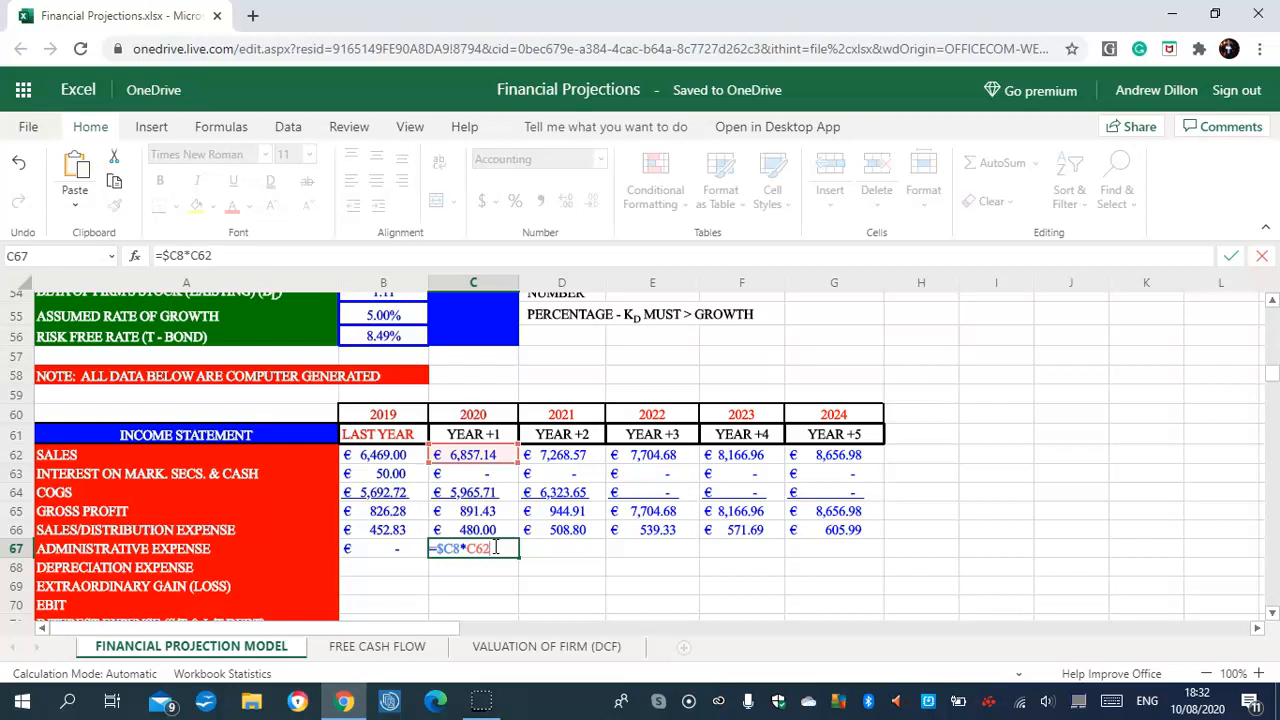
{"action": "key", "text": "Return"}
- Enter the 2021 administrative expense formula =$C8*D62 in cell D67 and fill it across through 2024 (E67:G67)
{"action": "left_click", "coordinate": [558, 546]}
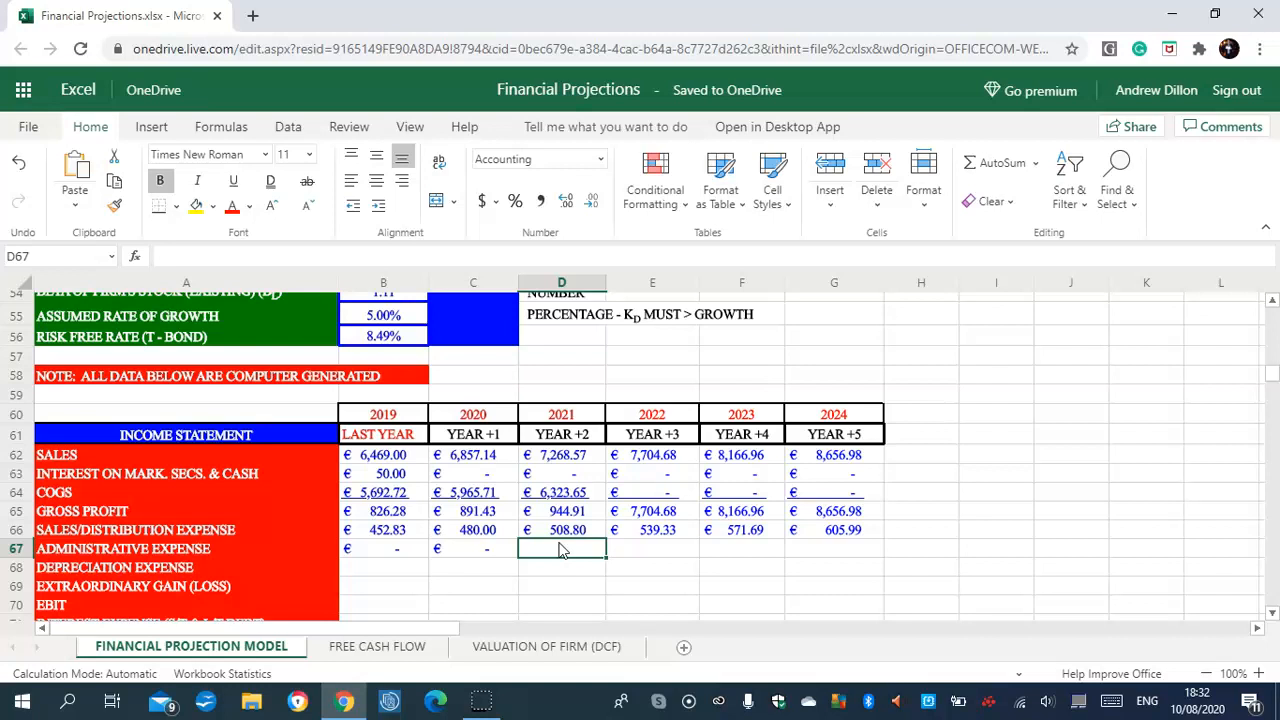
{"action": "type", "text": "=$"}
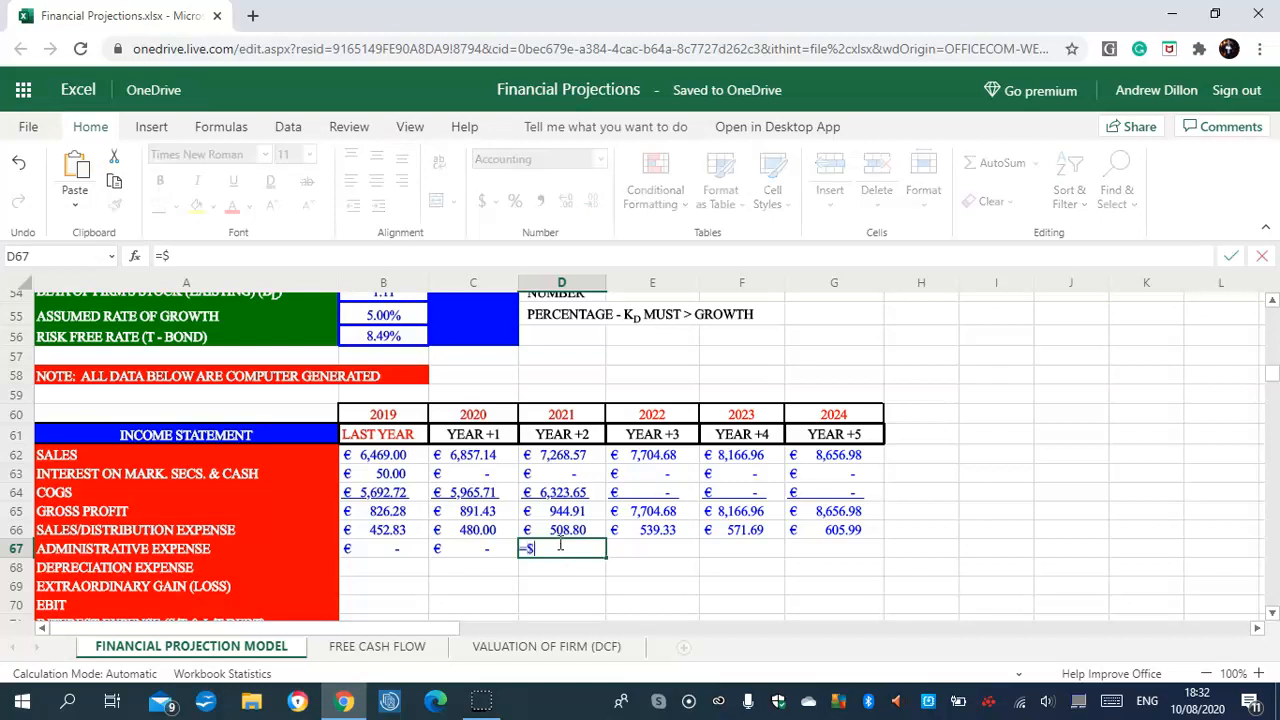
{"action": "type", "text": "C8*D62"}
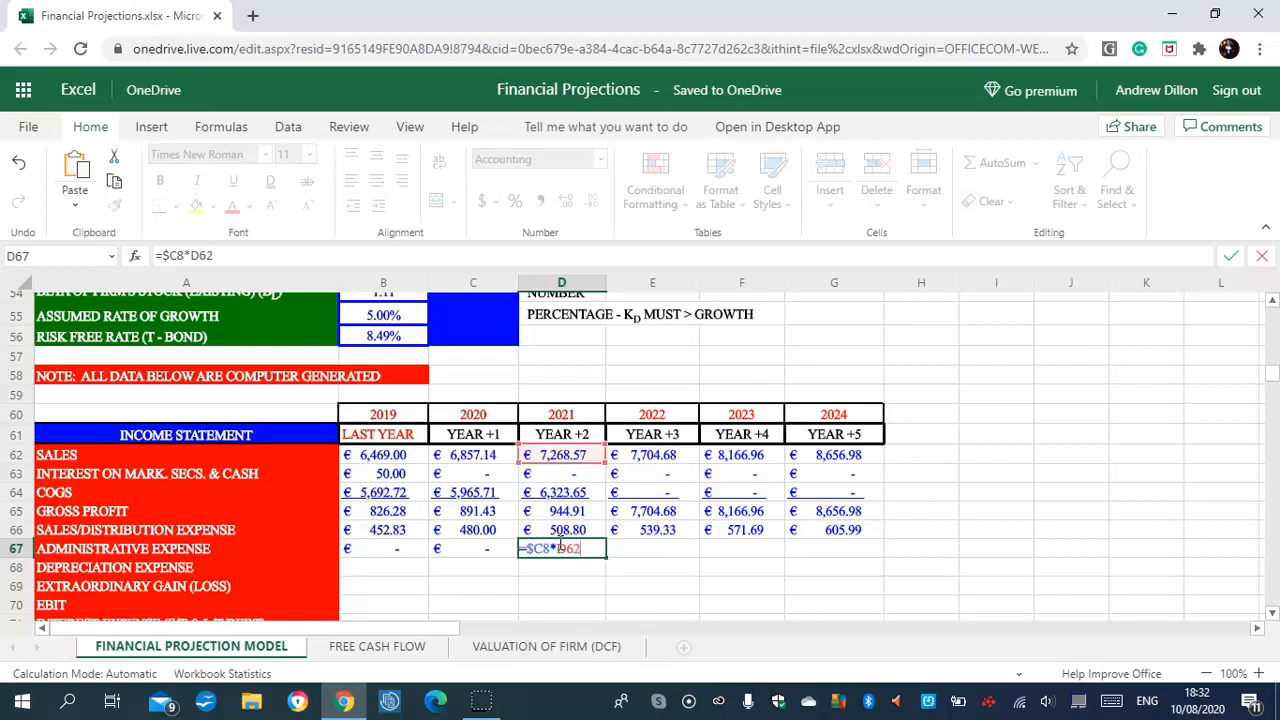
{"action": "key", "text": "Return"}
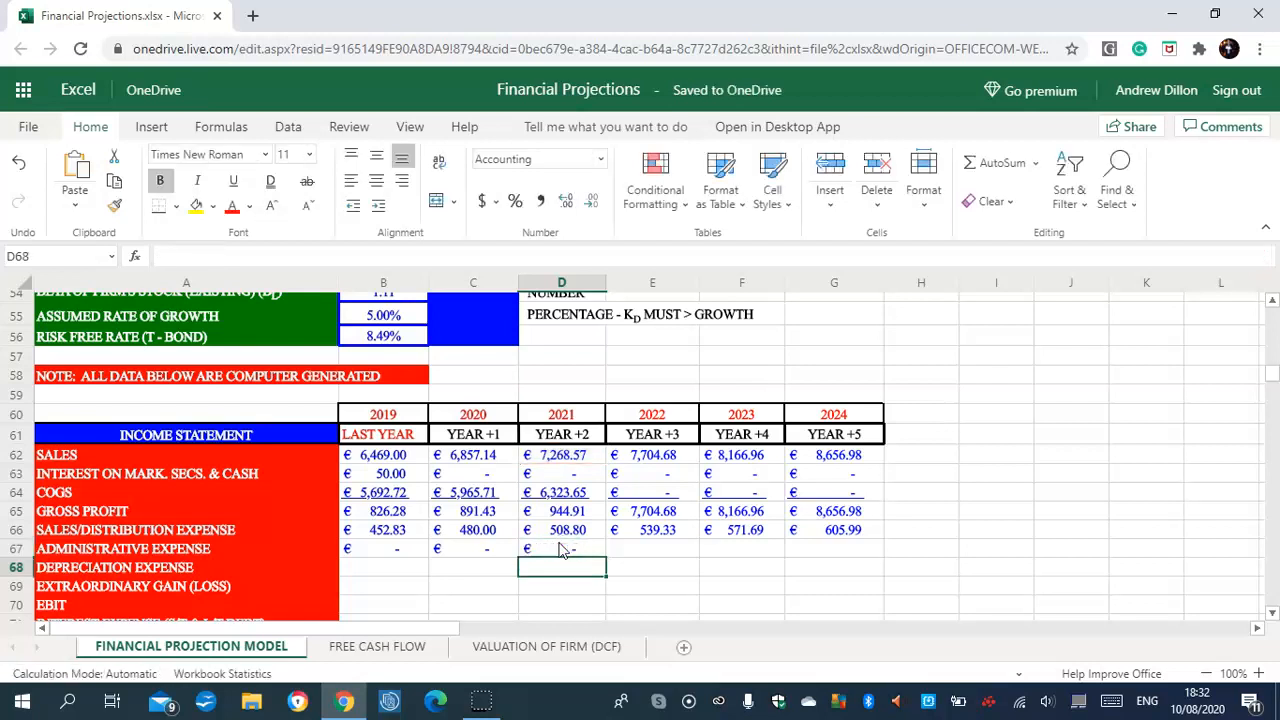
{"action": "left_click", "coordinate": [584, 551]}
{"action": "left_click_drag", "start_coordinate": [596, 552], "coordinate": [857, 554]}
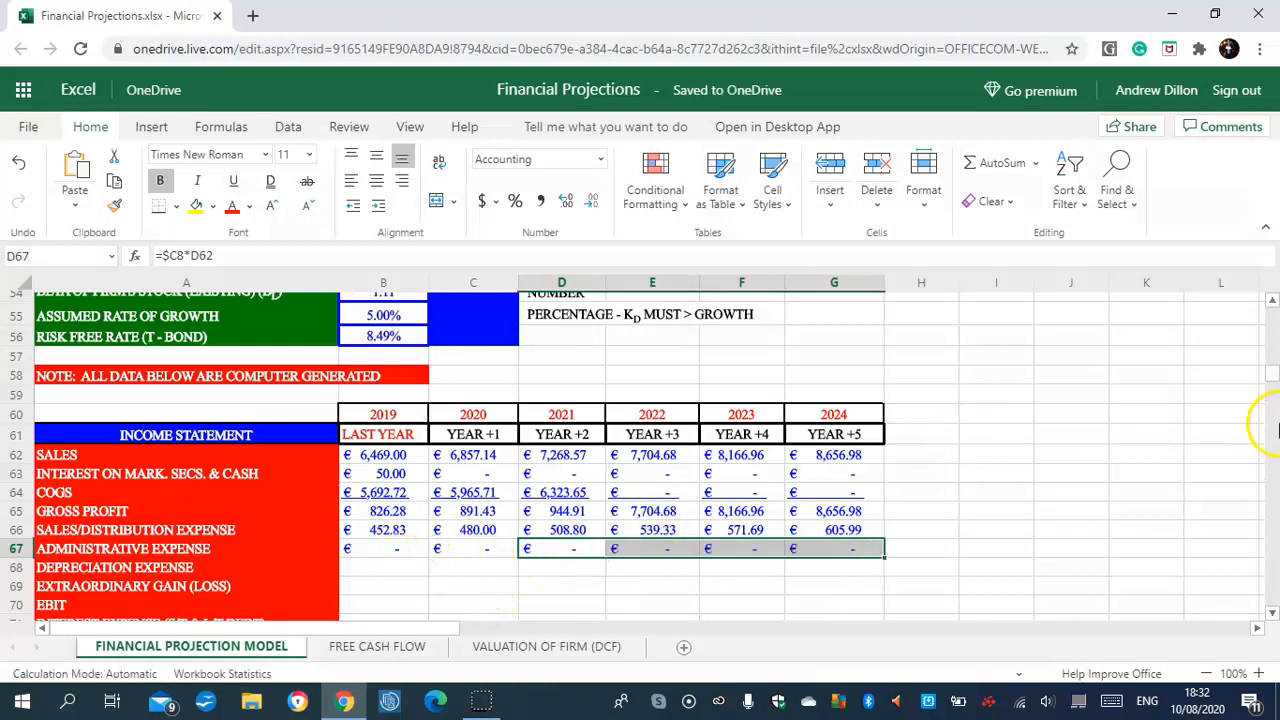
- Enter last year's depreciation expense formula =B9*(B25) in cell B68
{"action": "scroll", "coordinate": [1262, 378], "scroll_direction": "down", "scroll_amount": 2}
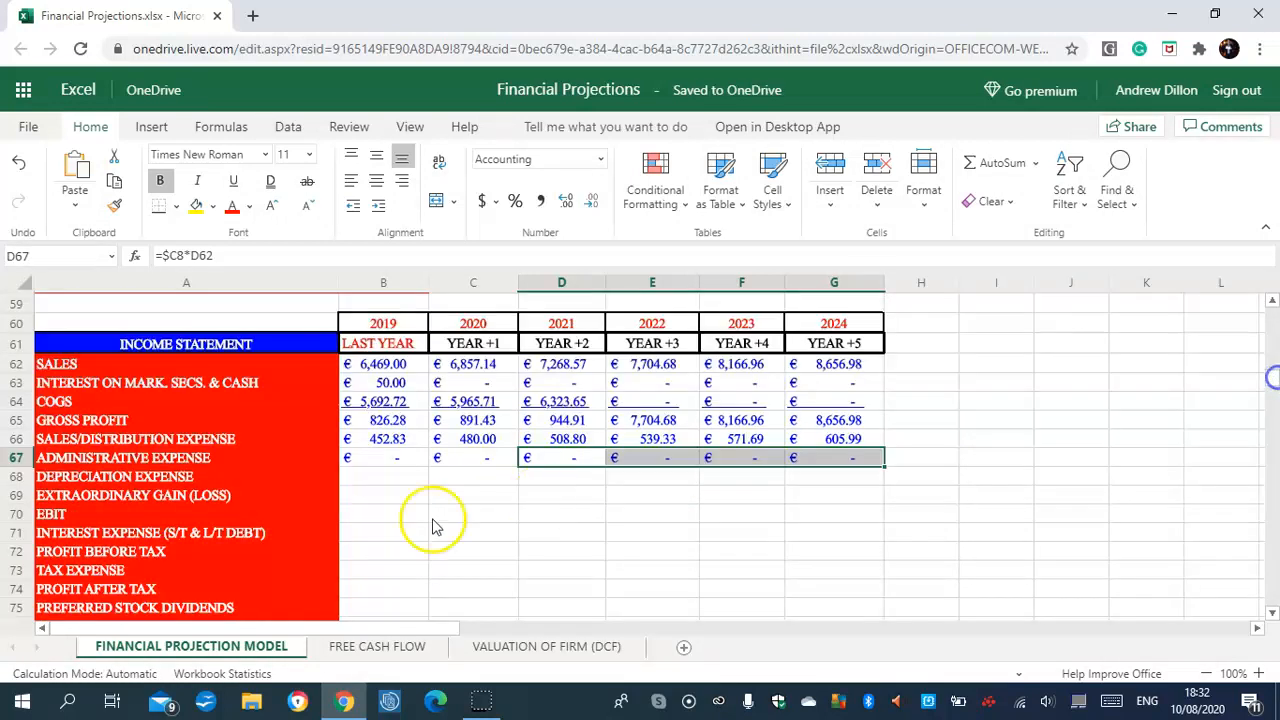
{"action": "left_click", "coordinate": [393, 478]}
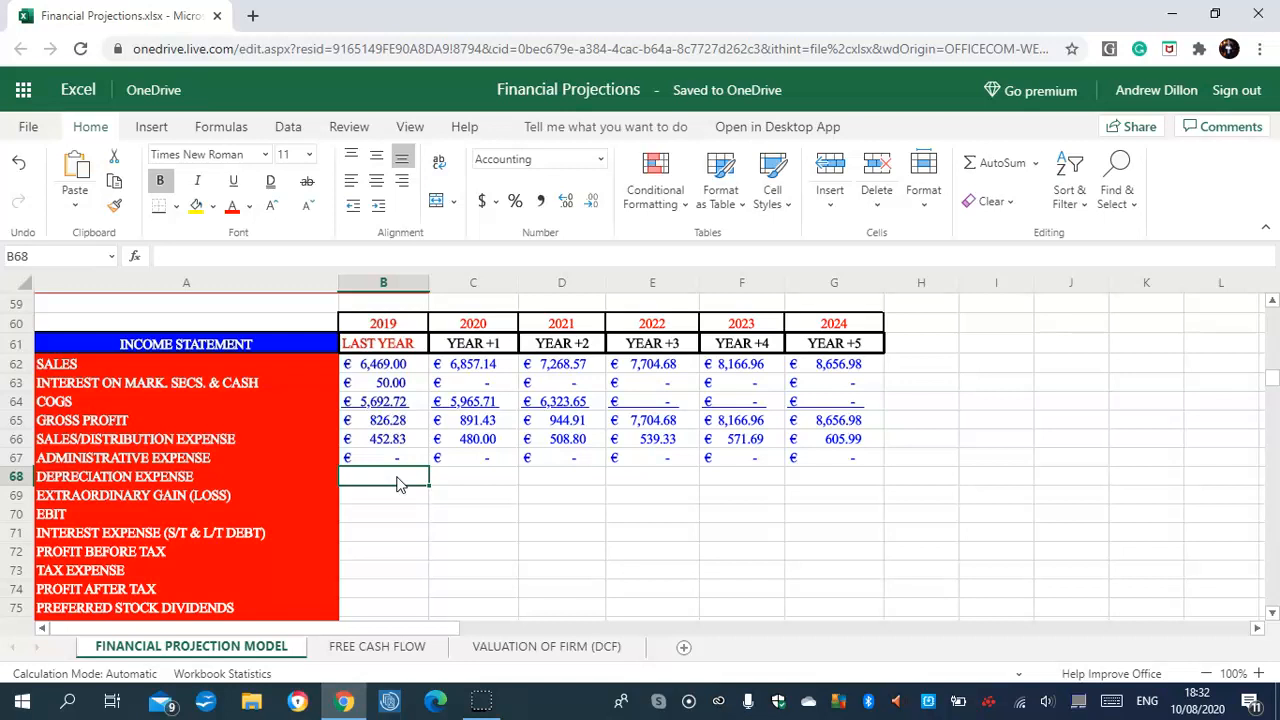
{"action": "type", "text": "=B9"}
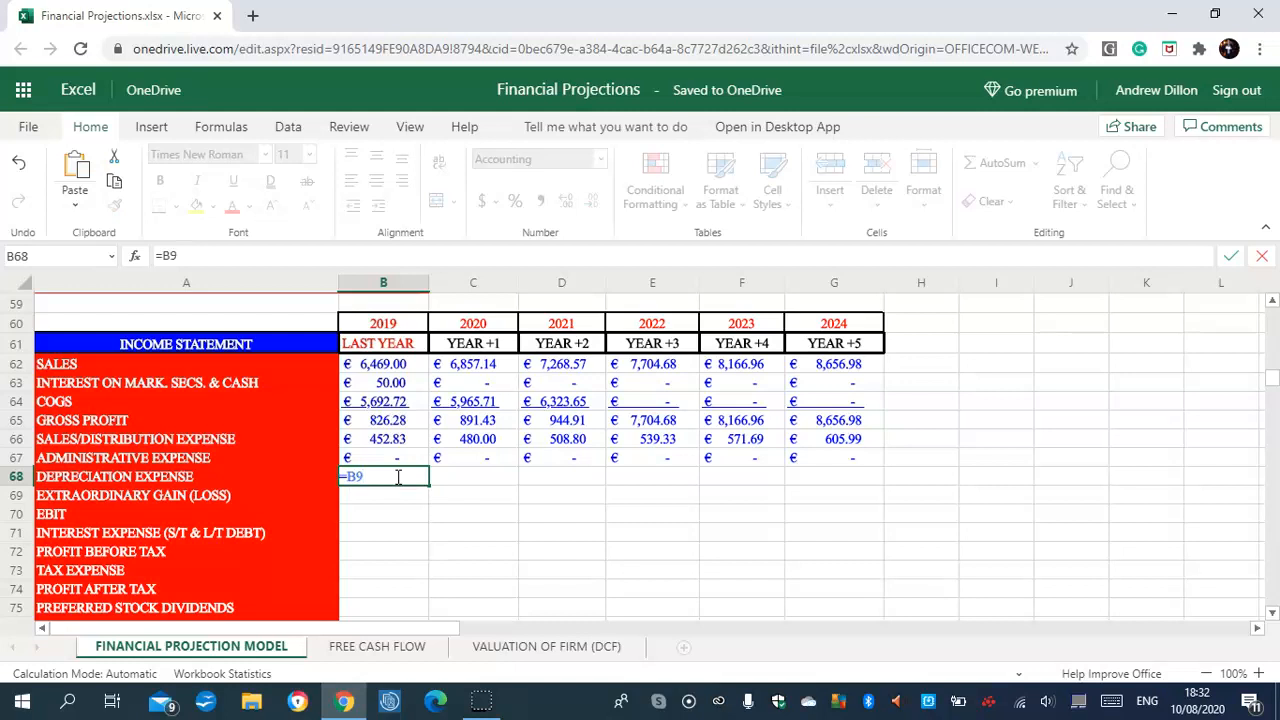
{"action": "type", "text": "*(B25)"}
{"action": "key", "text": "Return"}
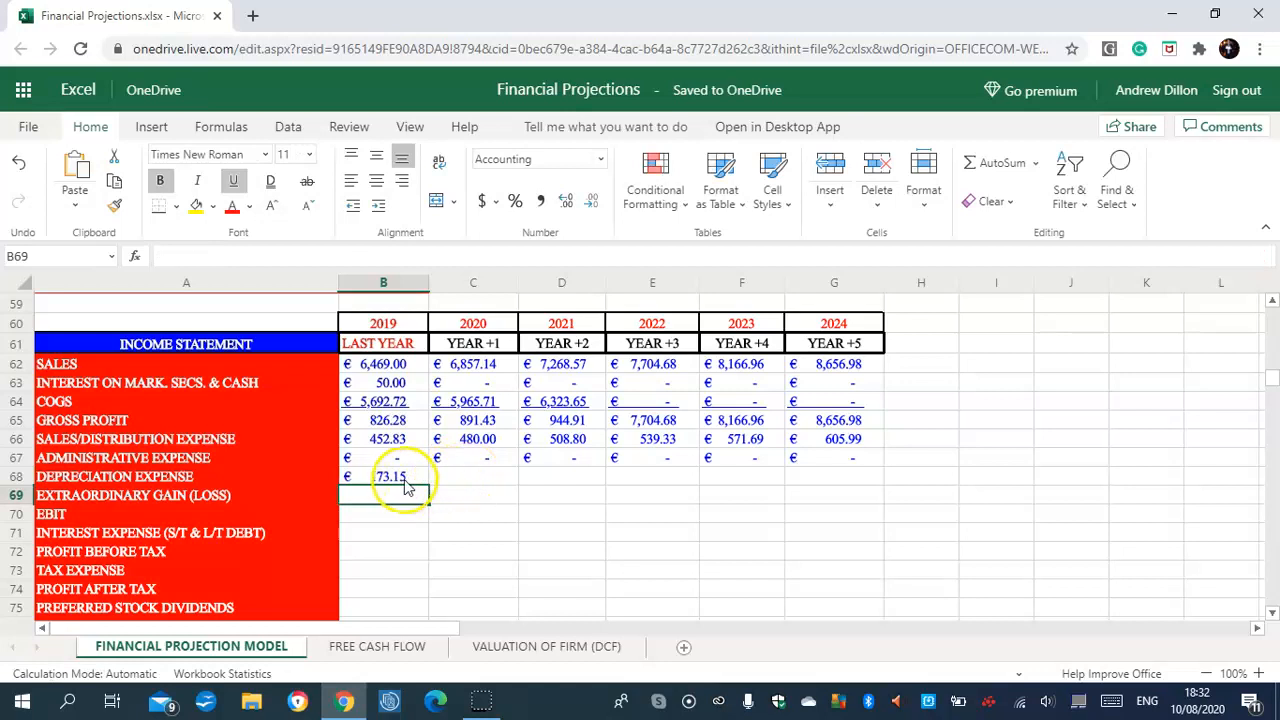
- Enter the 2020 depreciation expense formula =$C$9*(B86+C26) in cell C68
{"action": "left_click", "coordinate": [484, 474]}
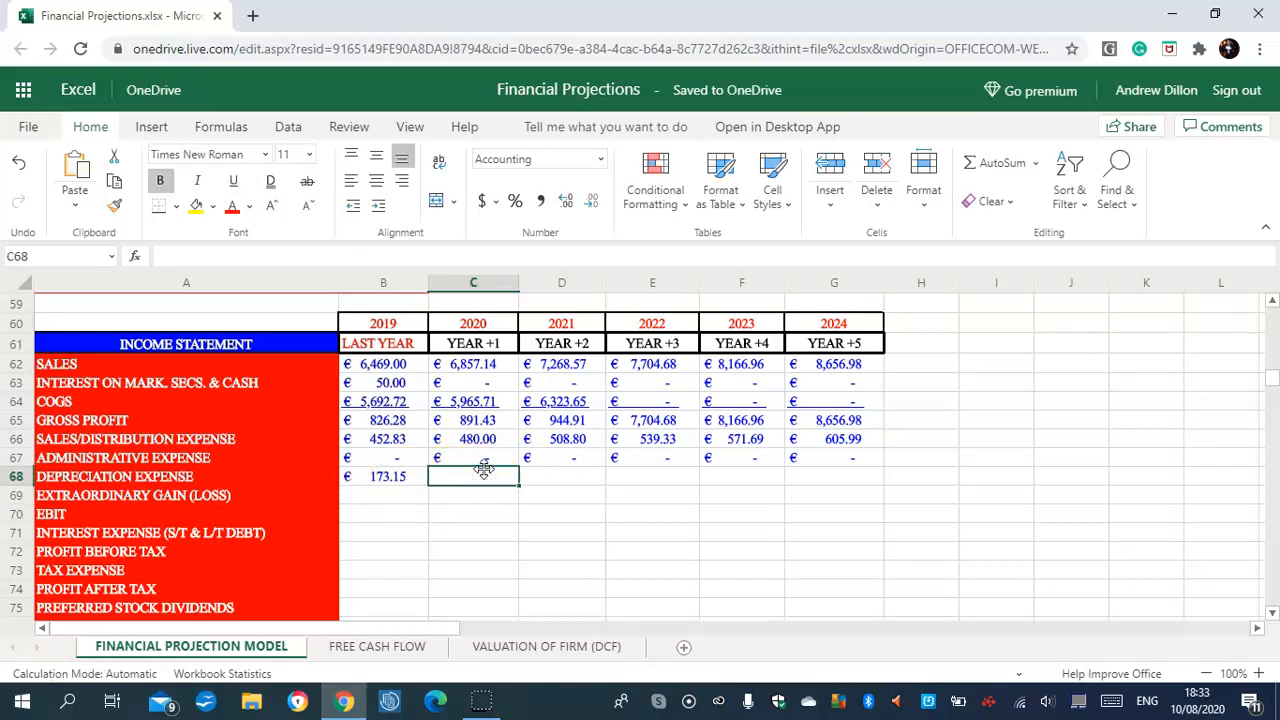
{"action": "type", "text": "="}
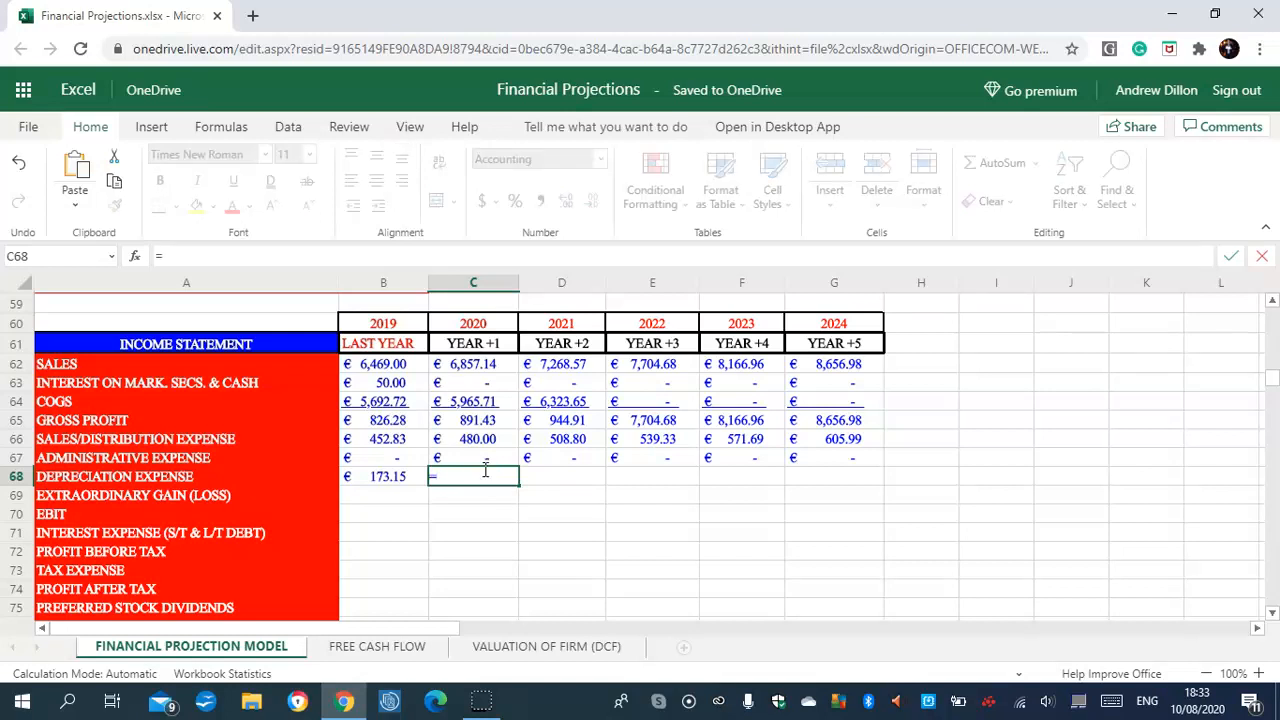
{"action": "type", "text": "$C$9*(B86+"}
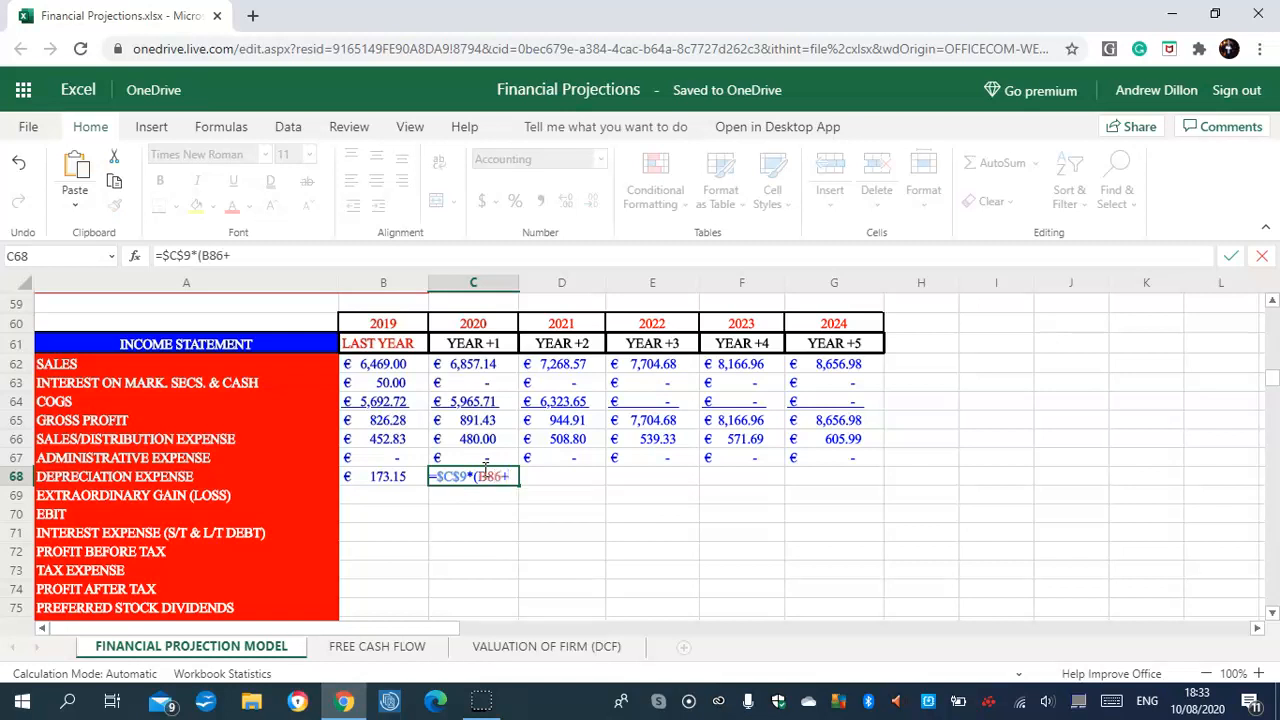
{"action": "type", "text": "C2"}
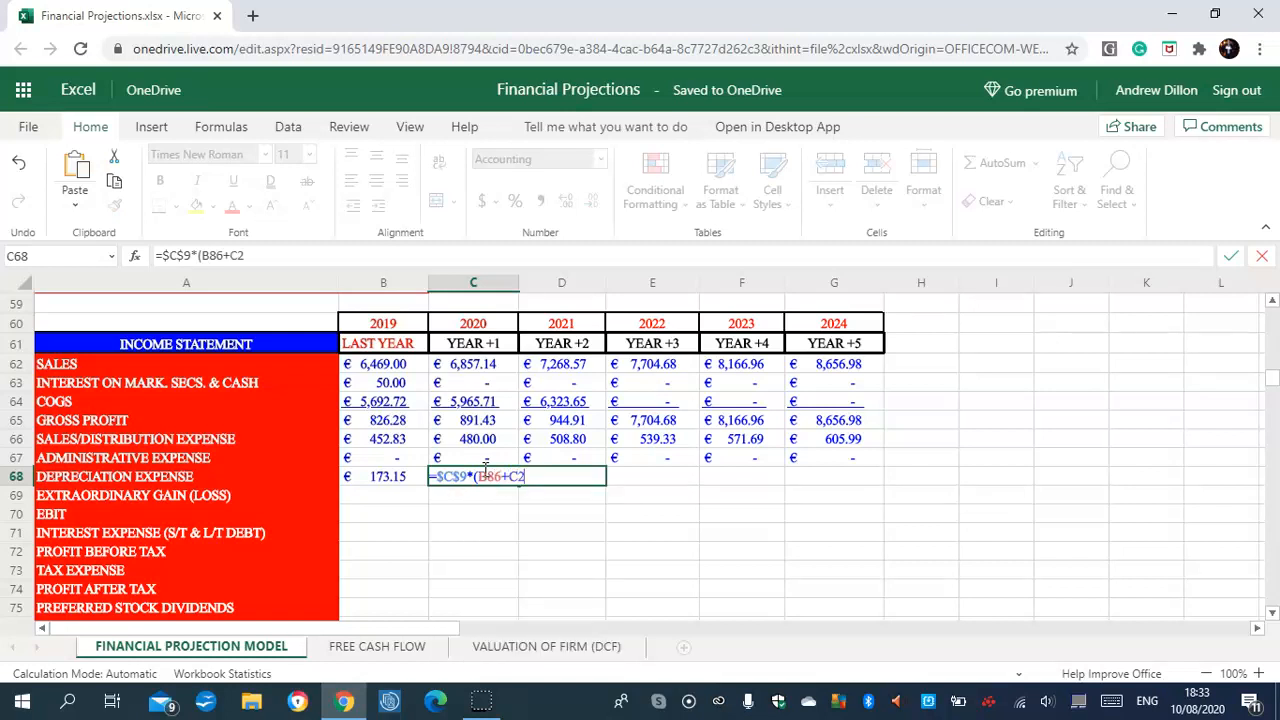
{"action": "type", "text": "6)"}
{"action": "key", "text": "Return"}
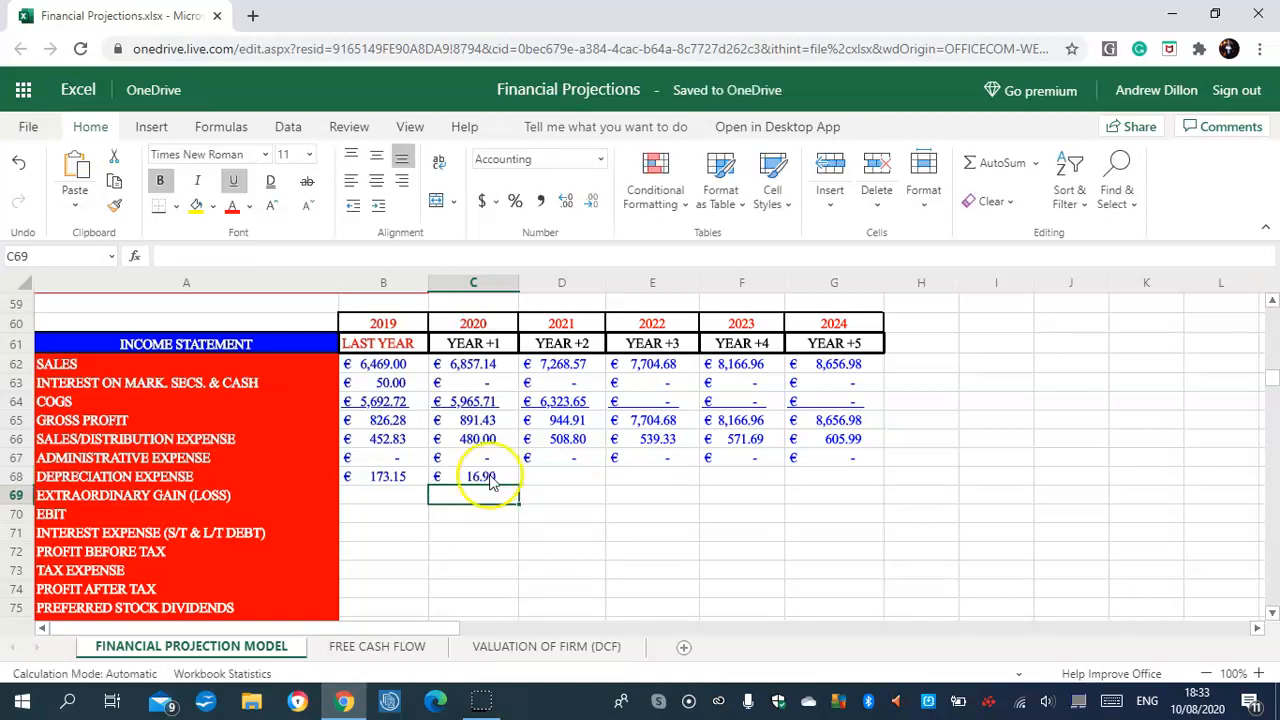
{"action": "left_click", "coordinate": [490, 478]}
- Enter the 2021 depreciation expense formula =$C$9*(C86+C27) in cell D68
{"action": "left_click", "coordinate": [570, 478]}
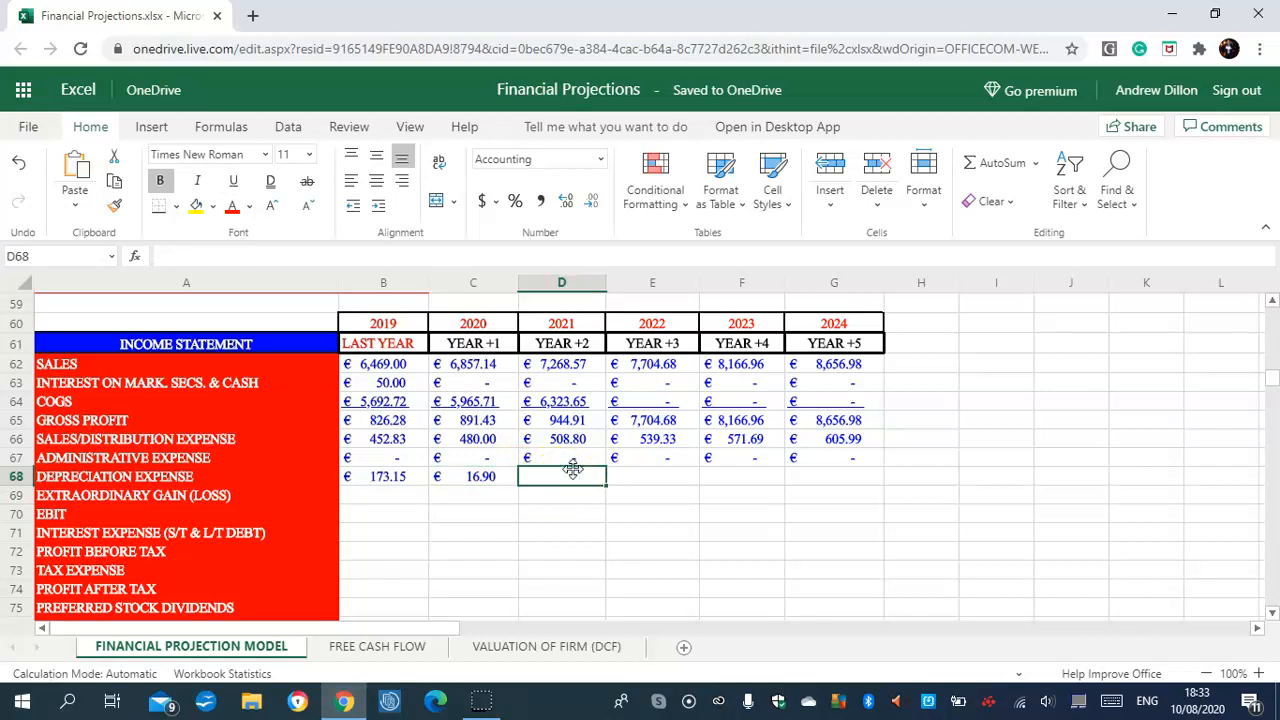
{"action": "type", "text": "="}
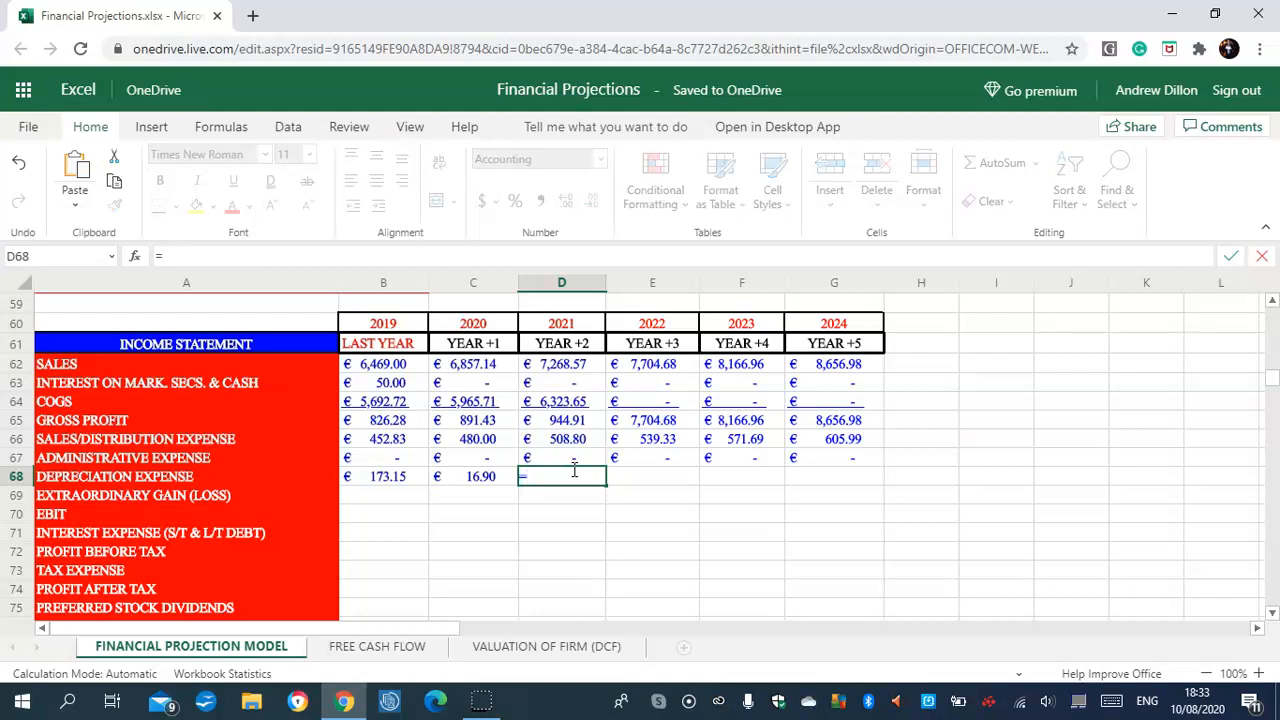
{"action": "type", "text": "$C$9*(C86"}
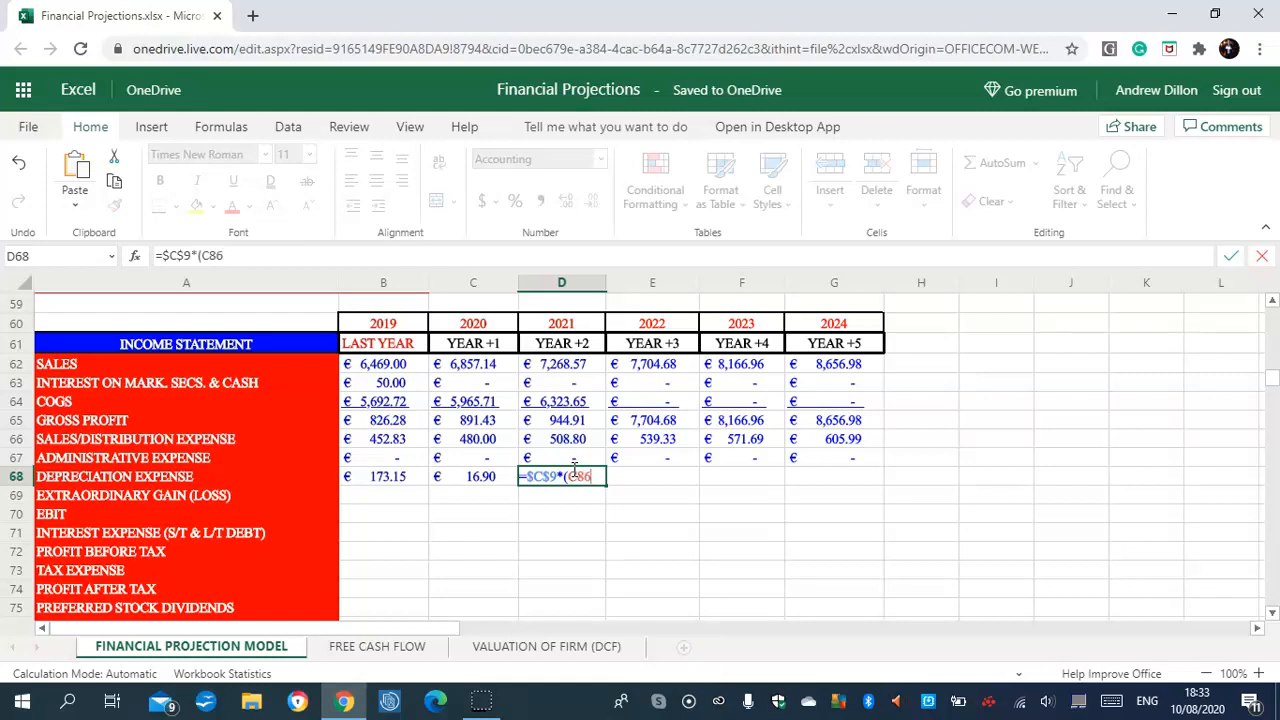
{"action": "type", "text": "+C27)"}
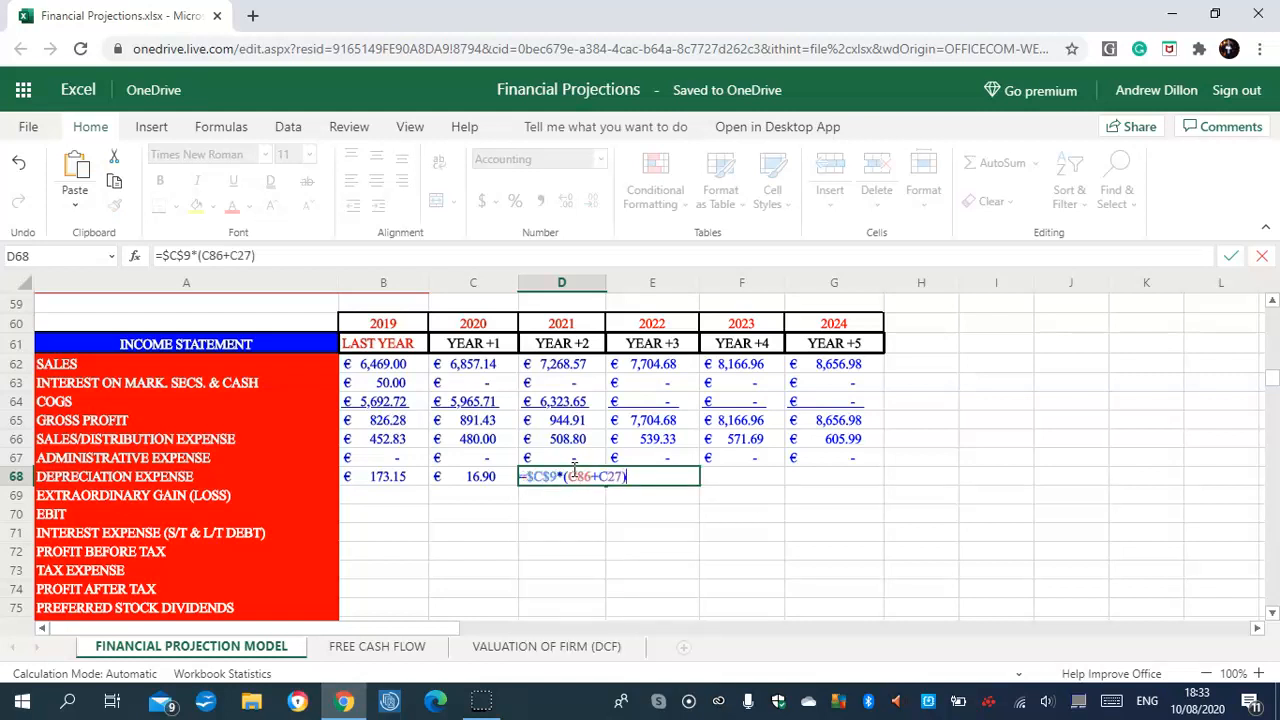
{"action": "key", "text": "Return"}
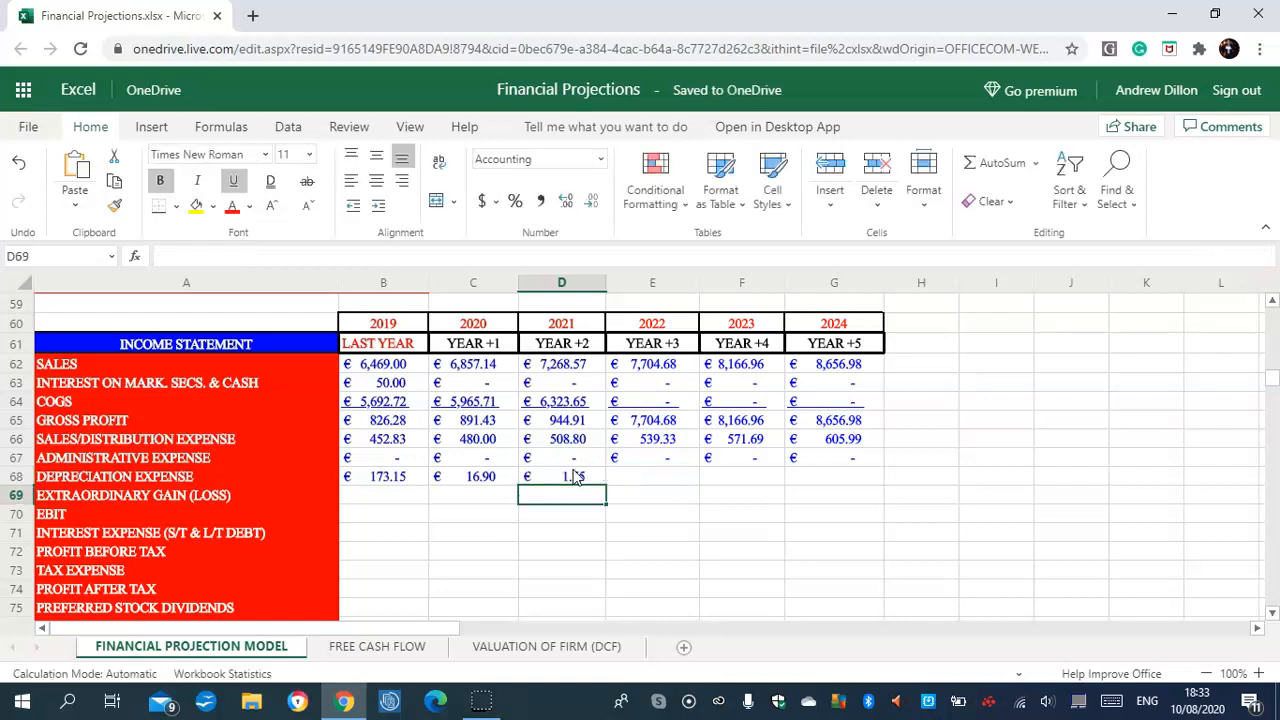
- Enter the 2022 depreciation expense formula =$C$9*(D86+C27) in cell E68
{"action": "left_click", "coordinate": [662, 477]}
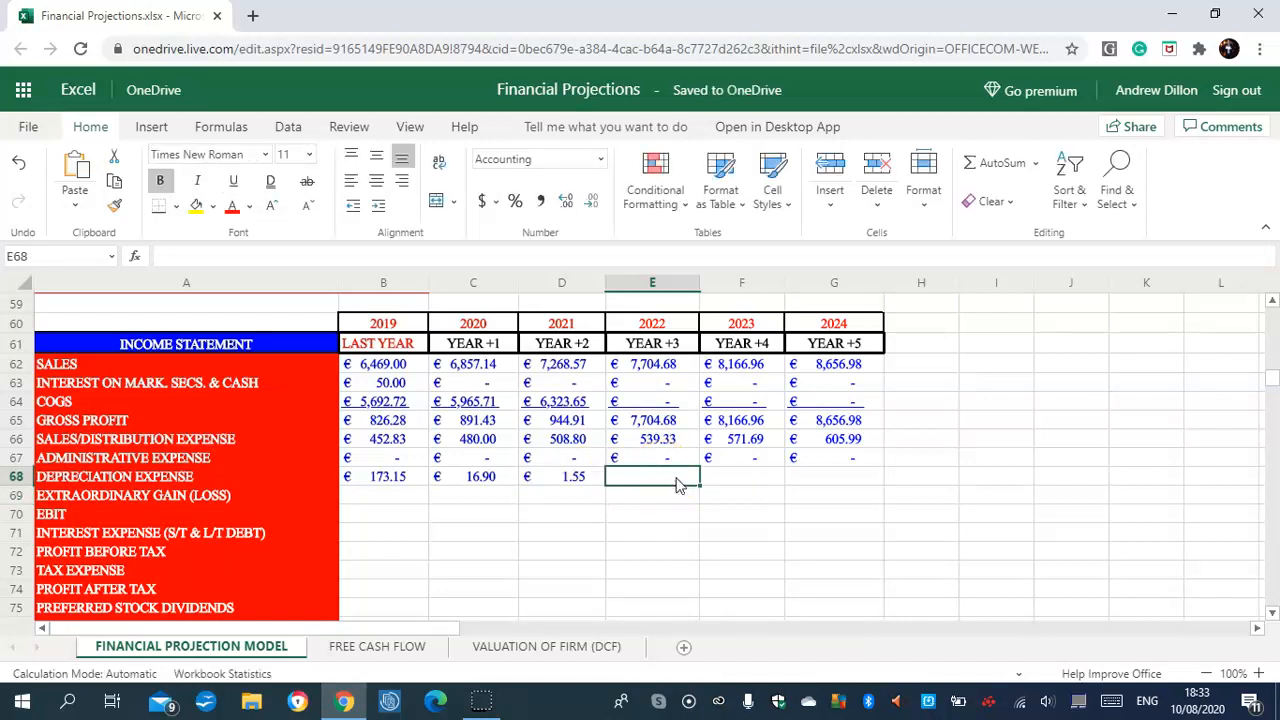
{"action": "type", "text": "="}
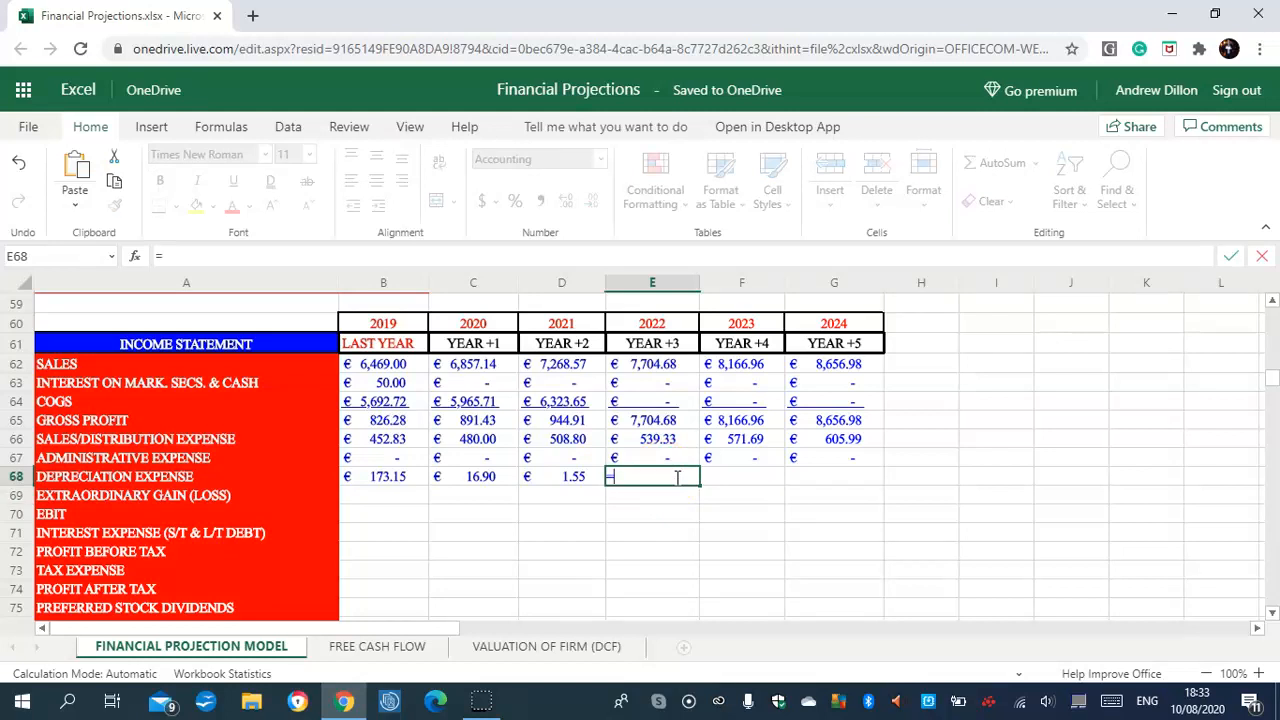
{"action": "type", "text": "$C$9*(D8"}
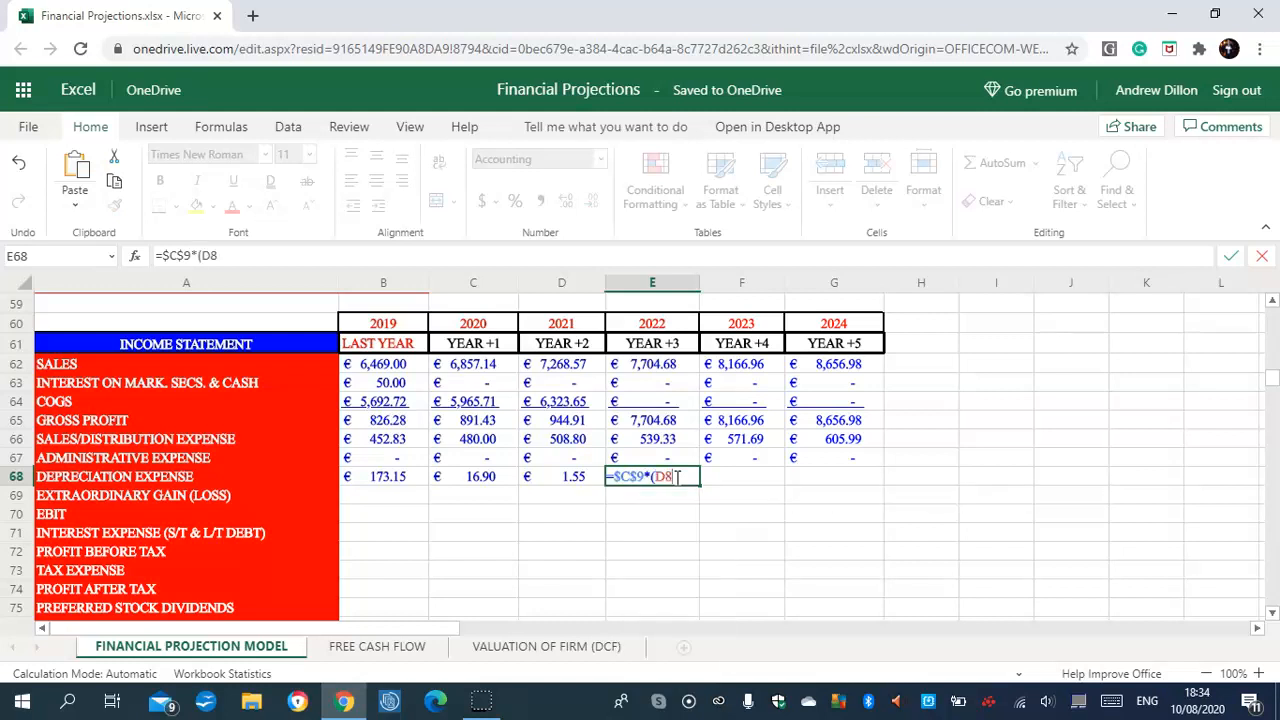
{"action": "type", "text": "6+C27)"}
{"action": "key", "text": "Return"}
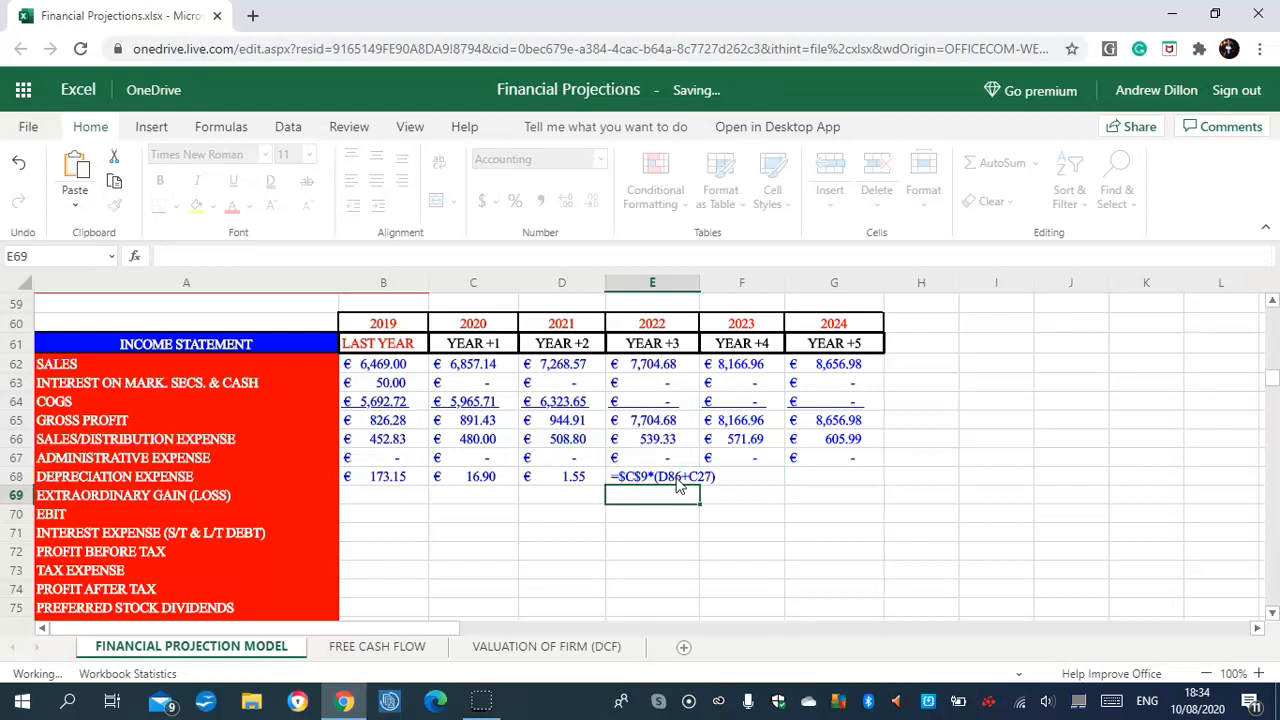
- Enter the 2023 depreciation expense formula =$C$9*(E86+C28) in cell F68
{"action": "left_click", "coordinate": [743, 478]}
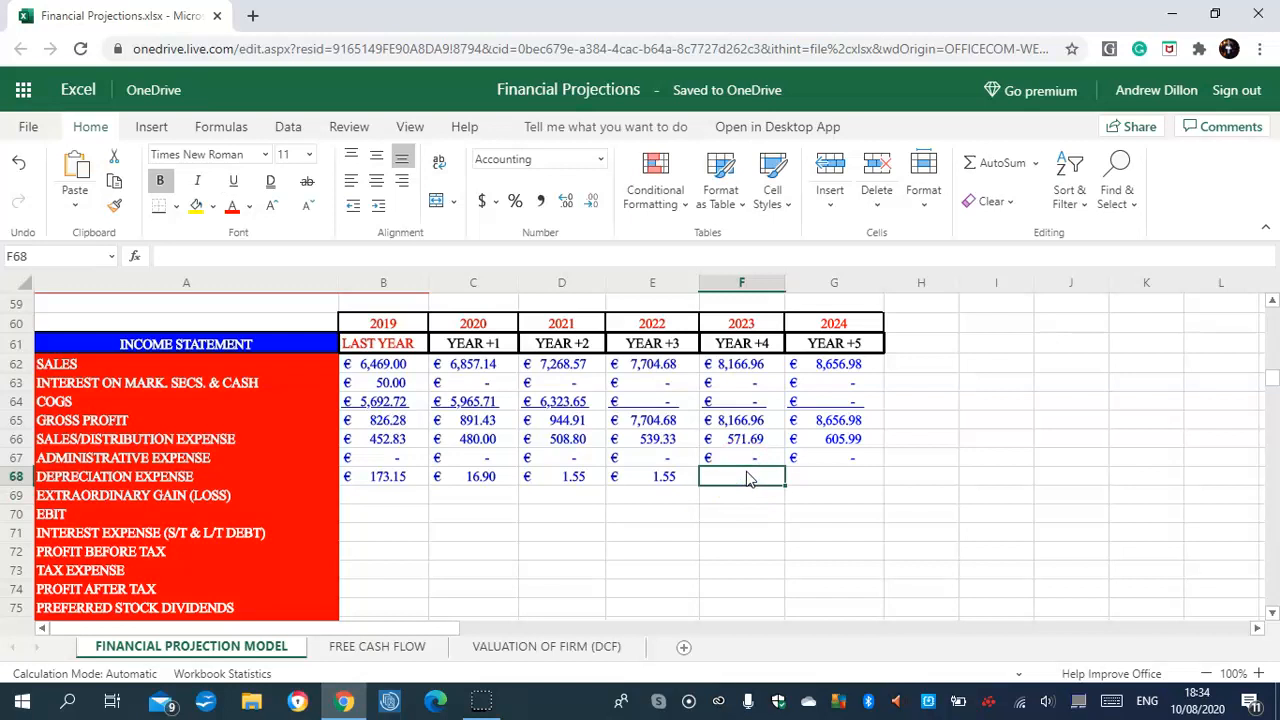
{"action": "type", "text": "="}
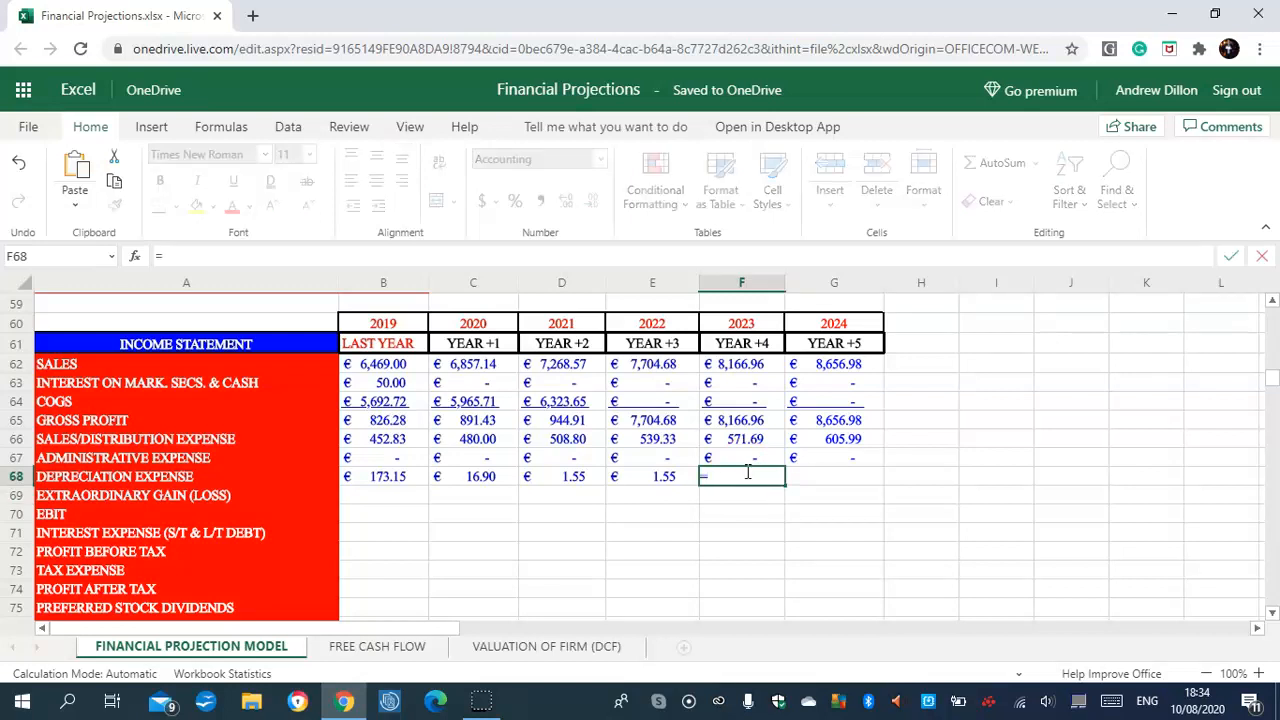
{"action": "type", "text": "$C$9*(E86"}
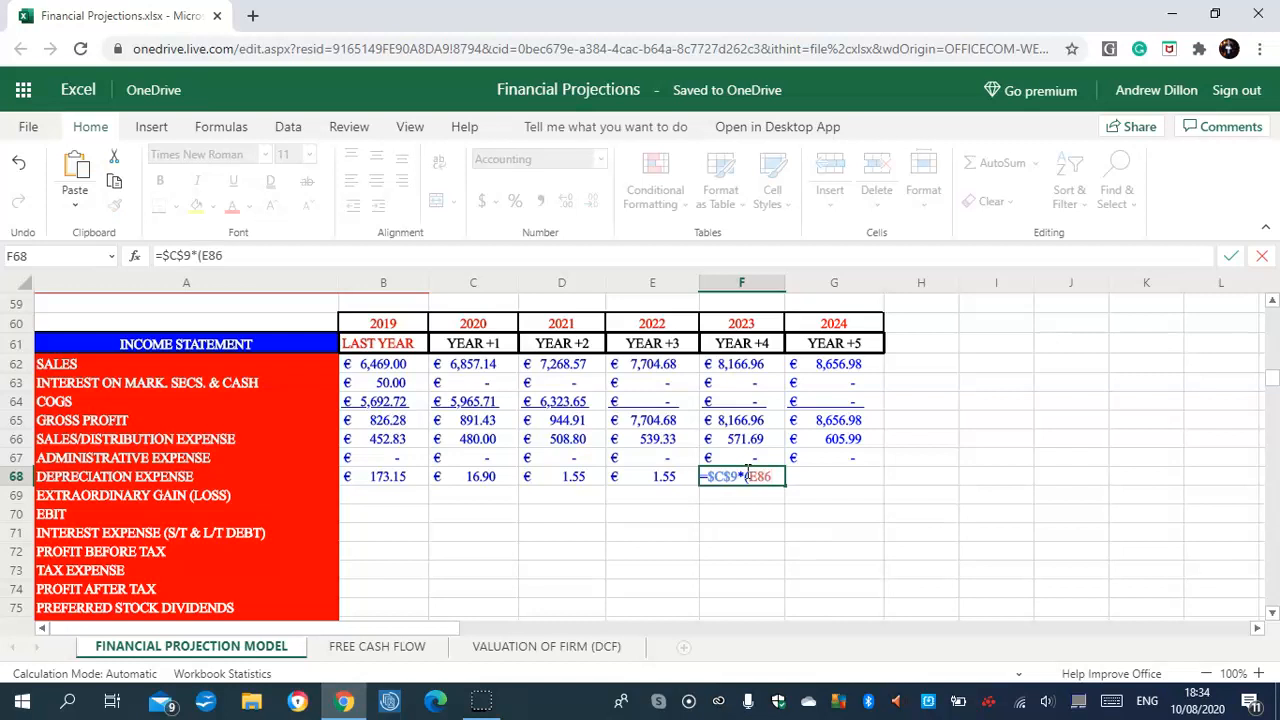
{"action": "type", "text": "+C"}
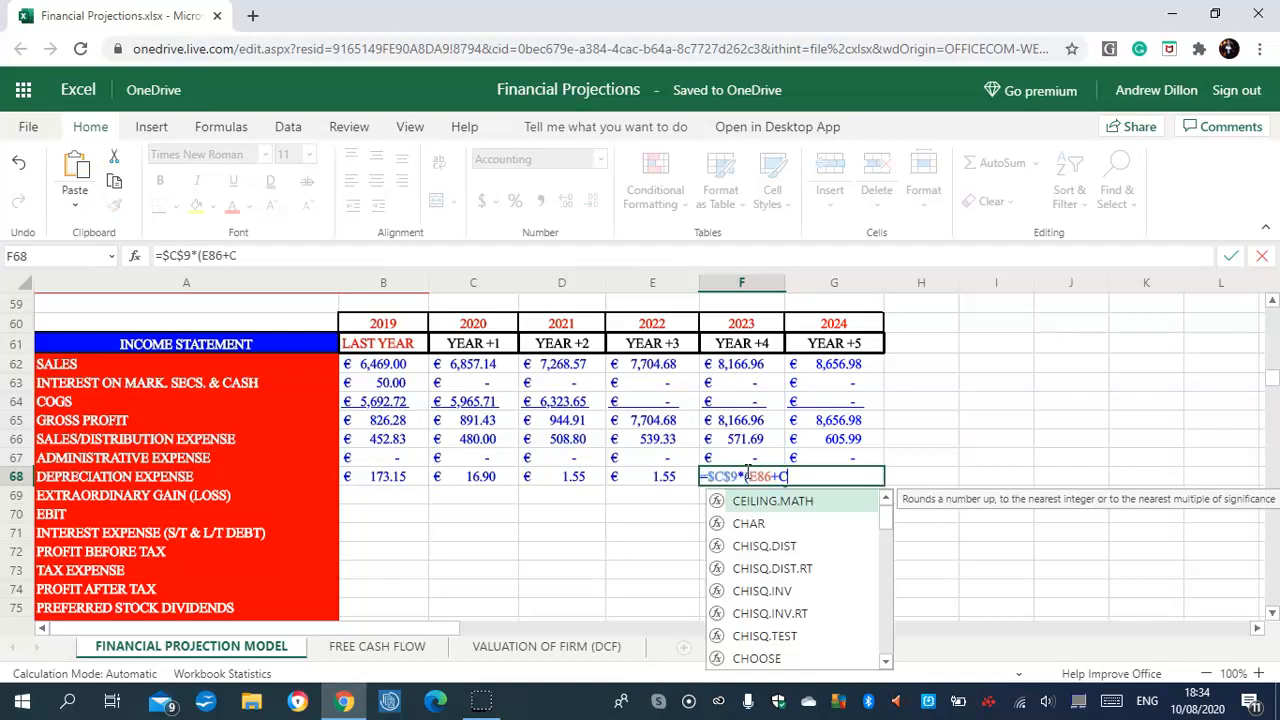
{"action": "type", "text": "28)"}
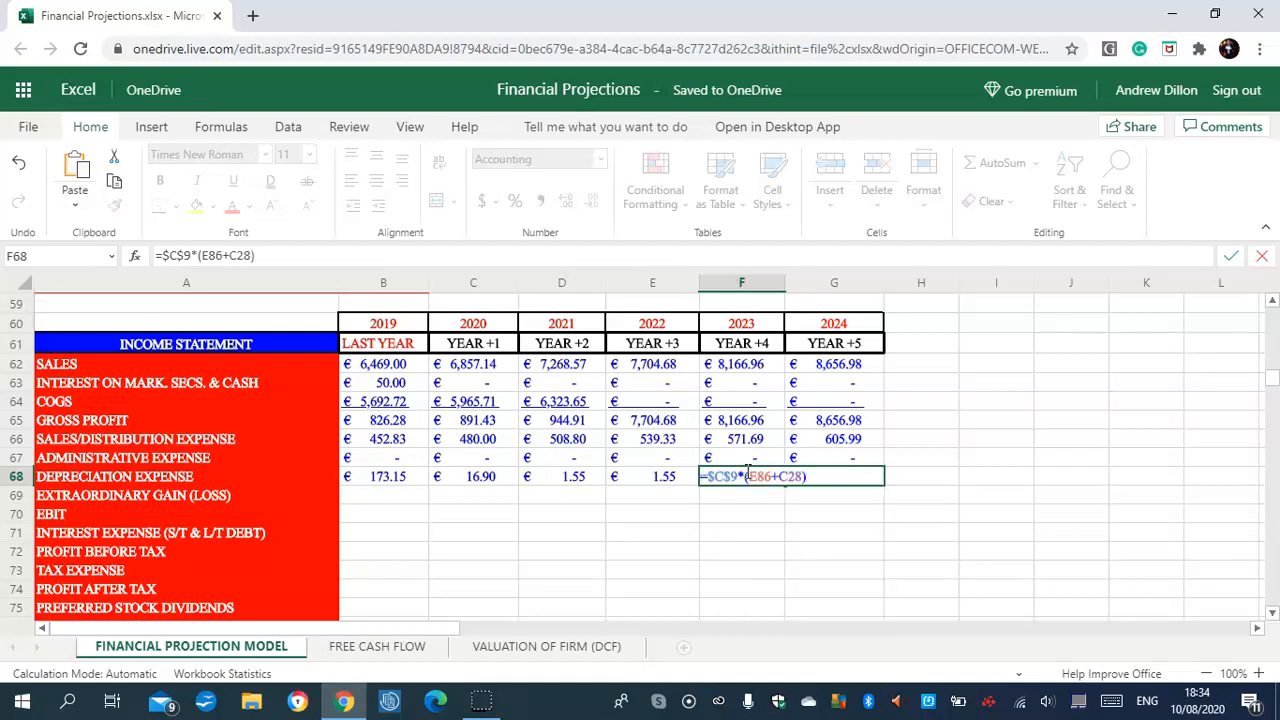
{"action": "key", "text": "Return"}
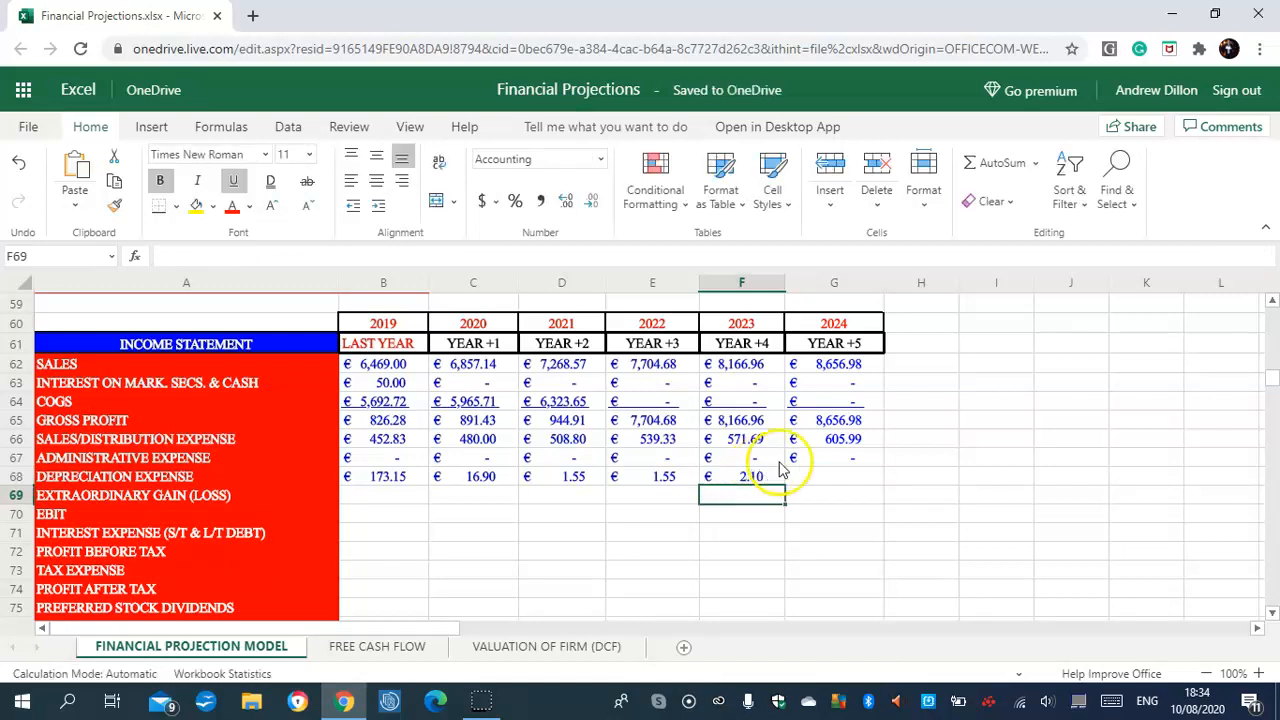
- Enter the 2024 depreciation expense formula =$C$9*(F86) in cell G68 and check it against the 2023 formula
{"action": "left_click", "coordinate": [823, 478]}
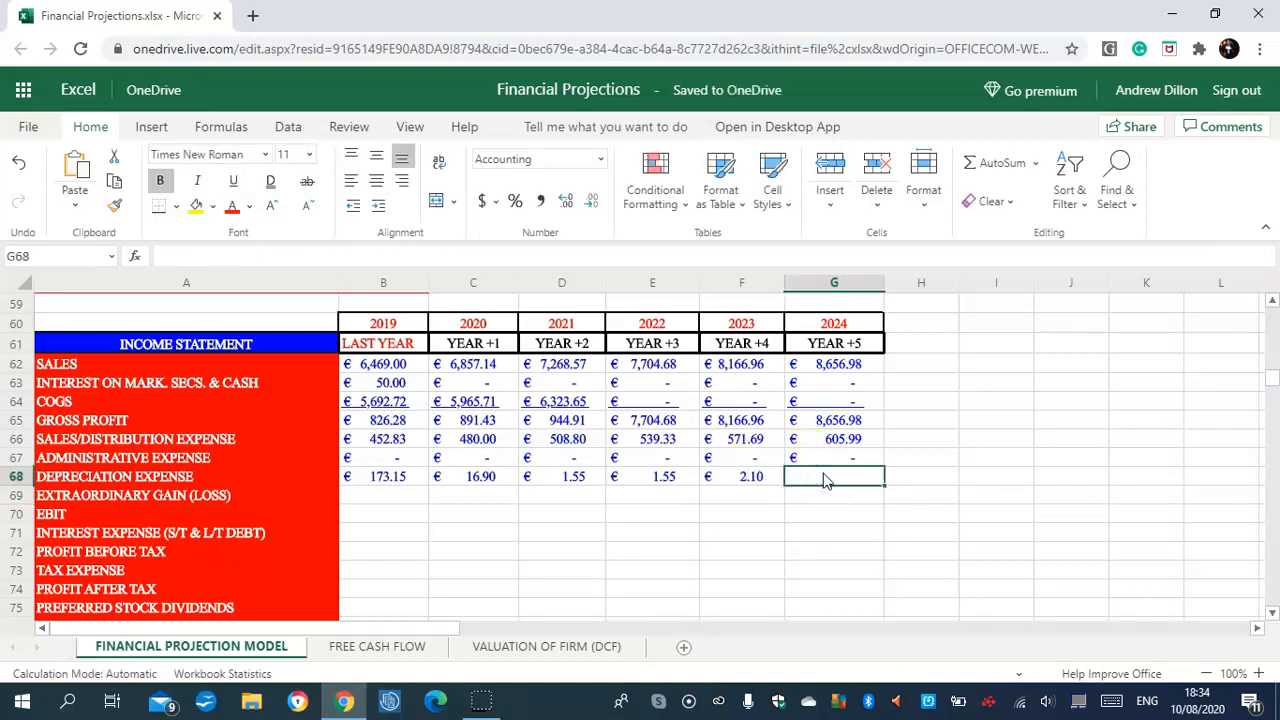
{"action": "type", "text": "=$C$9"}
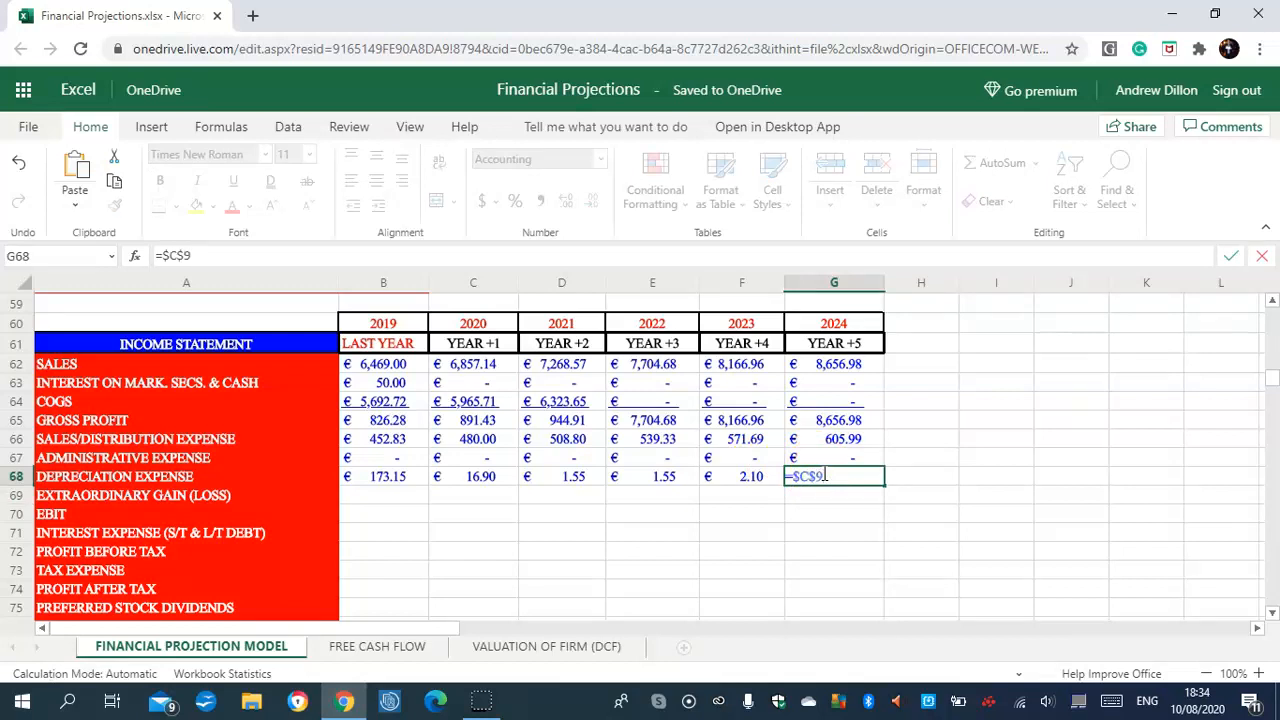
{"action": "type", "text": "*(F"}
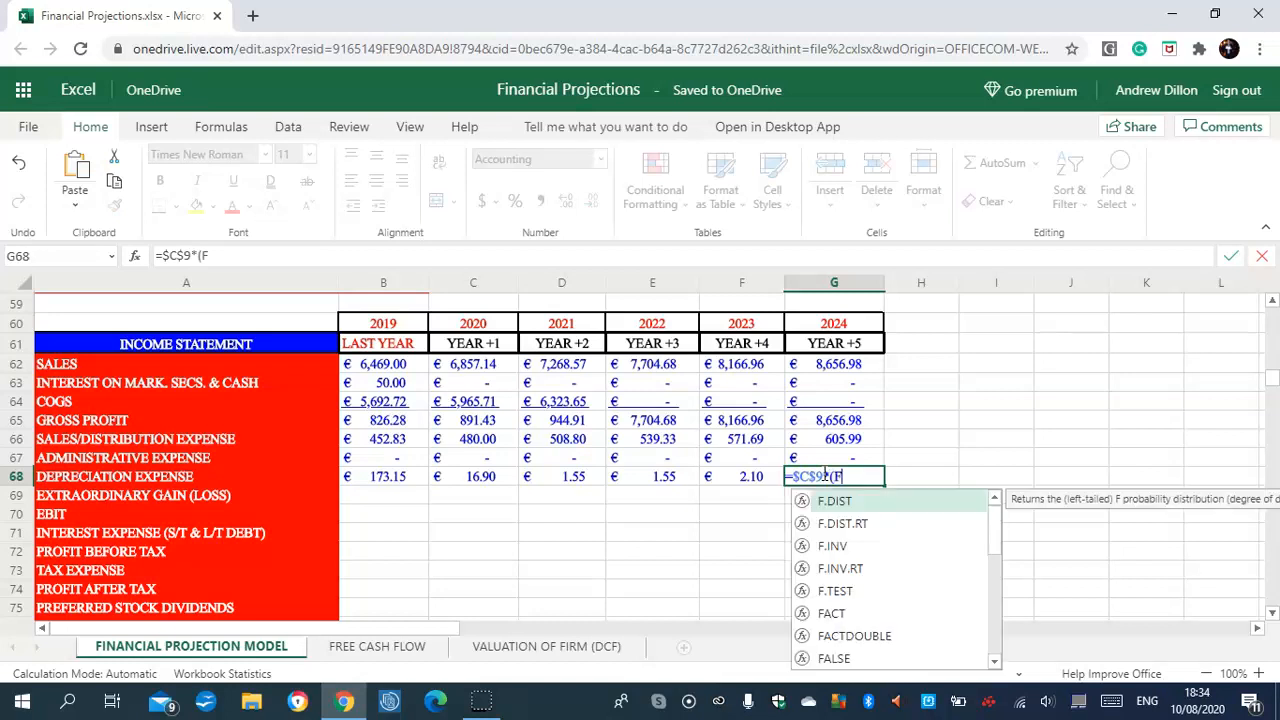
{"action": "type", "text": "86)"}
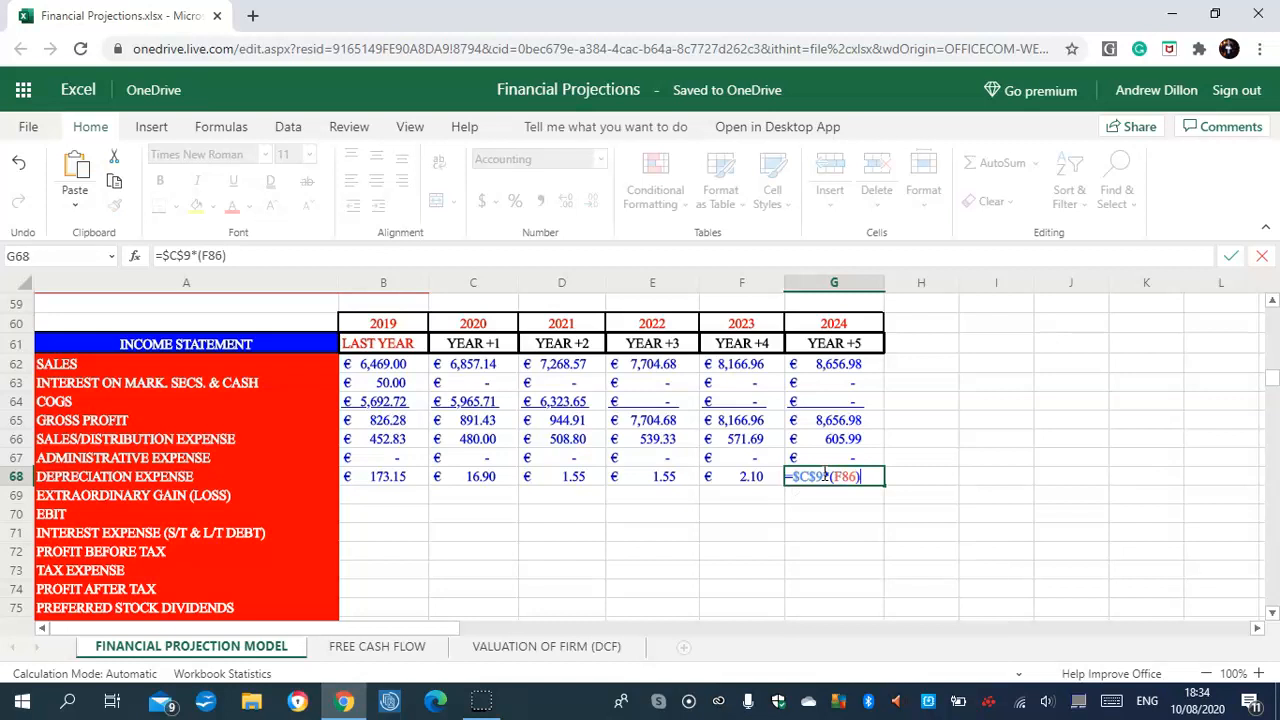
{"action": "key", "text": "Return"}
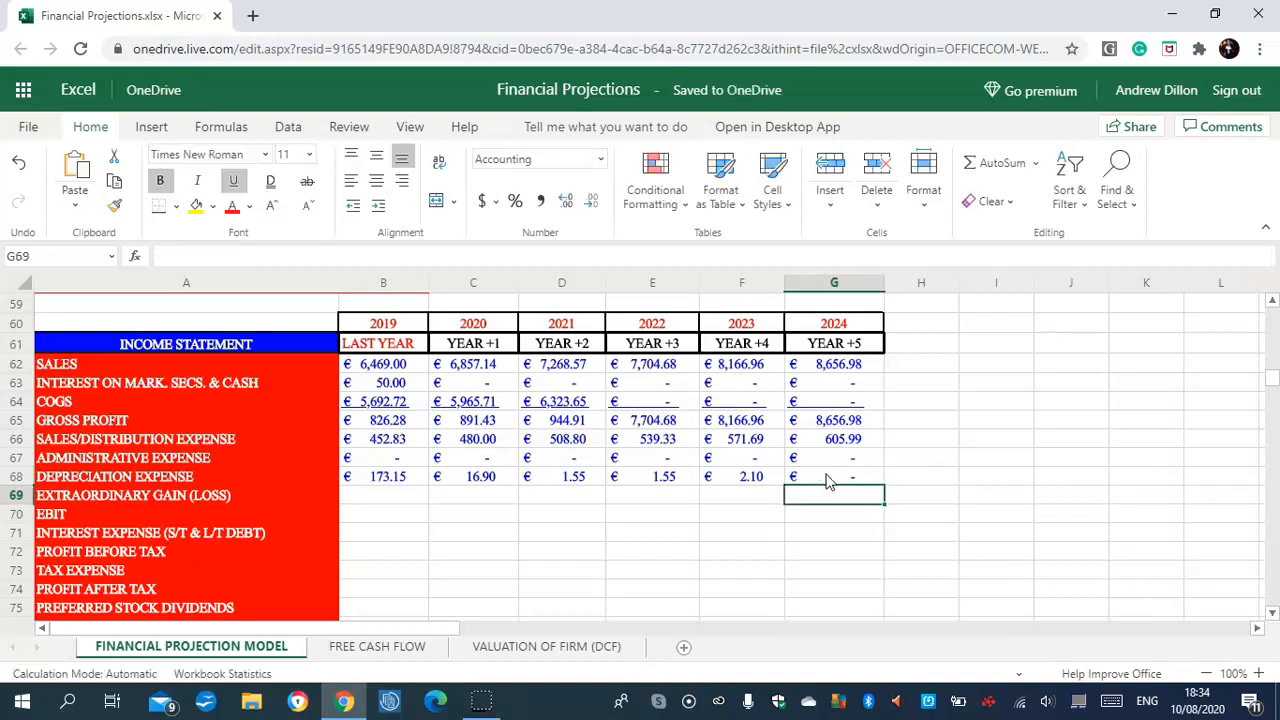
{"action": "left_click", "coordinate": [826, 480]}
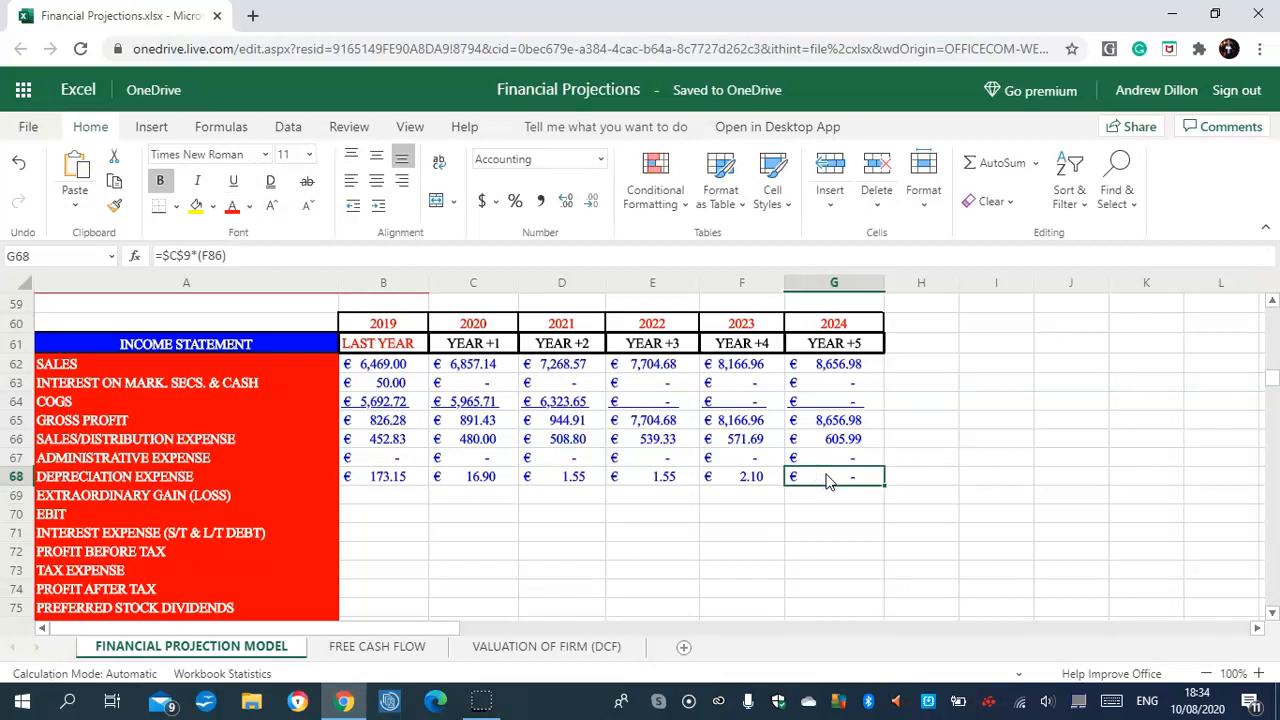
{"action": "left_click", "coordinate": [752, 478]}
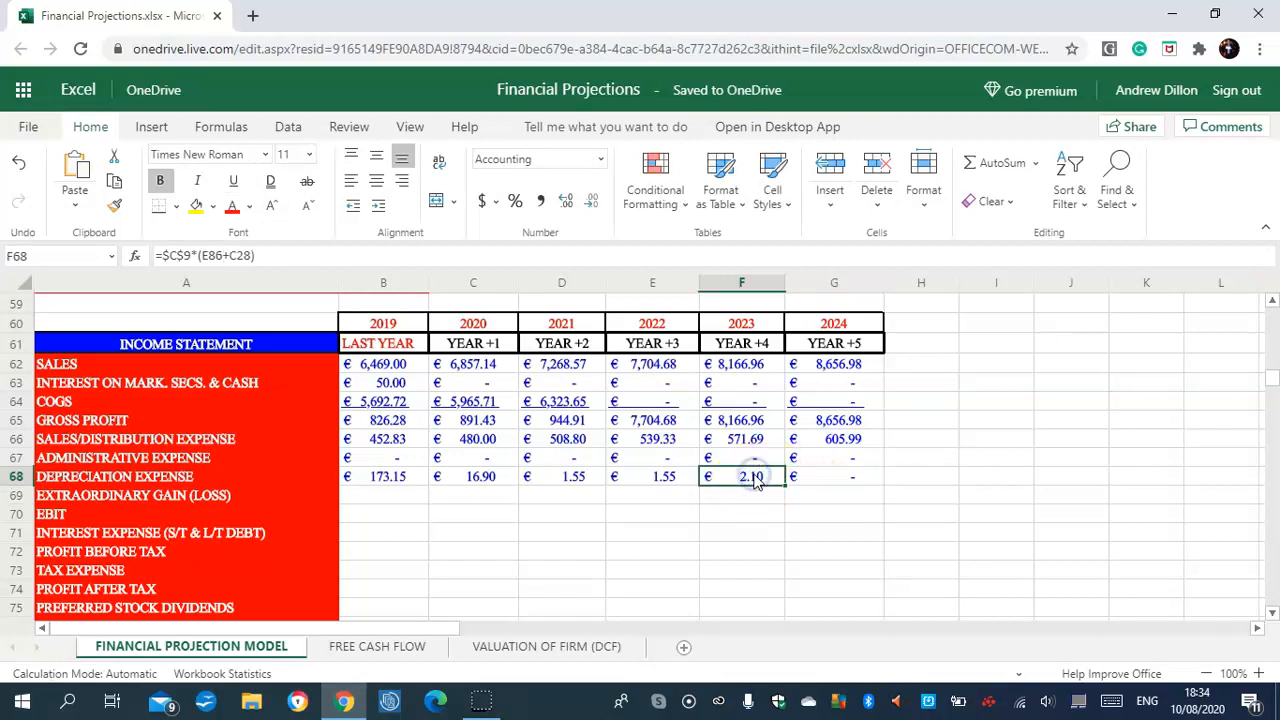
{"action": "left_click", "coordinate": [308, 258]}
- Enter last year's extraordinary gain (loss) formula =B48 in cell B69
{"action": "left_click", "coordinate": [385, 496]}
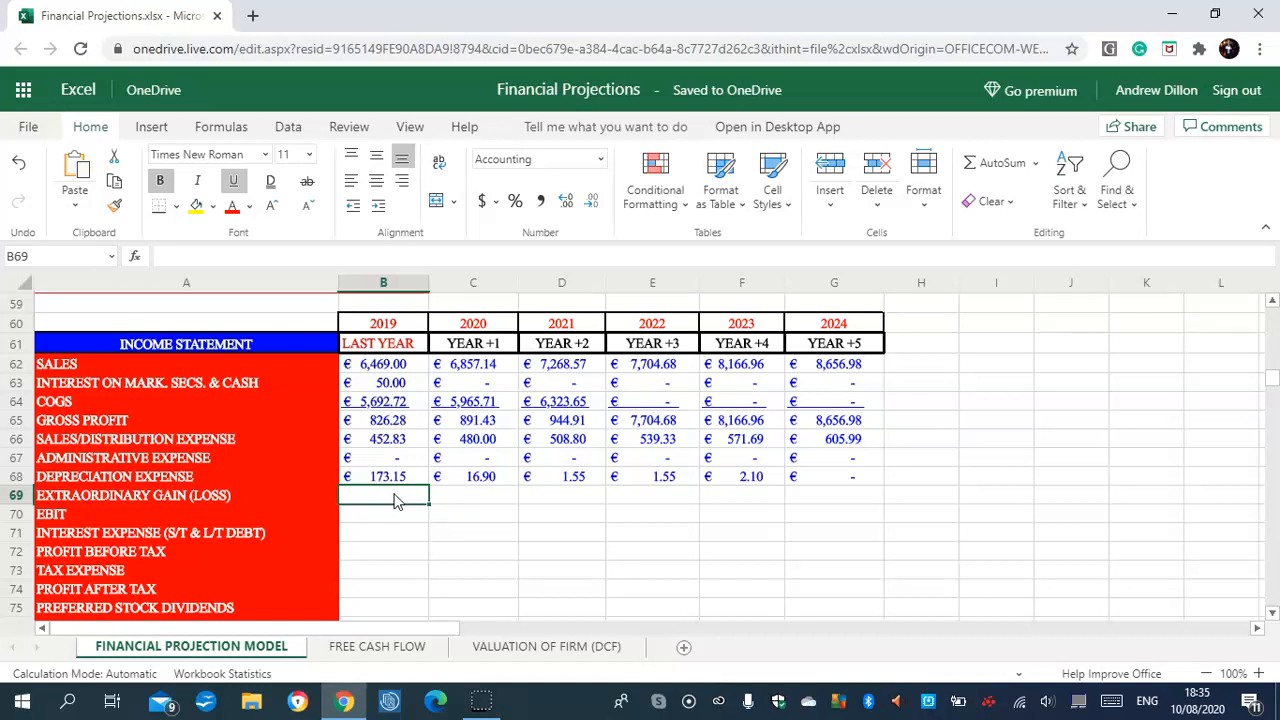
{"action": "type", "text": "="}
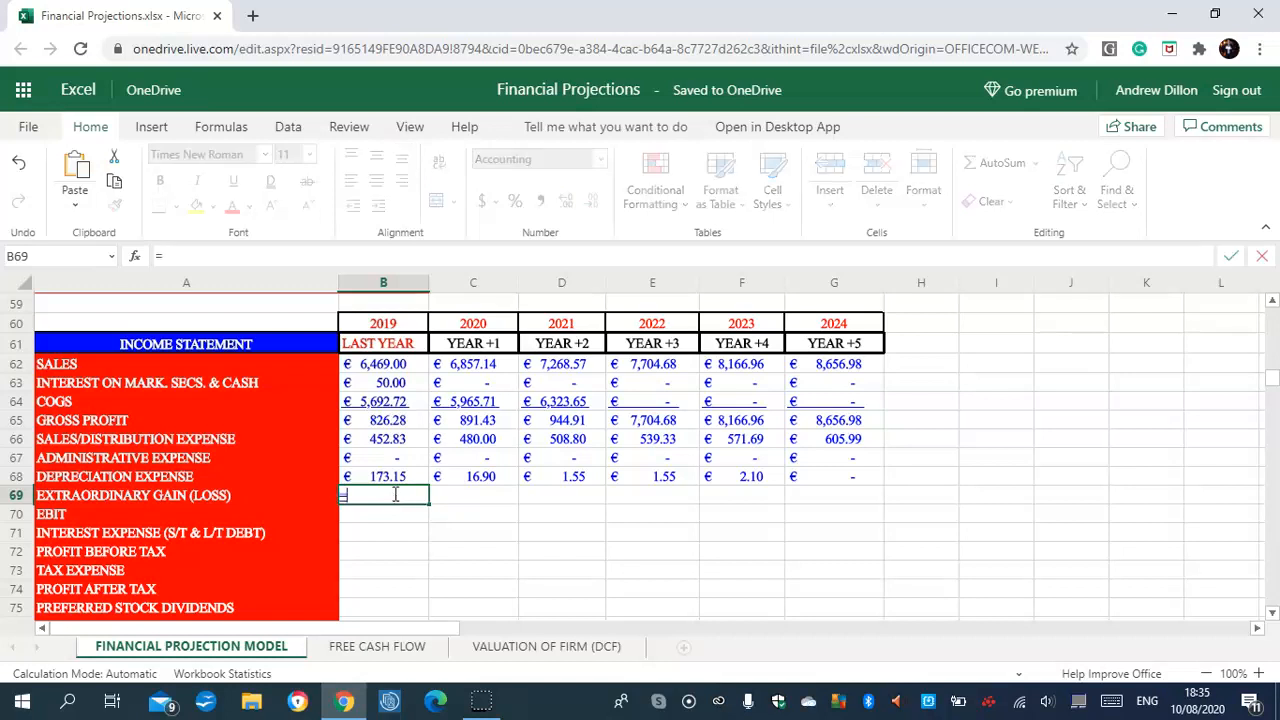
{"action": "type", "text": "B48"}
{"action": "key", "text": "Return"}
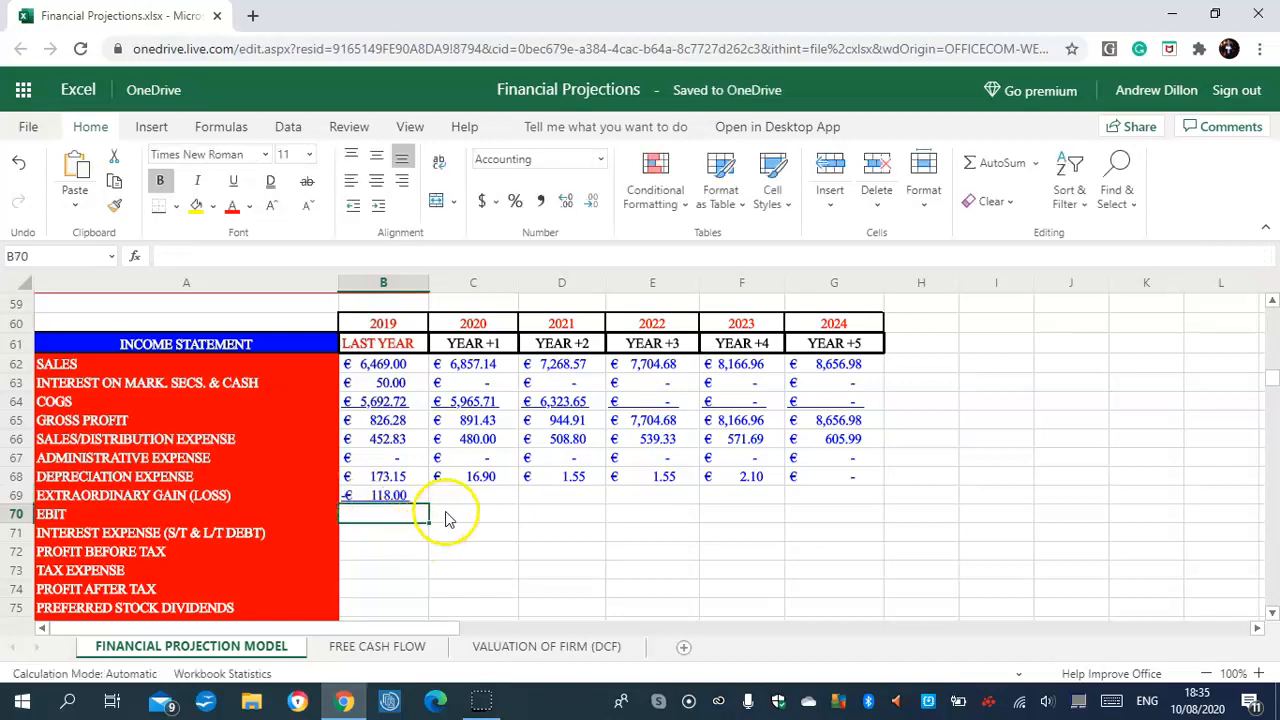
- Enter the 2020 extraordinary gain (loss) formula =C49 in cell C69
{"action": "left_click", "coordinate": [470, 495]}
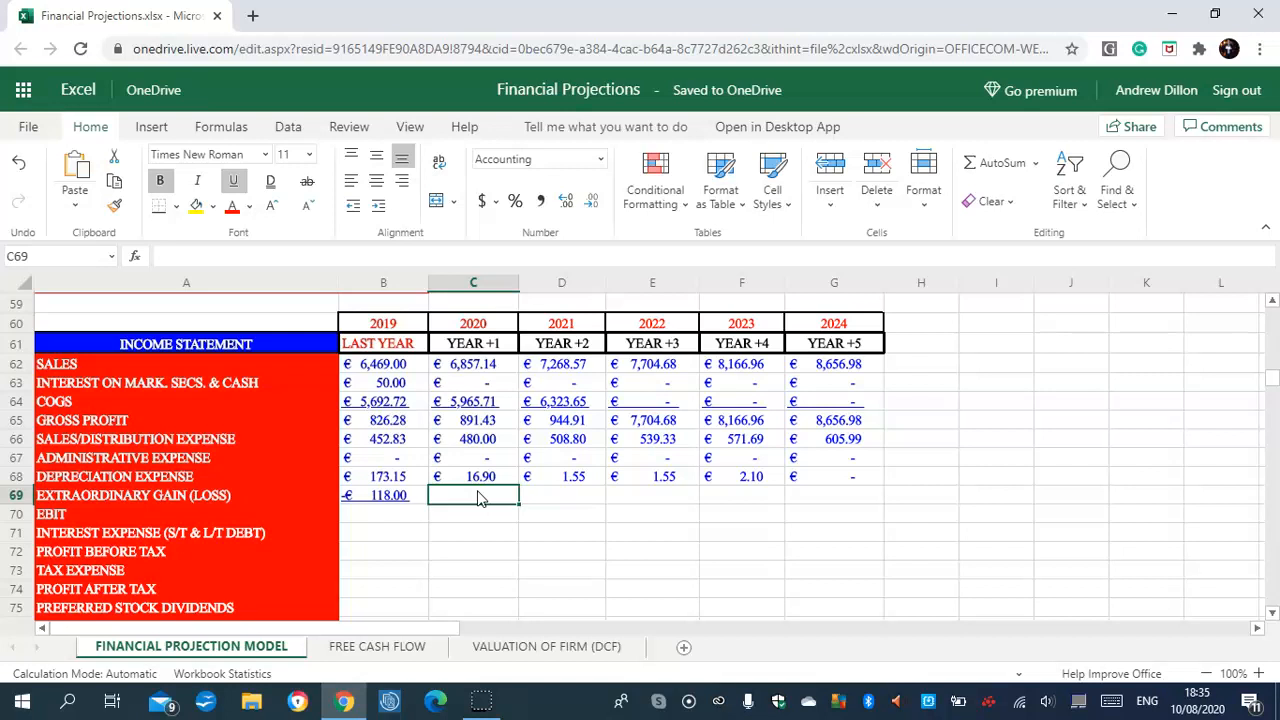
{"action": "type", "text": "=C49"}
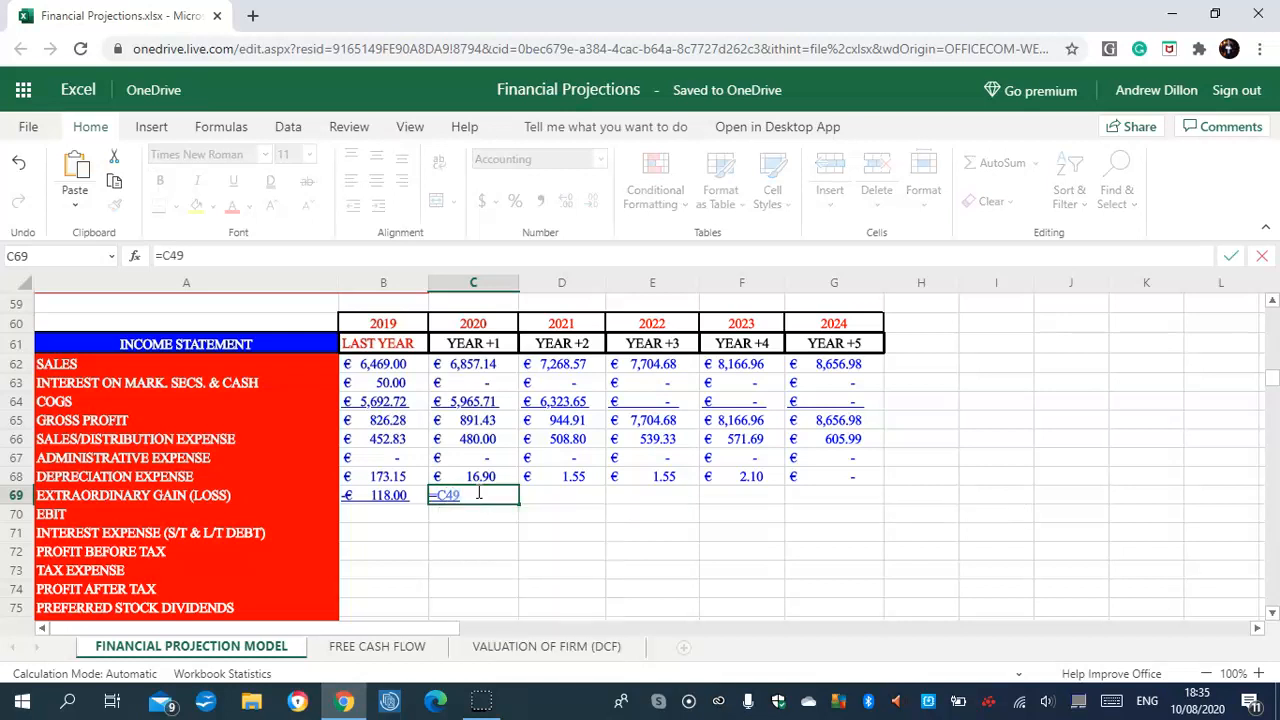
{"action": "key", "text": "Return"}
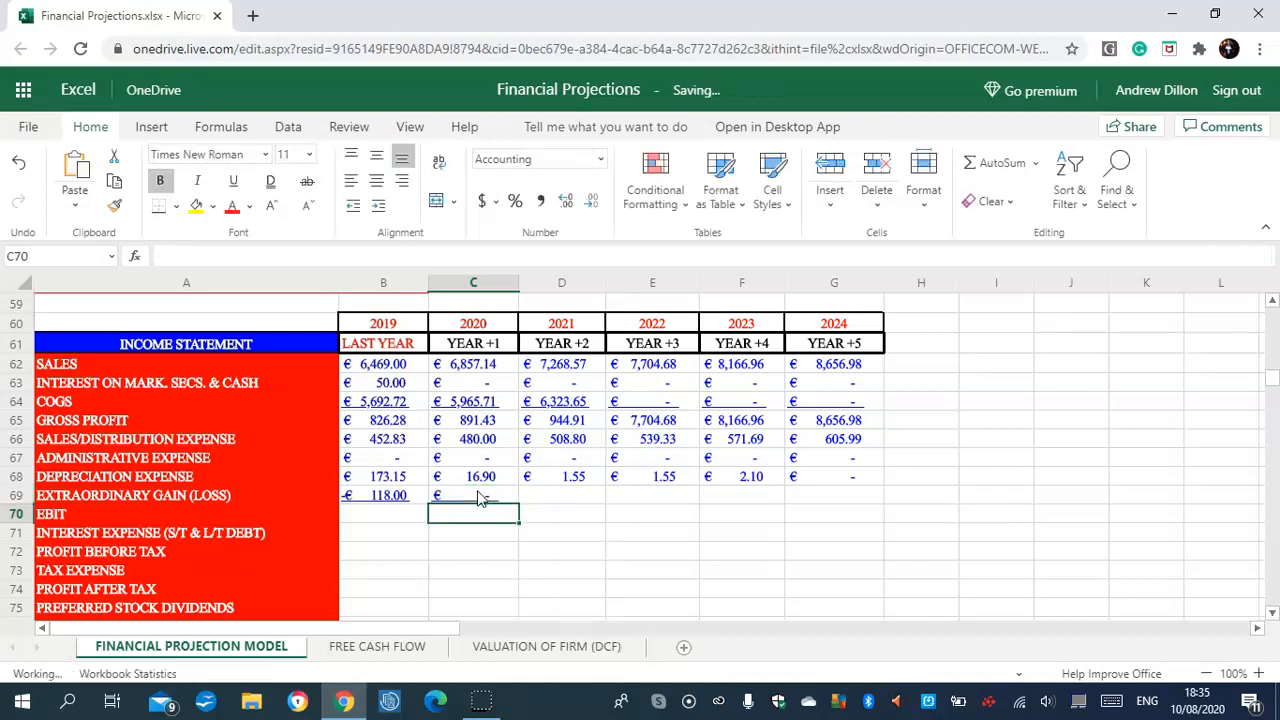
- Enter the extraordinary gain (loss) formulas =C50 in D69, =C51 in E69 and =C52 in F69 for 2021 to 2023
{"action": "left_click", "coordinate": [558, 493]}
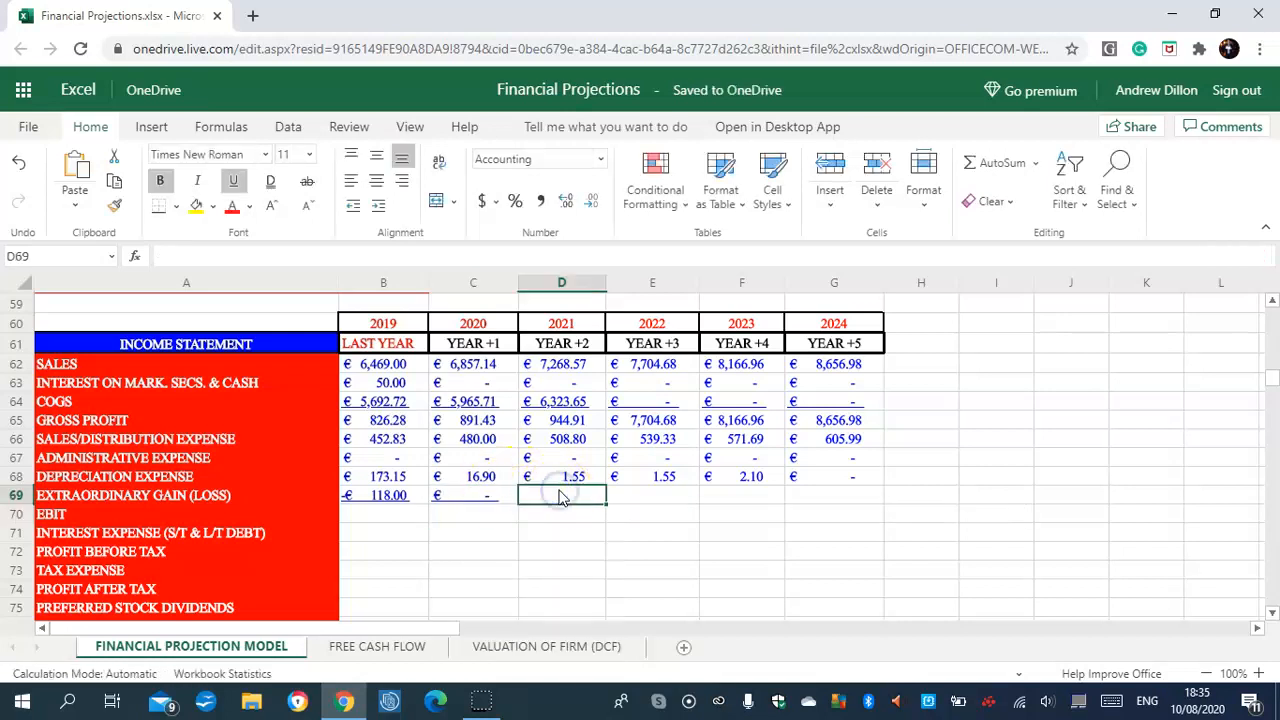
{"action": "type", "text": "=C50"}
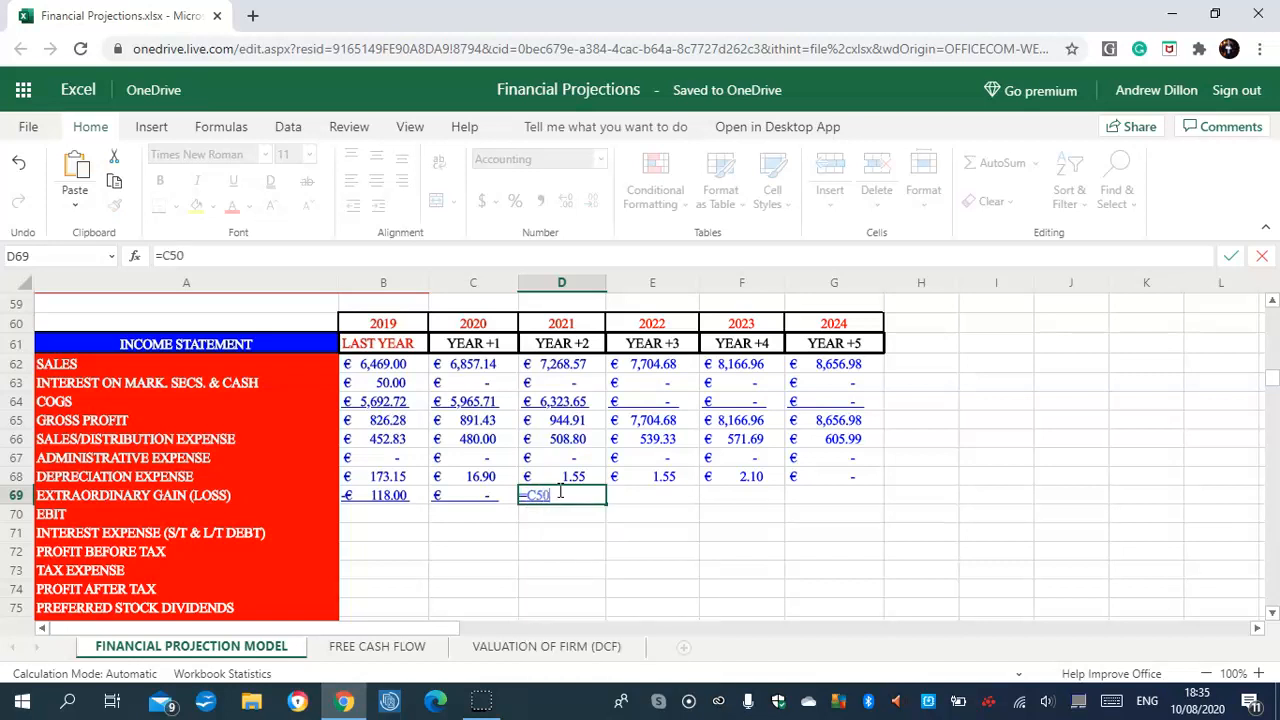
{"action": "key", "text": "Return"}
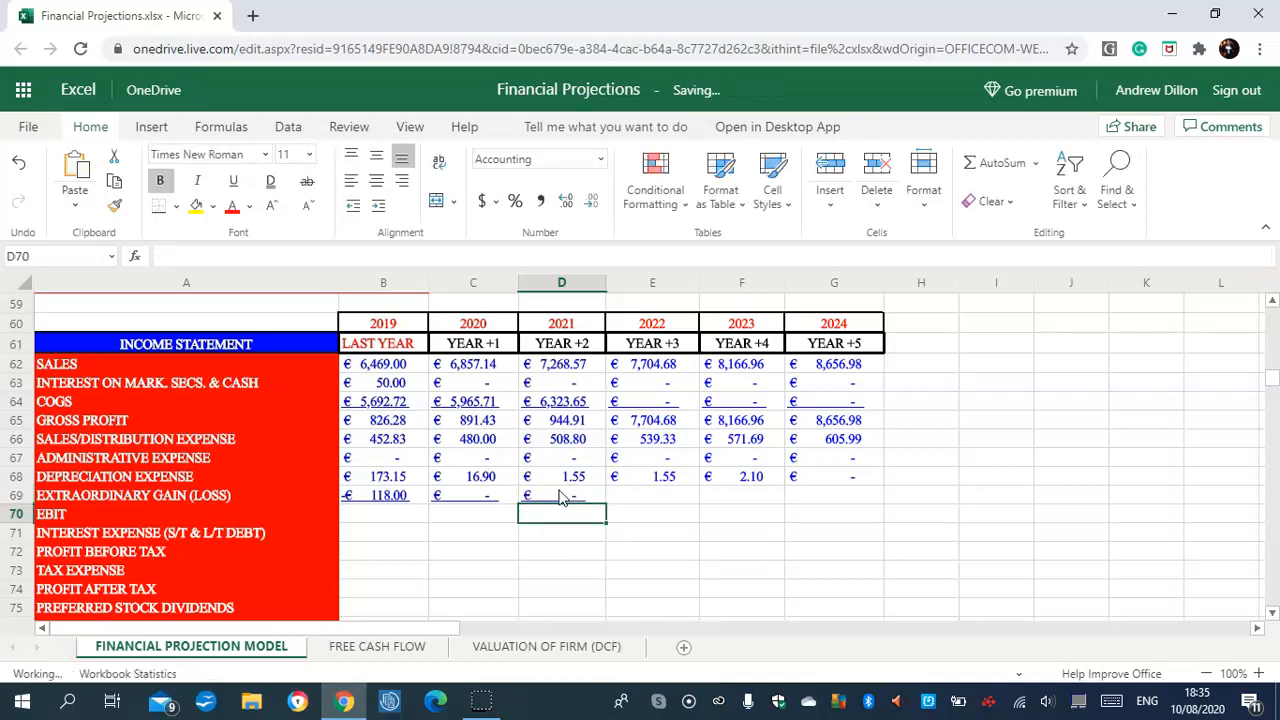
{"action": "left_click", "coordinate": [649, 479]}
{"action": "left_click", "coordinate": [651, 490]}
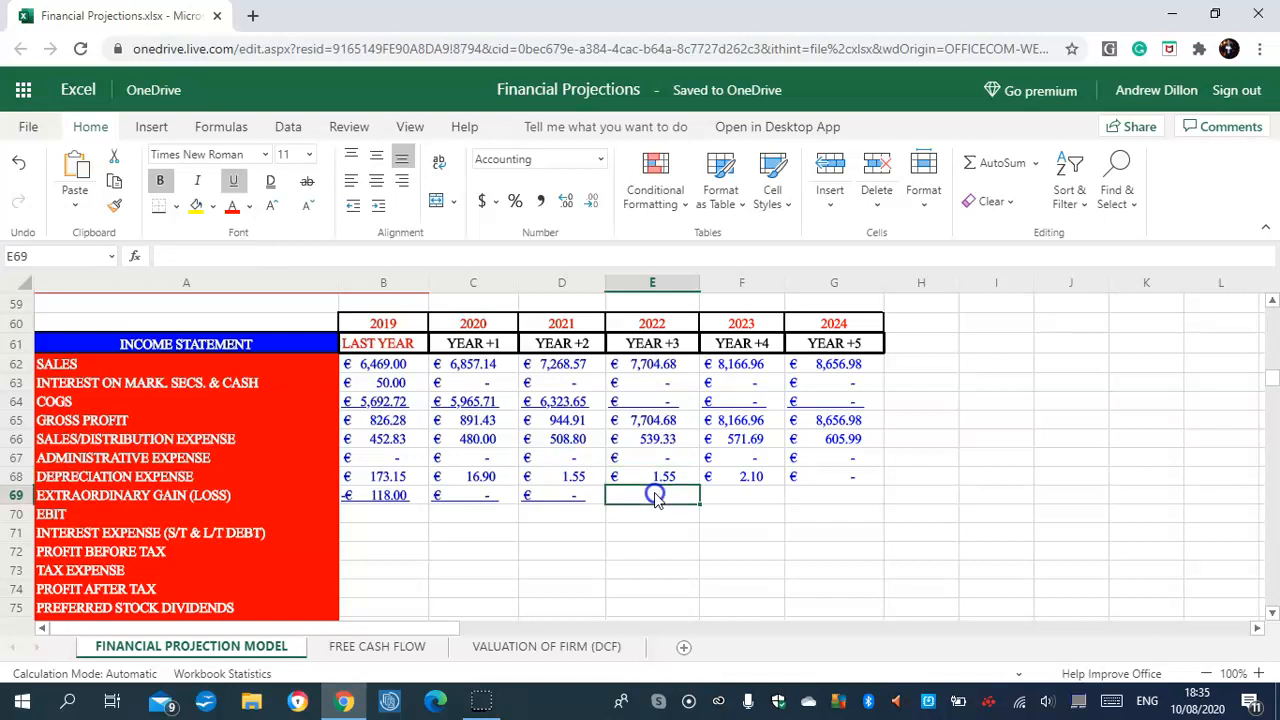
{"action": "type", "text": "=C51"}
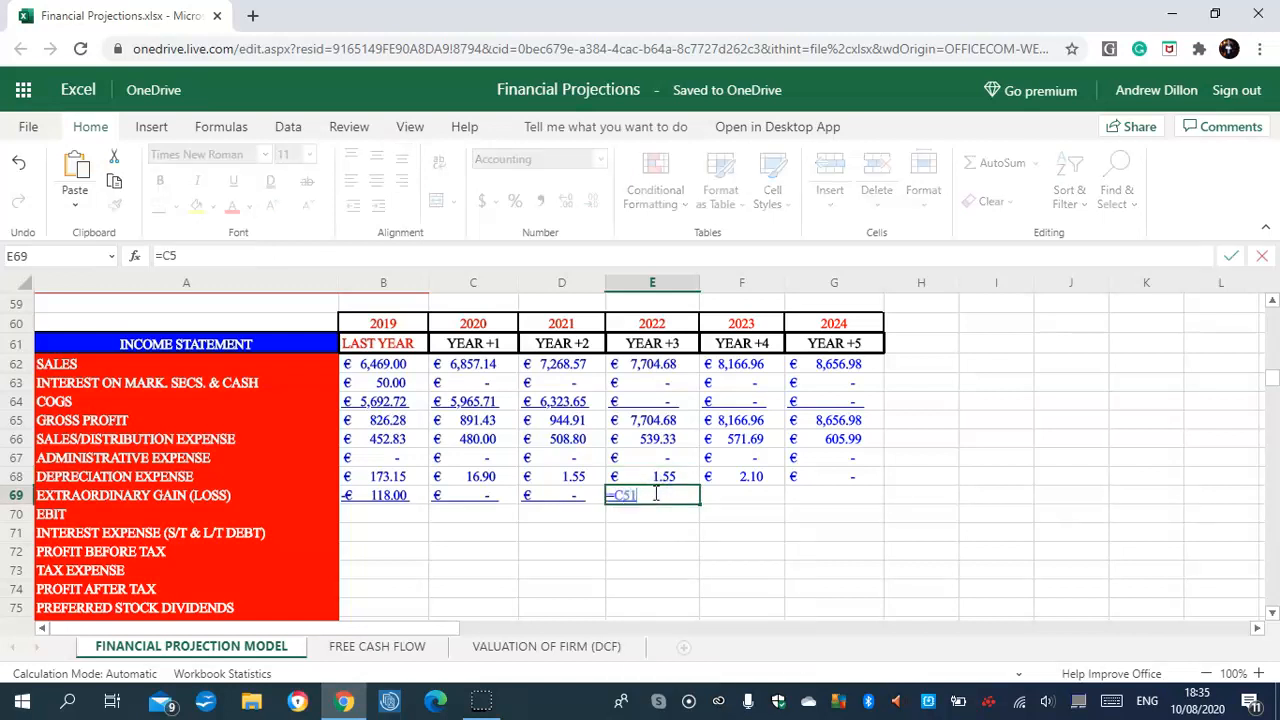
{"action": "key", "text": "Return"}
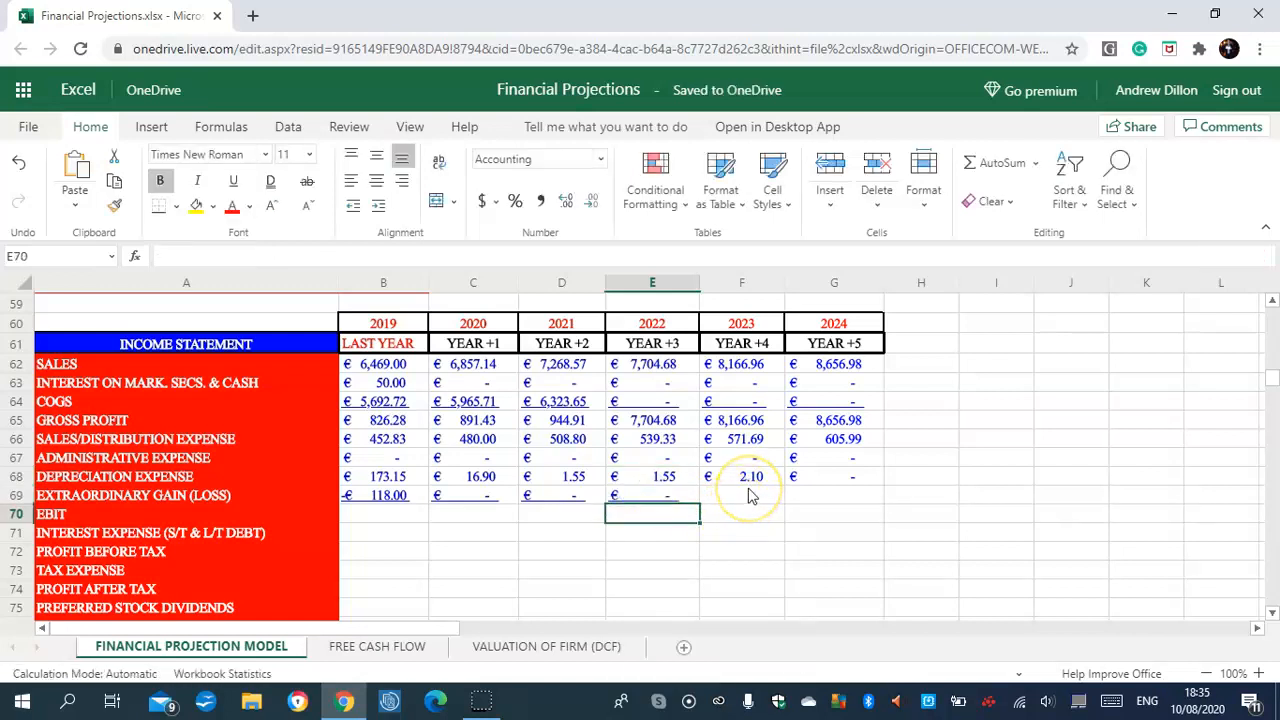
{"action": "left_click", "coordinate": [750, 494]}
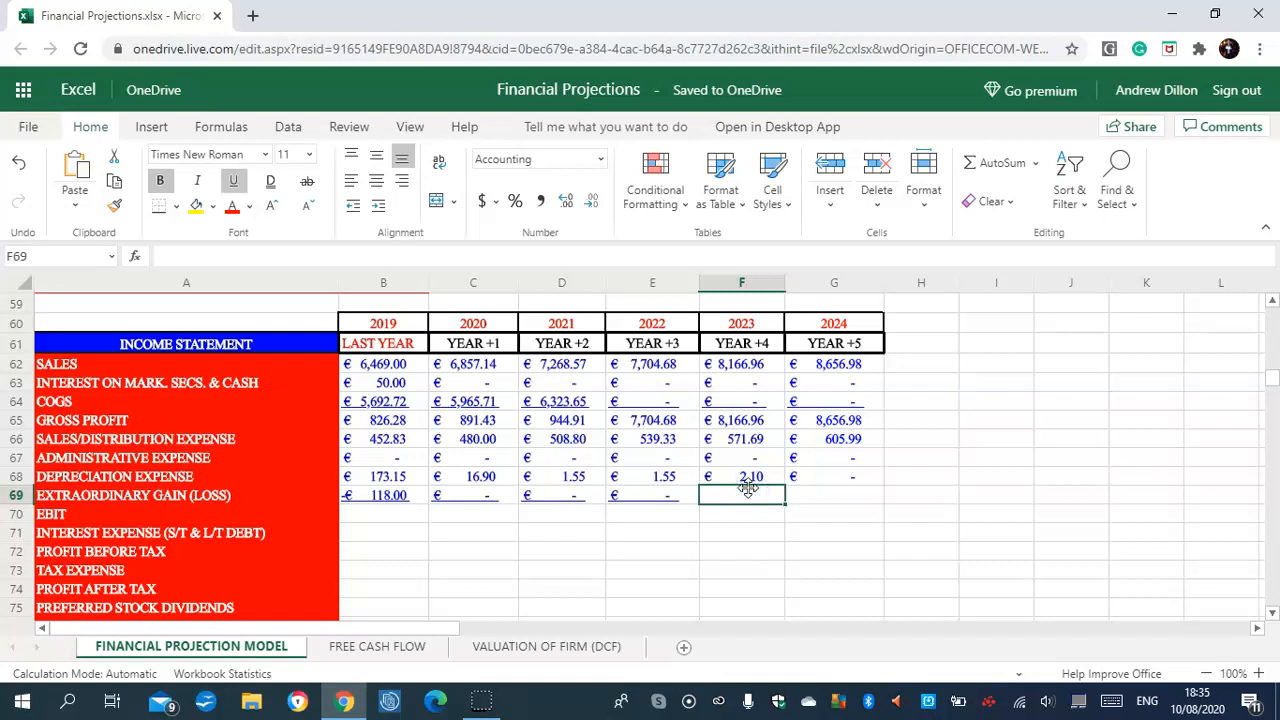
{"action": "type", "text": "=C52"}
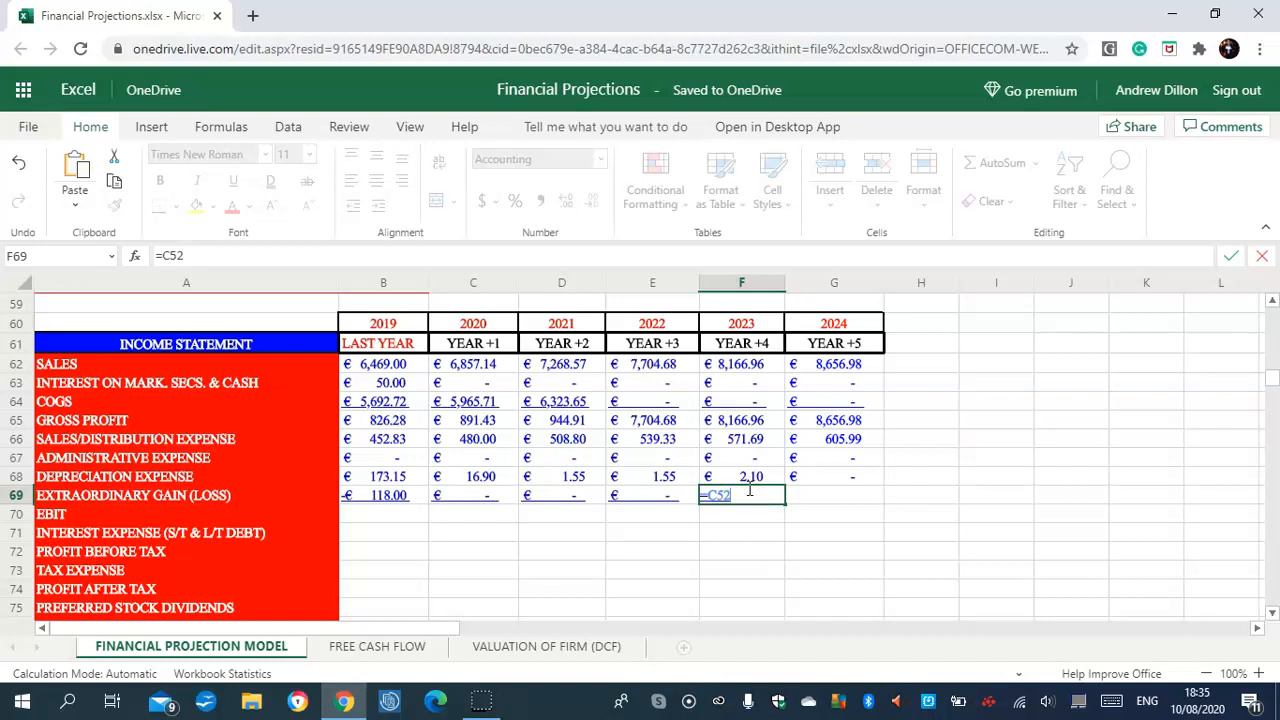
{"action": "key", "text": "Return"}
- Enter the 2024 extraordinary gain (loss) formula =B56 in cell G69, checking the reference against the input data
{"action": "left_click", "coordinate": [834, 494]}
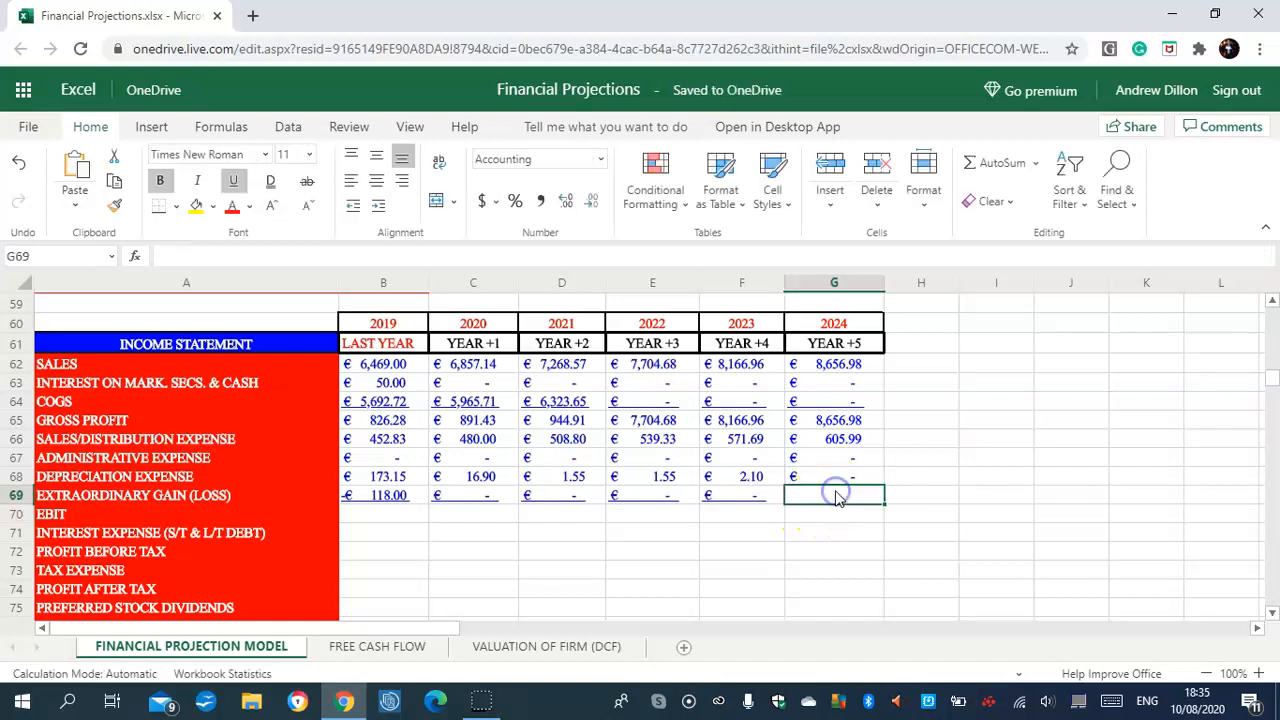
{"action": "type", "text": "="}
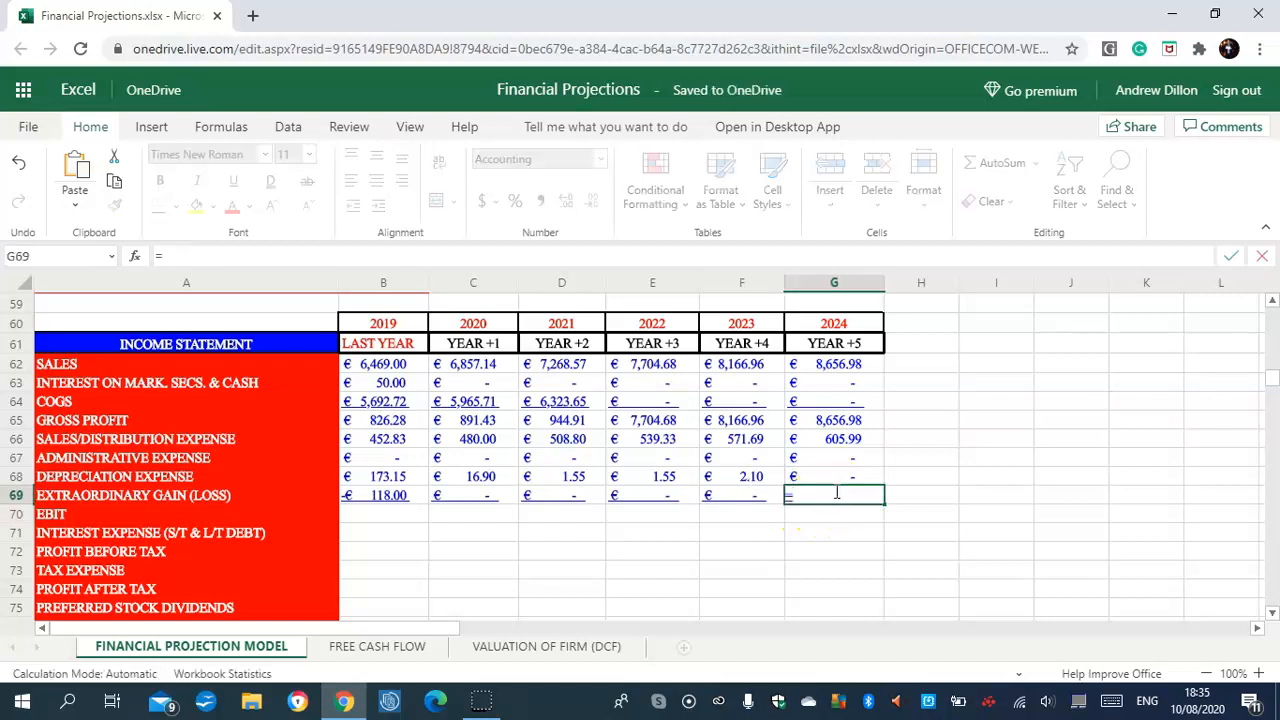
{"action": "type", "text": "B57"}
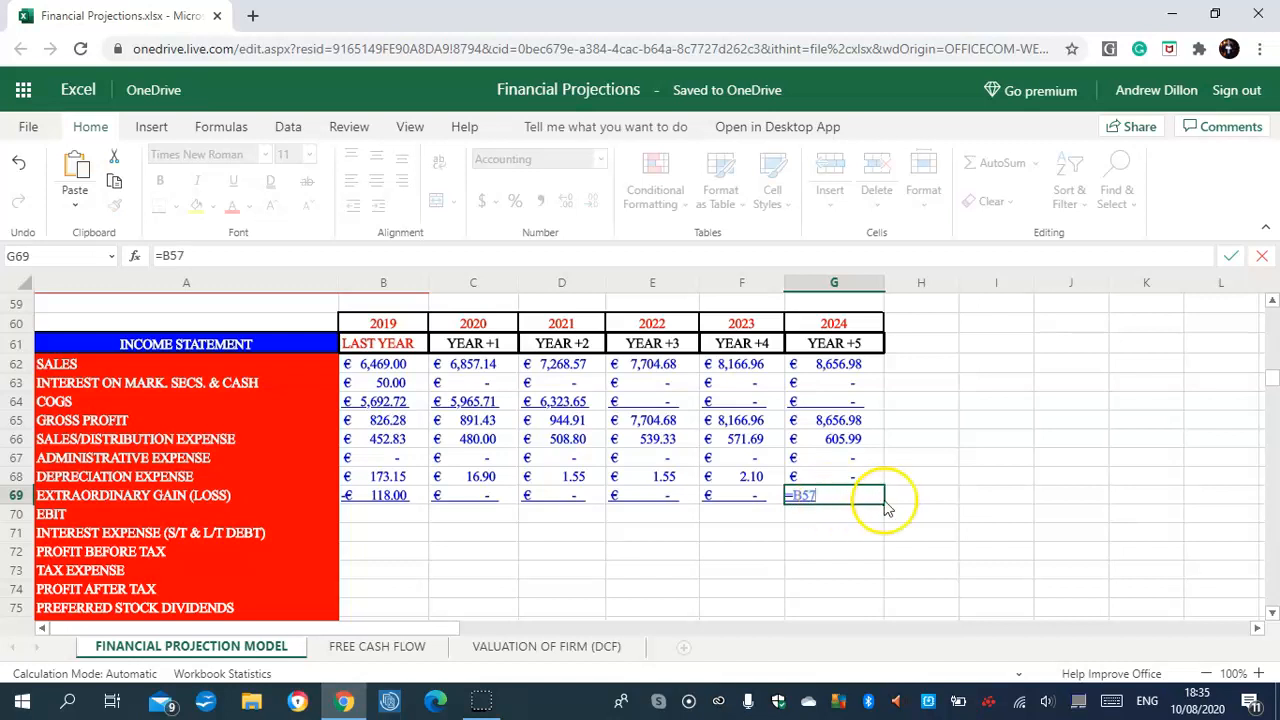
{"action": "scroll", "coordinate": [1274, 305], "scroll_direction": "up", "scroll_amount": 3}
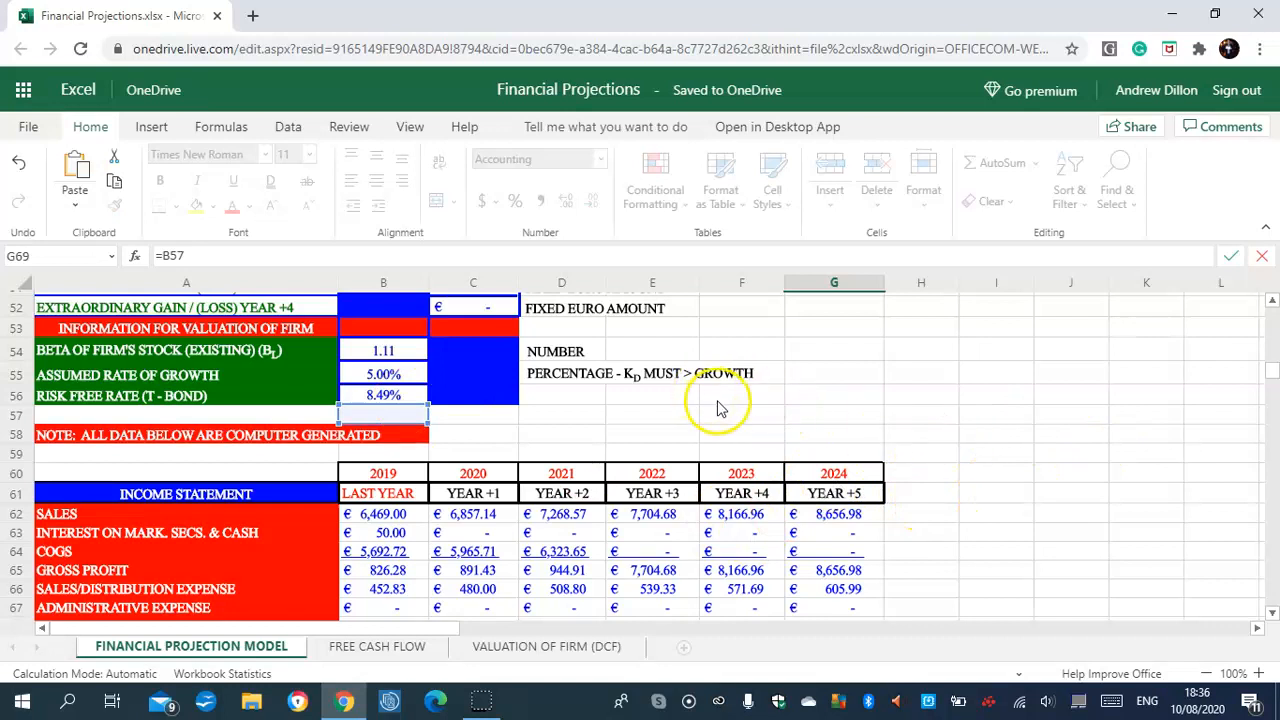
{"action": "left_click", "coordinate": [198, 257]}
{"action": "key", "text": "BackSpace"}
{"action": "type", "text": "6"}
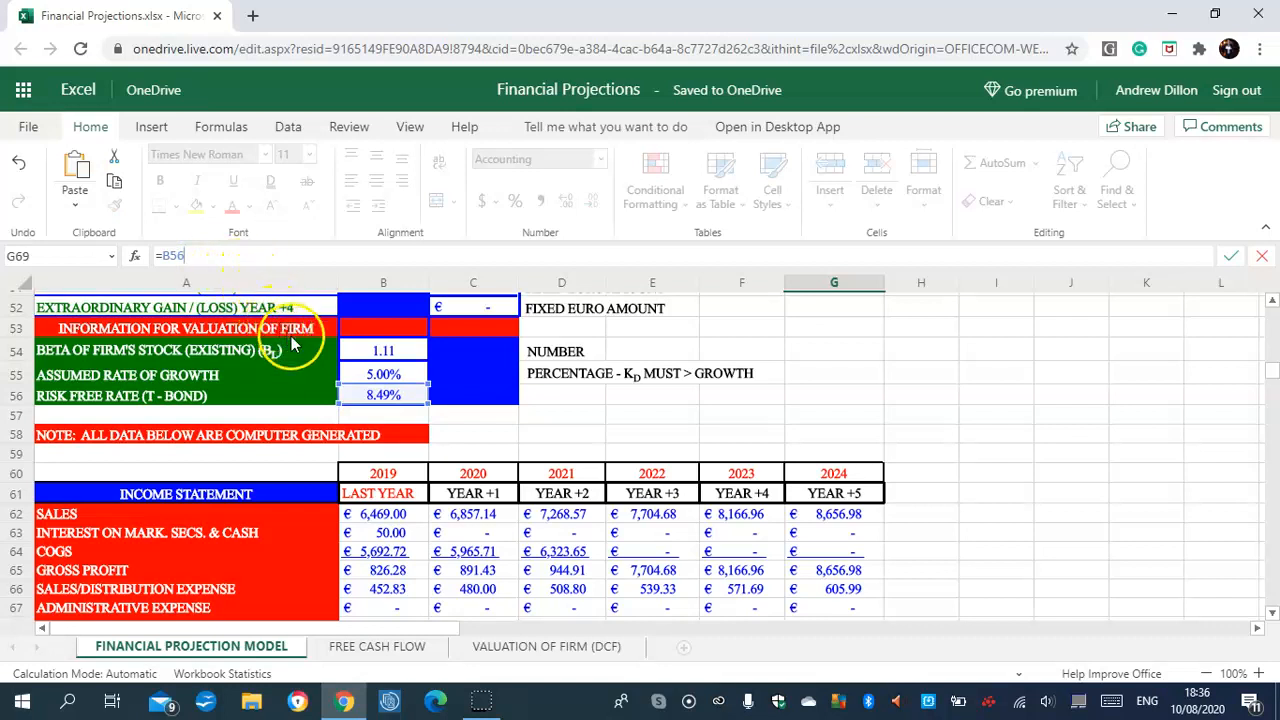
{"action": "key", "text": "Return"}
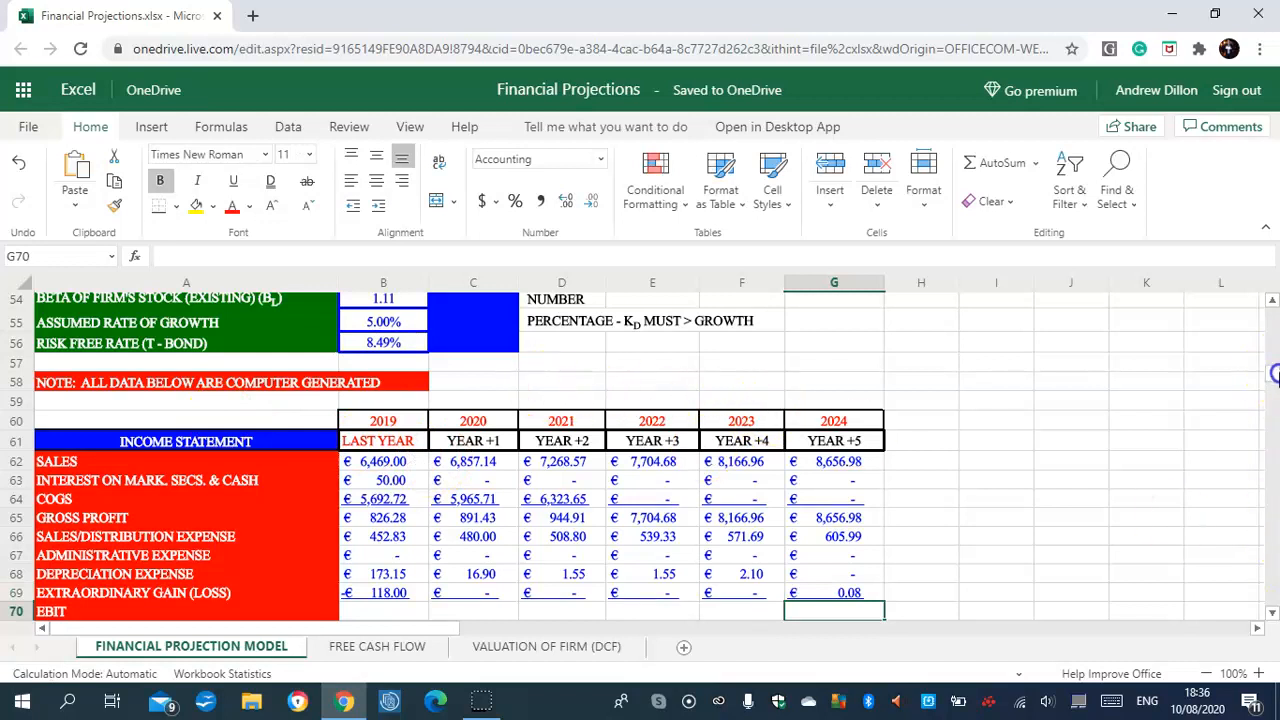
- Enter last year's EBIT formula =B65-(B66+B67+B68+B69) in cell B70
{"action": "scroll", "coordinate": [1275, 380], "scroll_direction": "down", "scroll_amount": 3}
{"action": "scroll", "coordinate": [1275, 380], "scroll_direction": "down", "scroll_amount": 1}
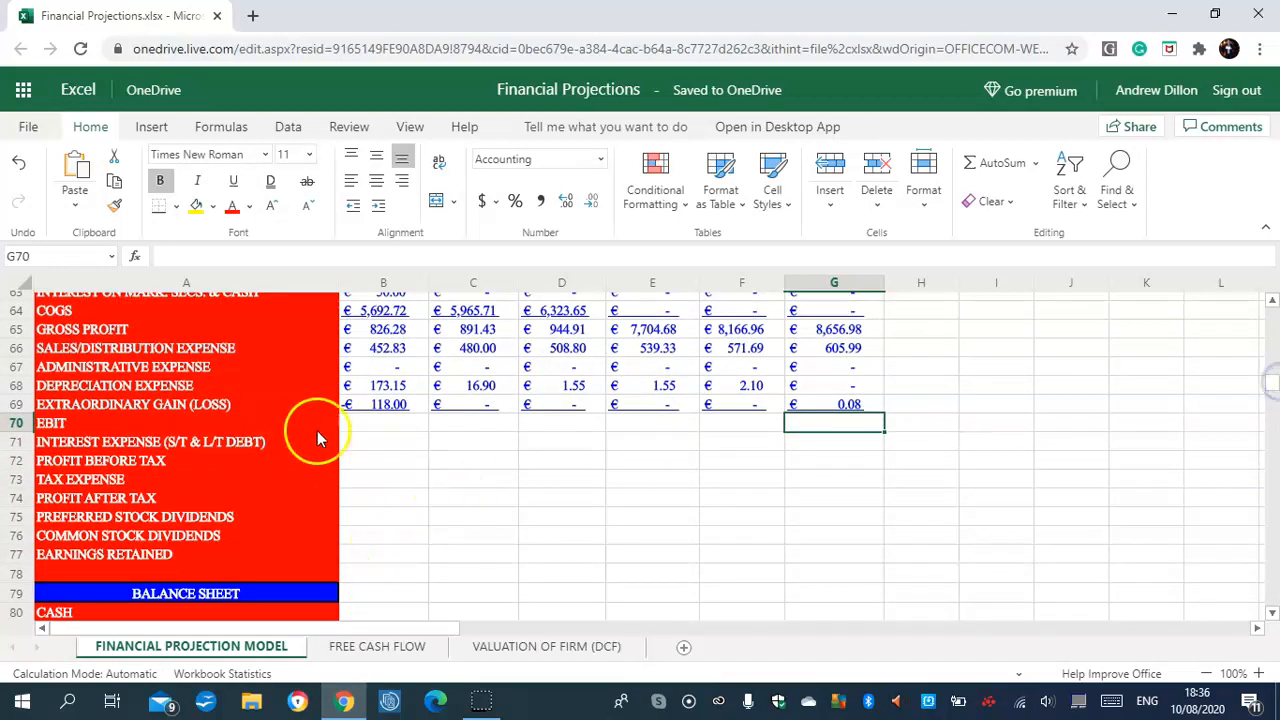
{"action": "left_click", "coordinate": [400, 423]}
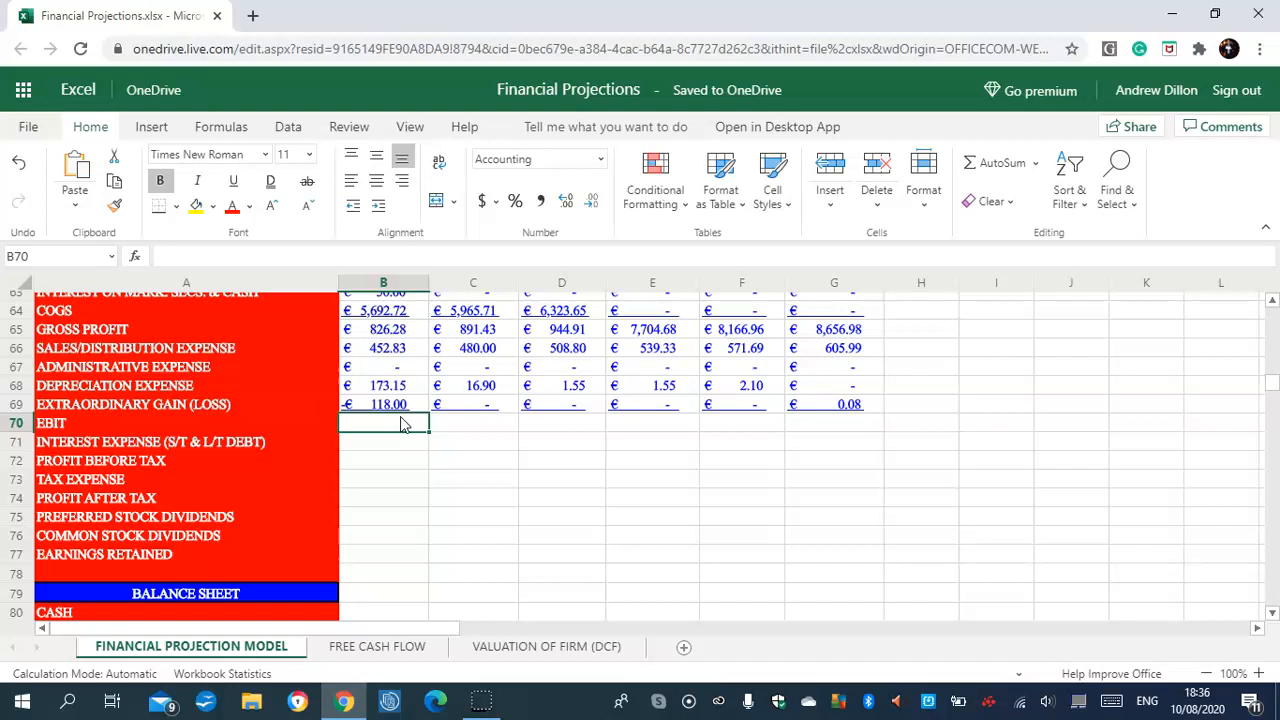
{"action": "type", "text": "=B"}
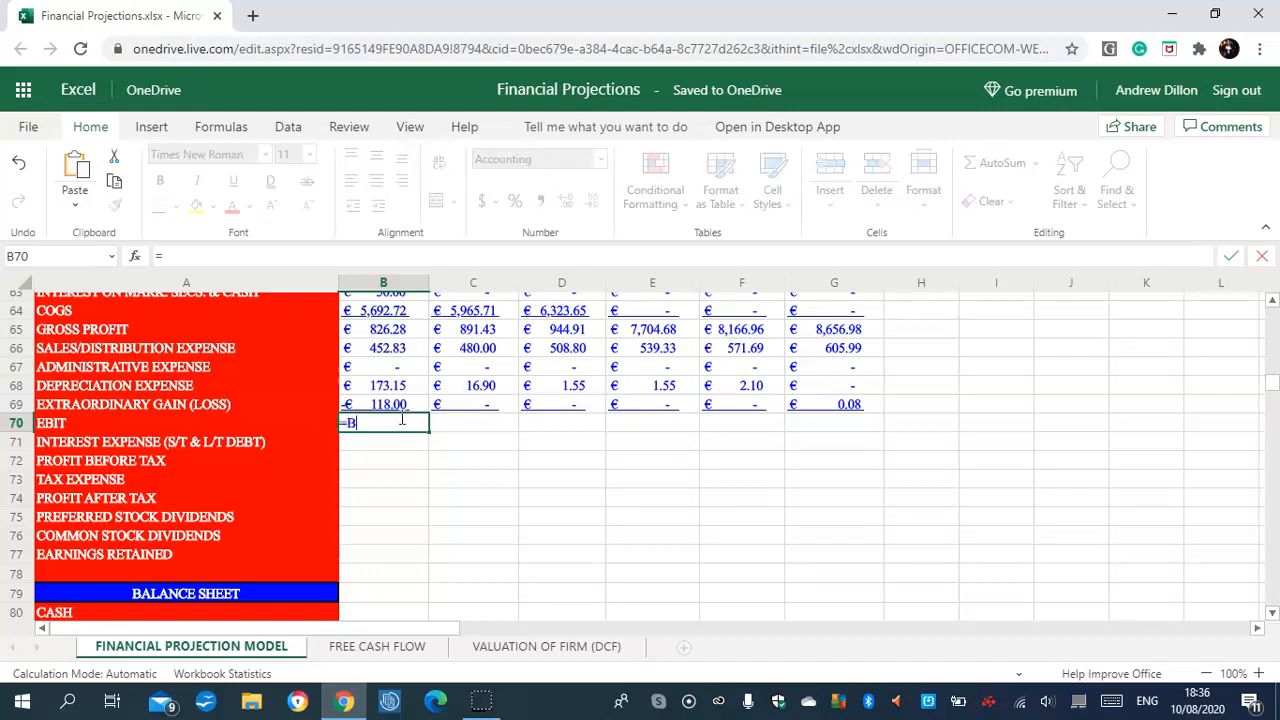
{"action": "type", "text": "65"}
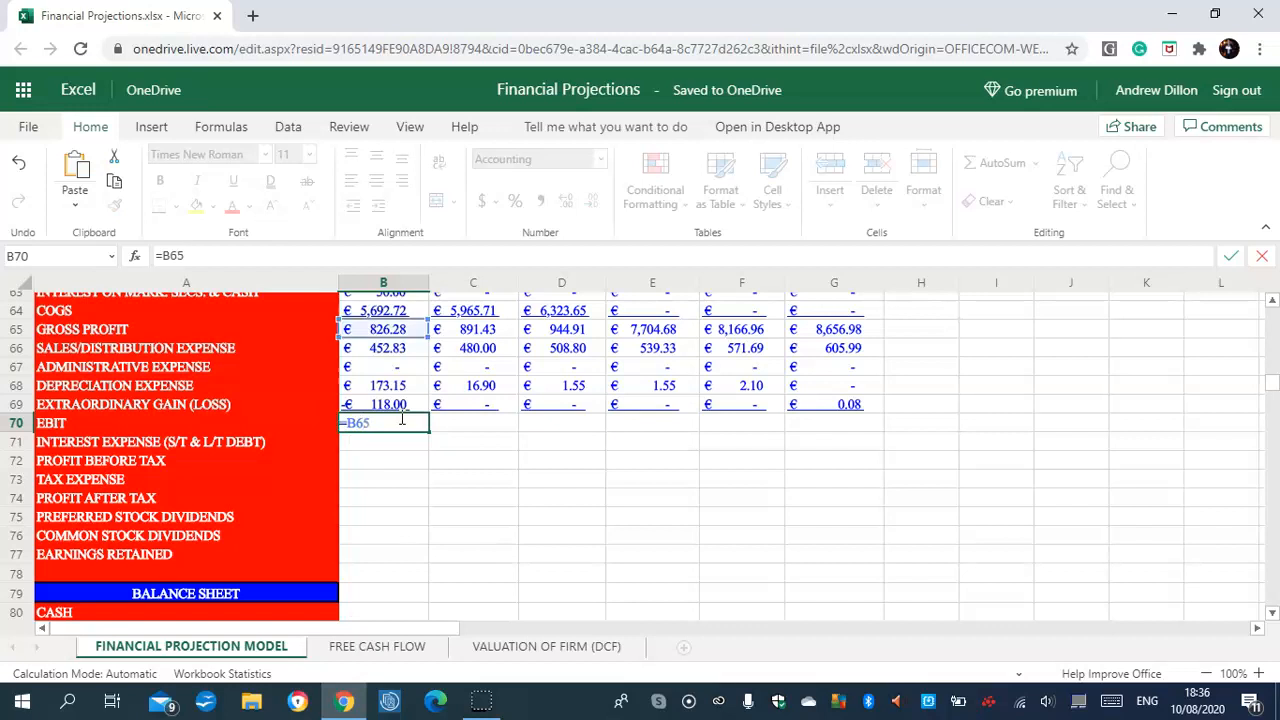
{"action": "type", "text": "-(B66"}
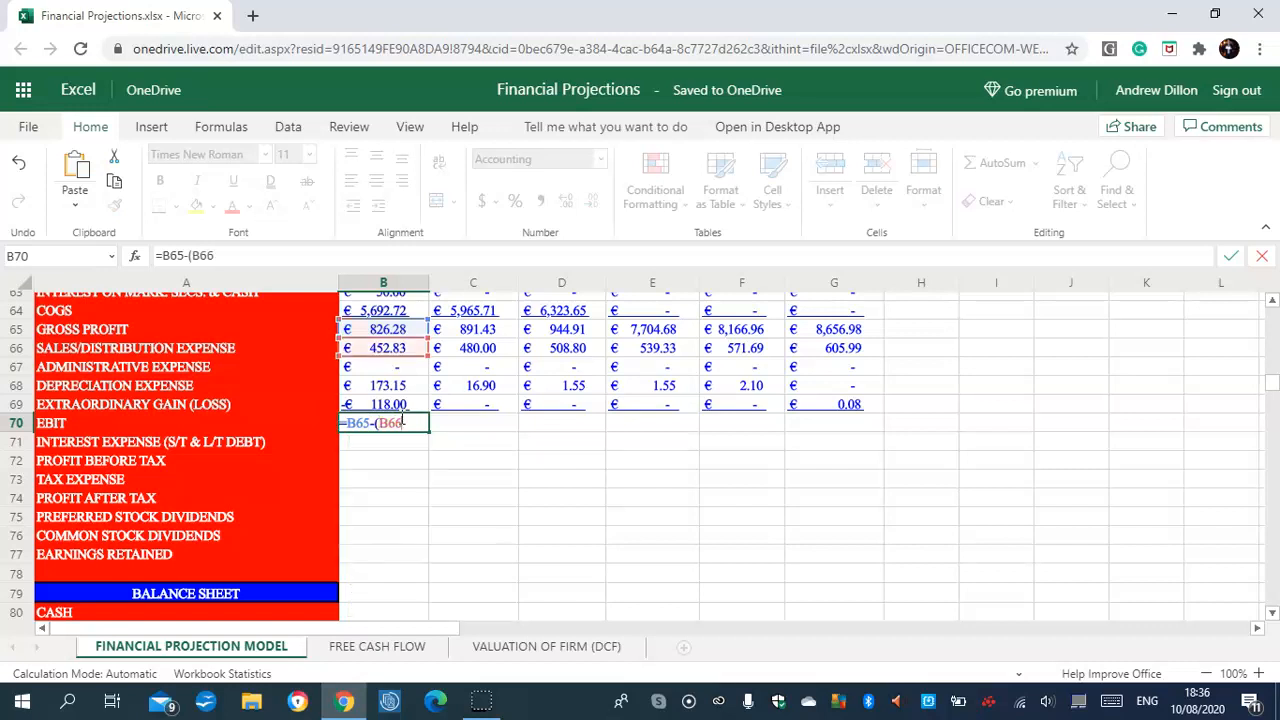
{"action": "type", "text": "+B"}
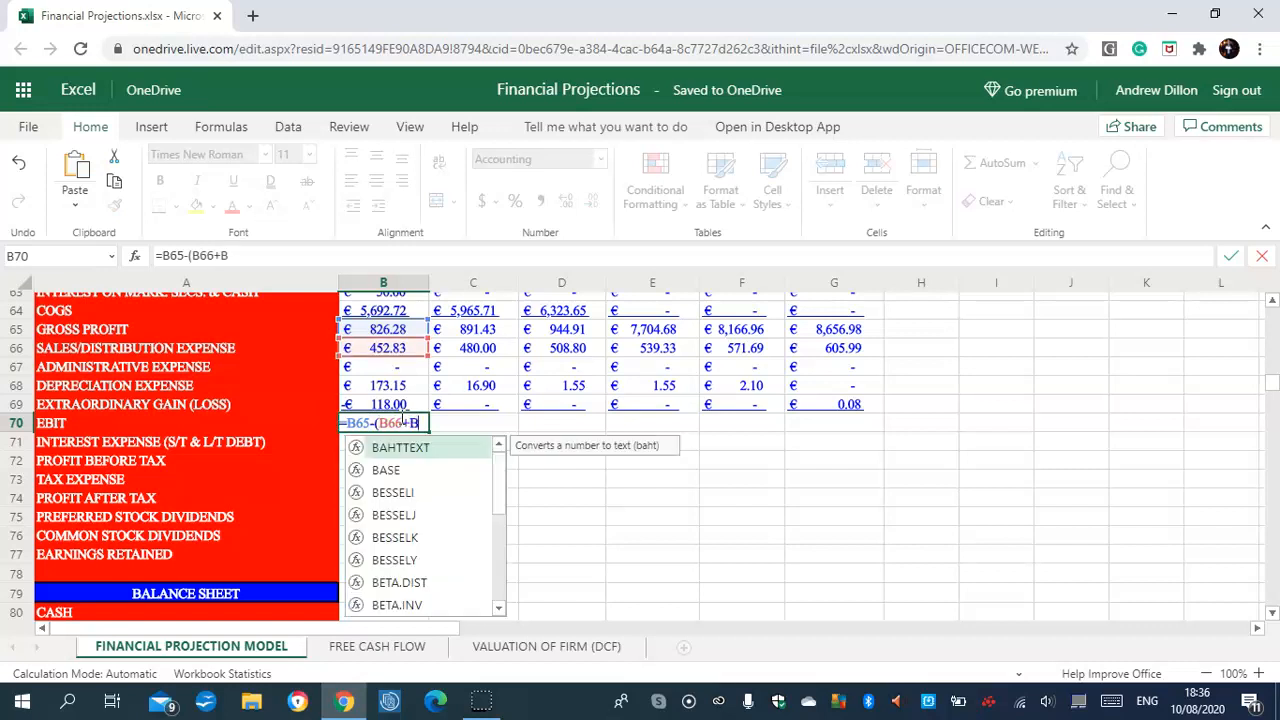
{"action": "type", "text": "67+"}
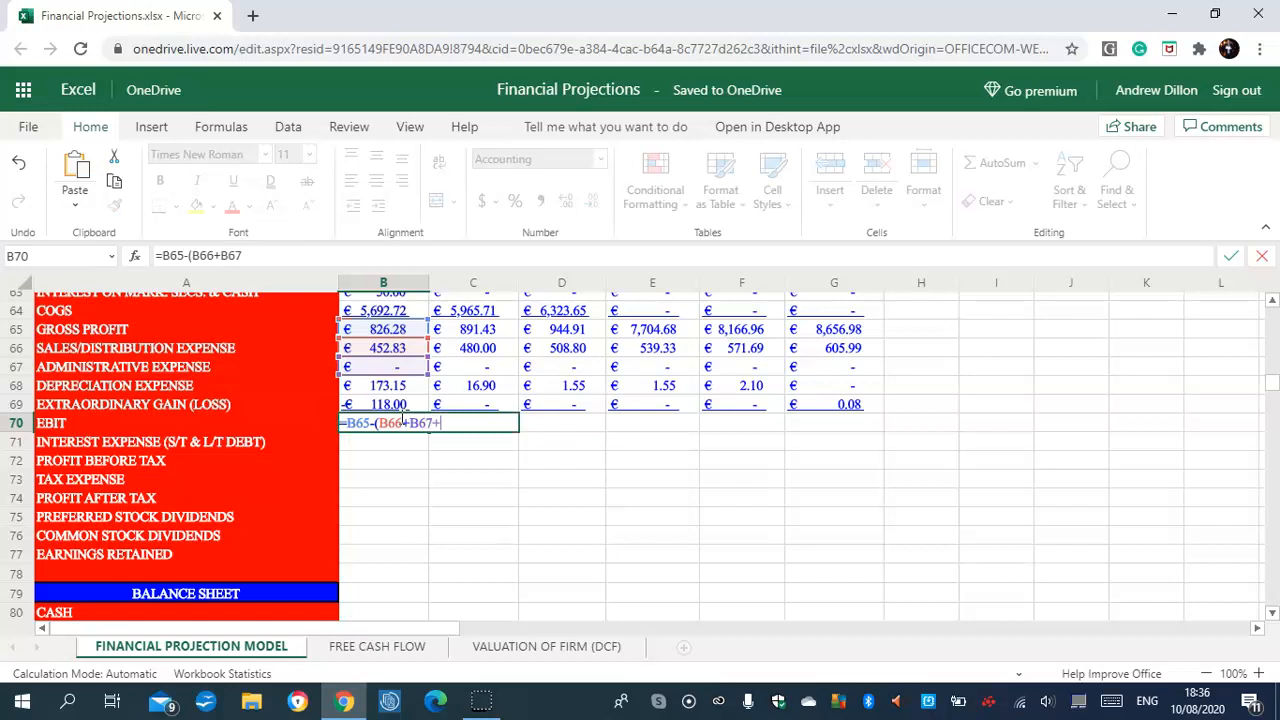
{"action": "type", "text": "B68+B69)"}
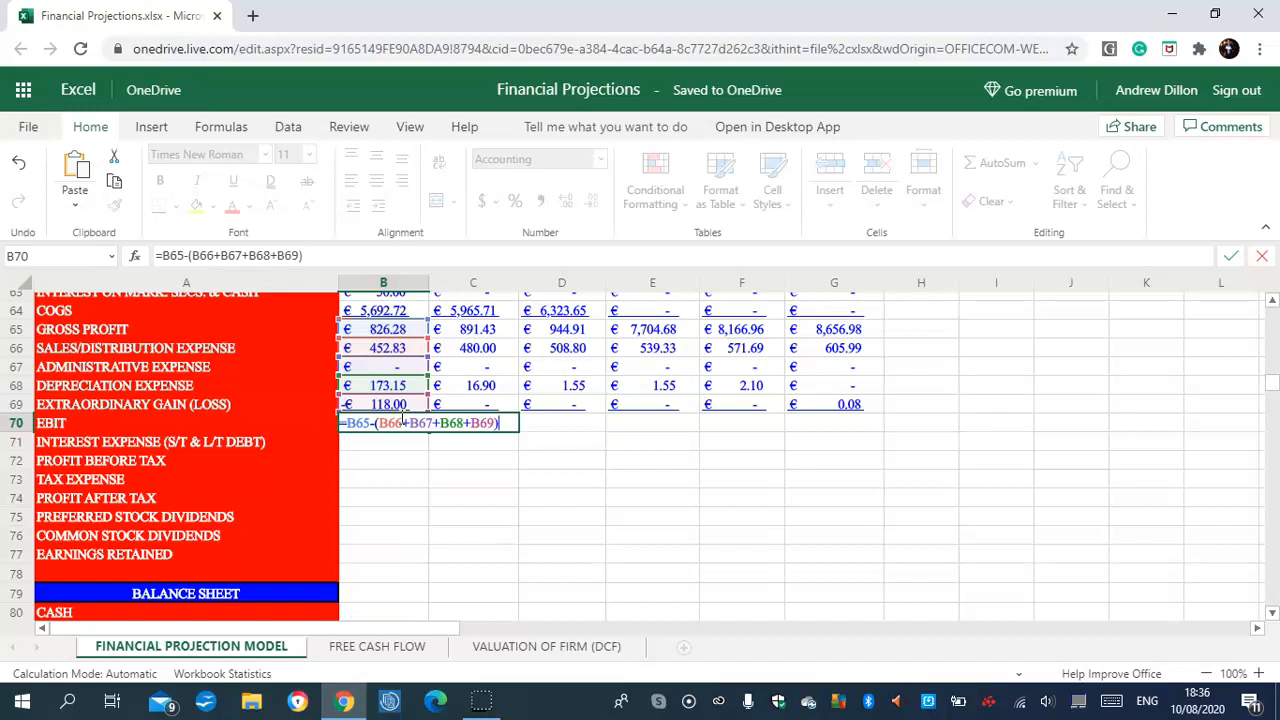
{"action": "key", "text": "Return"}
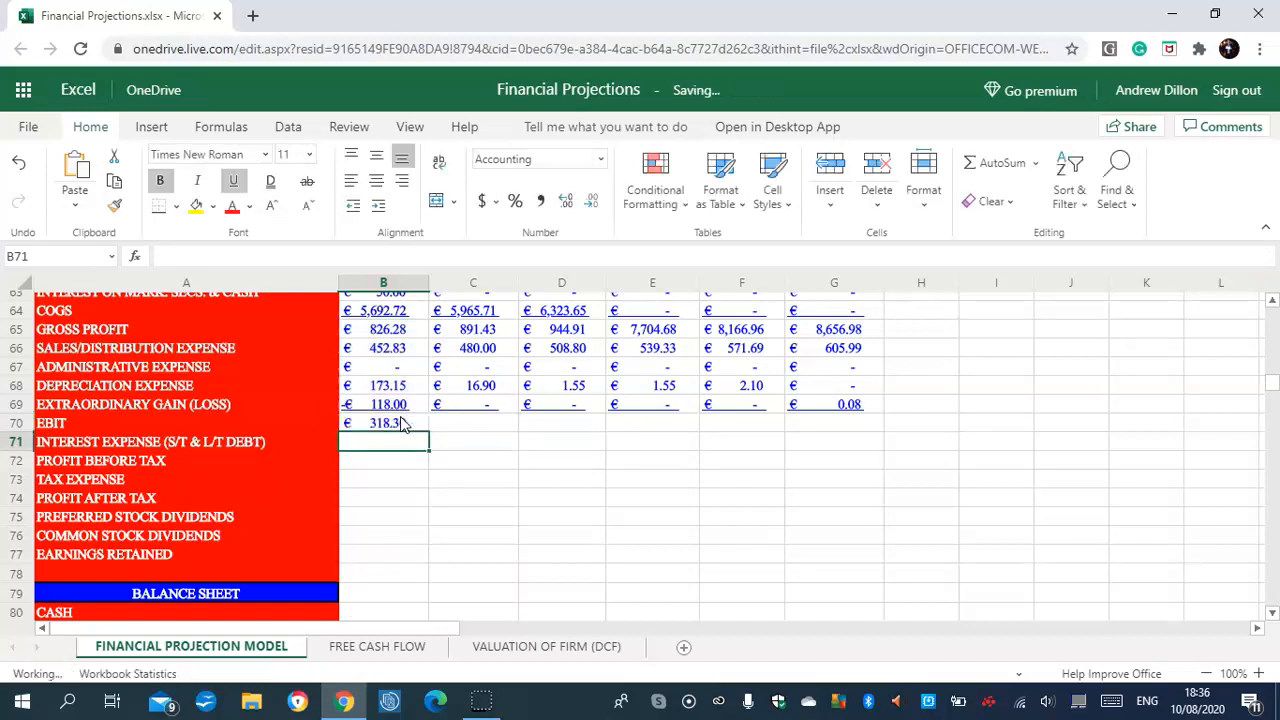
- Fill the EBIT formula from B70 across to G70 and check the copied formulas for 2020 and 2024
{"action": "left_click", "coordinate": [400, 423]}
{"action": "left_click_drag", "start_coordinate": [400, 423], "coordinate": [837, 428]}
{"action": "key", "text": "ctrl+r"}
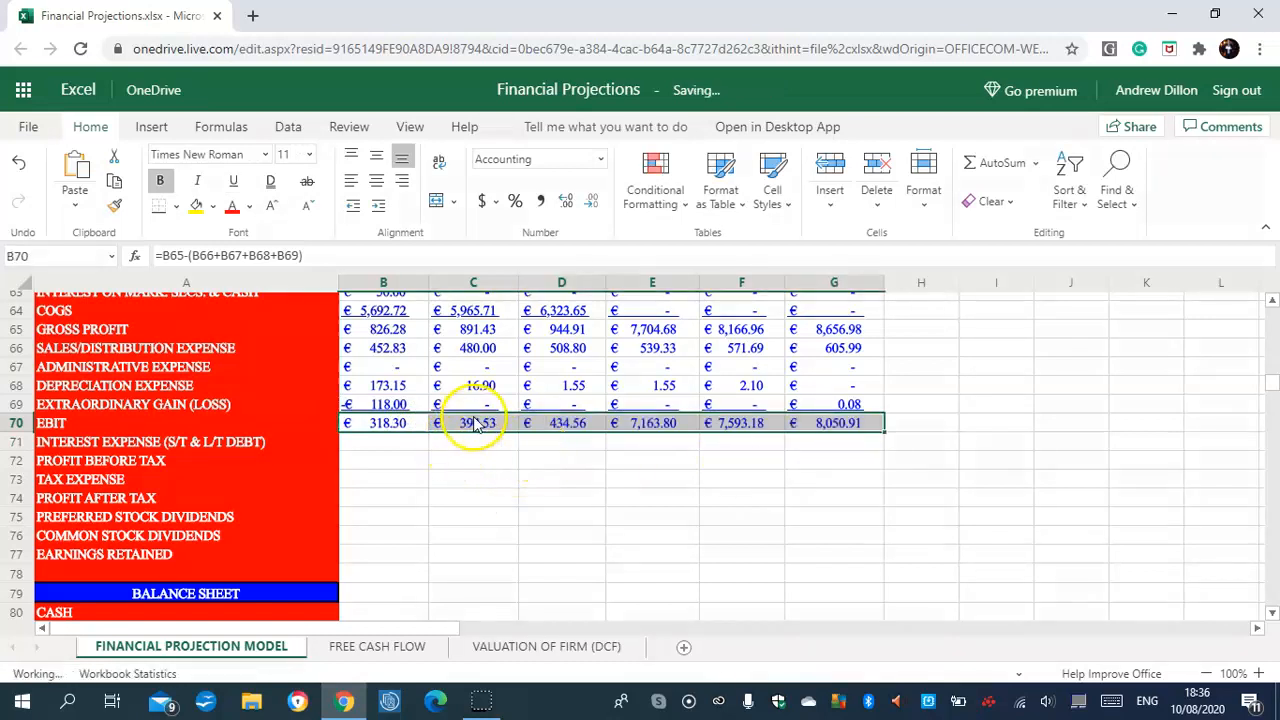
{"action": "left_click", "coordinate": [480, 423]}
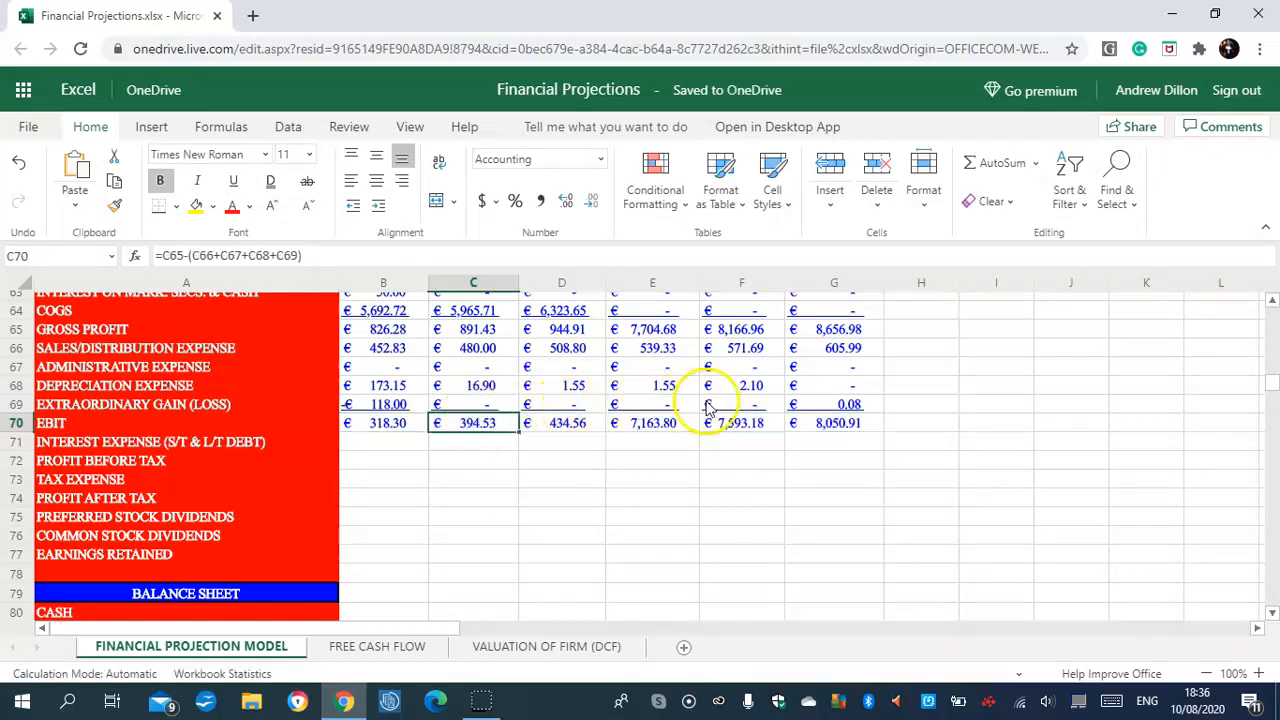
{"action": "left_click", "coordinate": [826, 426]}
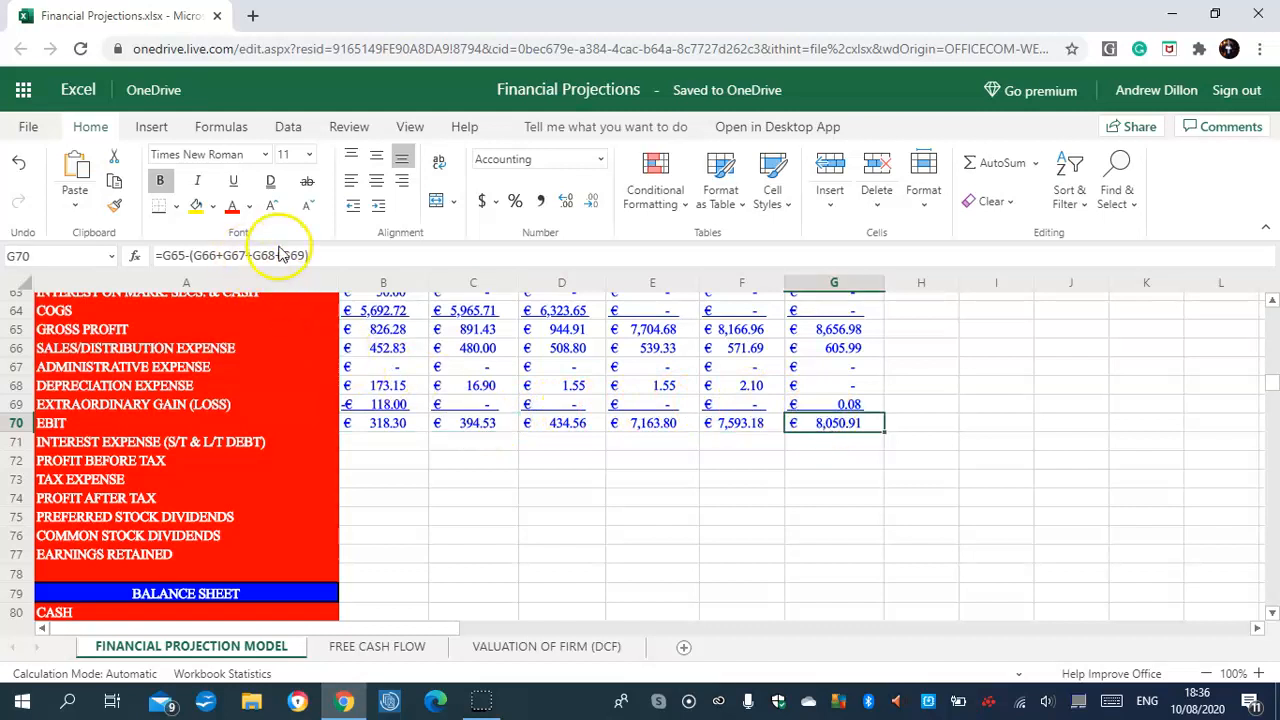
- Enter last year's interest expense formula =$B$11 in cell B71
{"action": "left_click", "coordinate": [403, 444]}
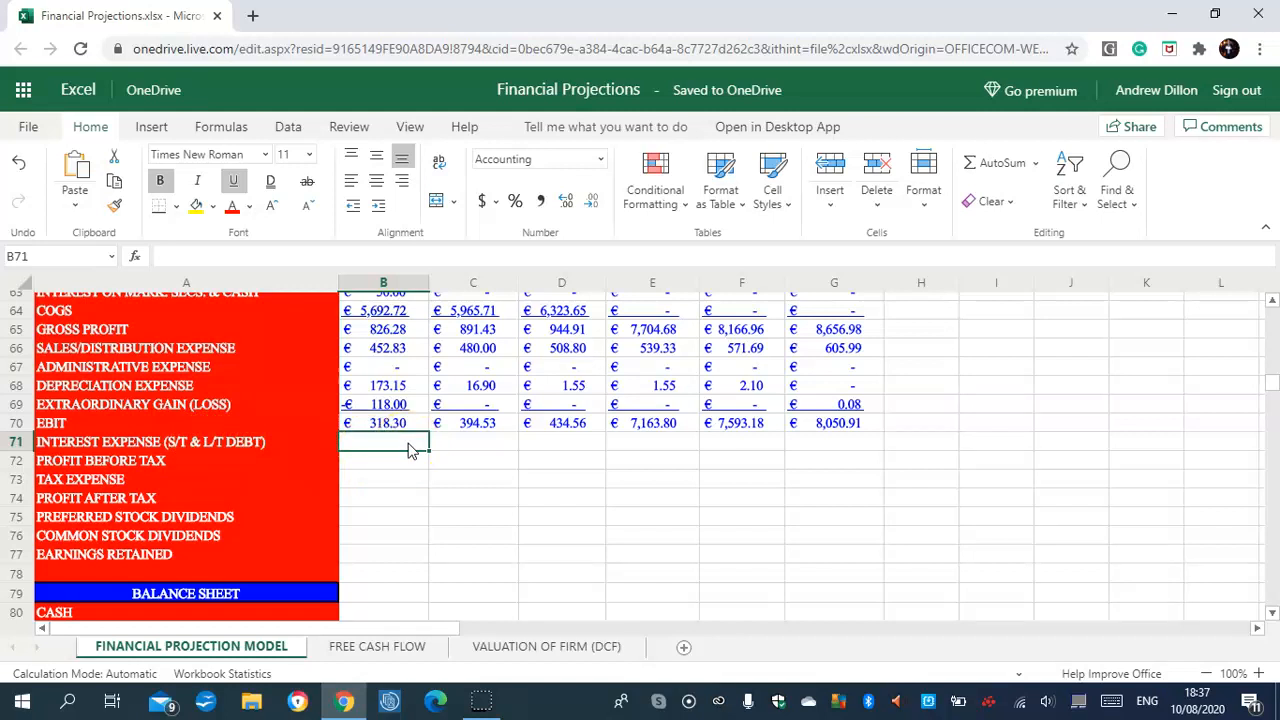
{"action": "type", "text": "="}
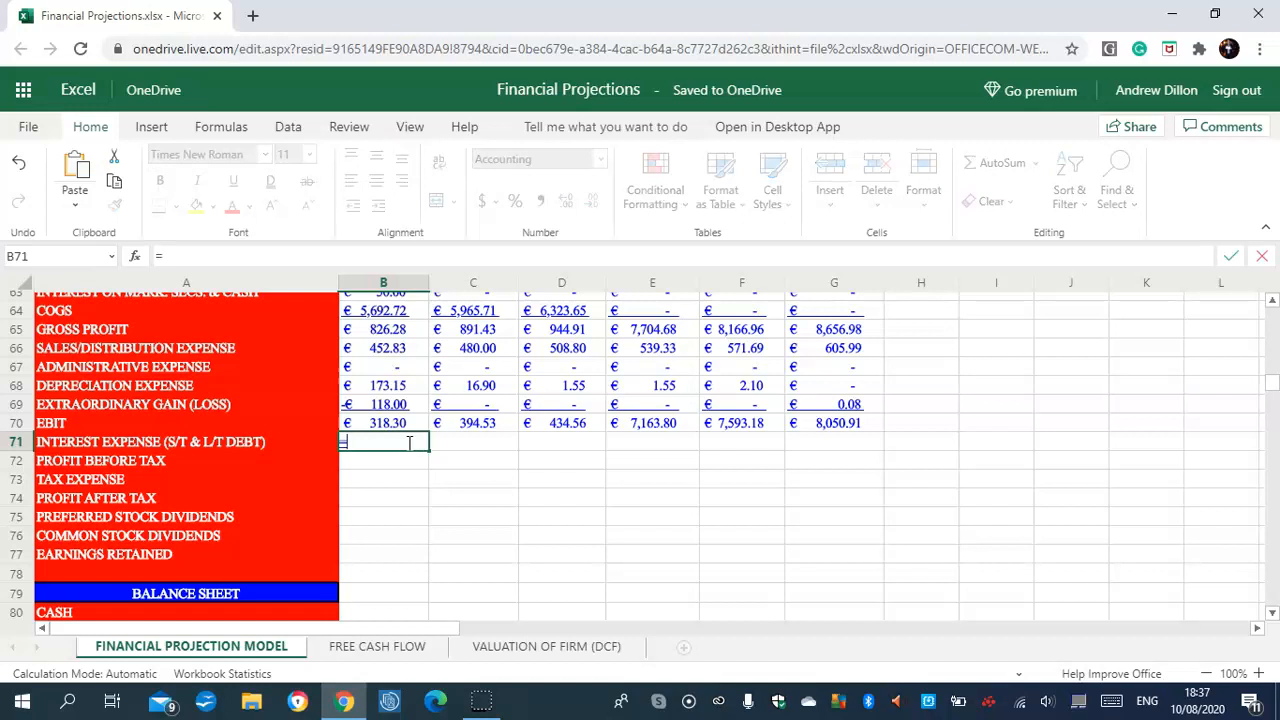
{"action": "type", "text": "$B$11"}
{"action": "key", "text": "Return"}
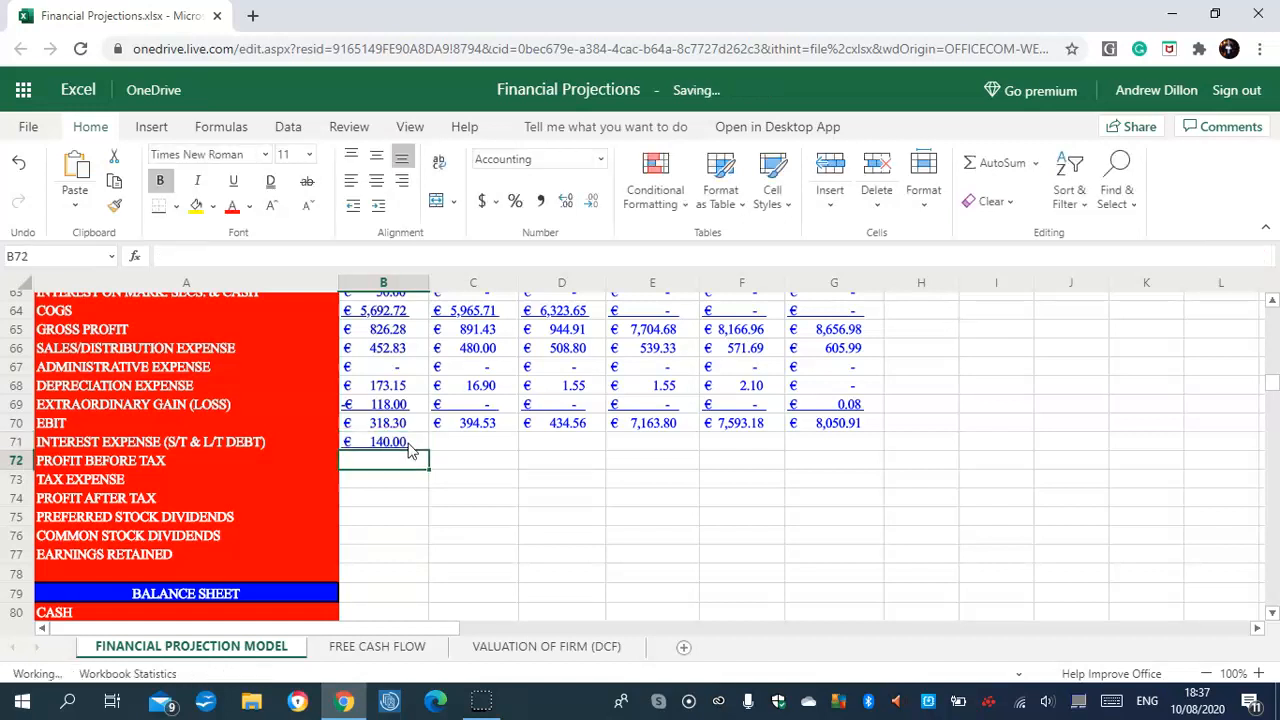
- Enter =$C$12 as the 2020 interest expense in cell C71
{"action": "left_click", "coordinate": [470, 446]}
{"action": "type", "text": "="}
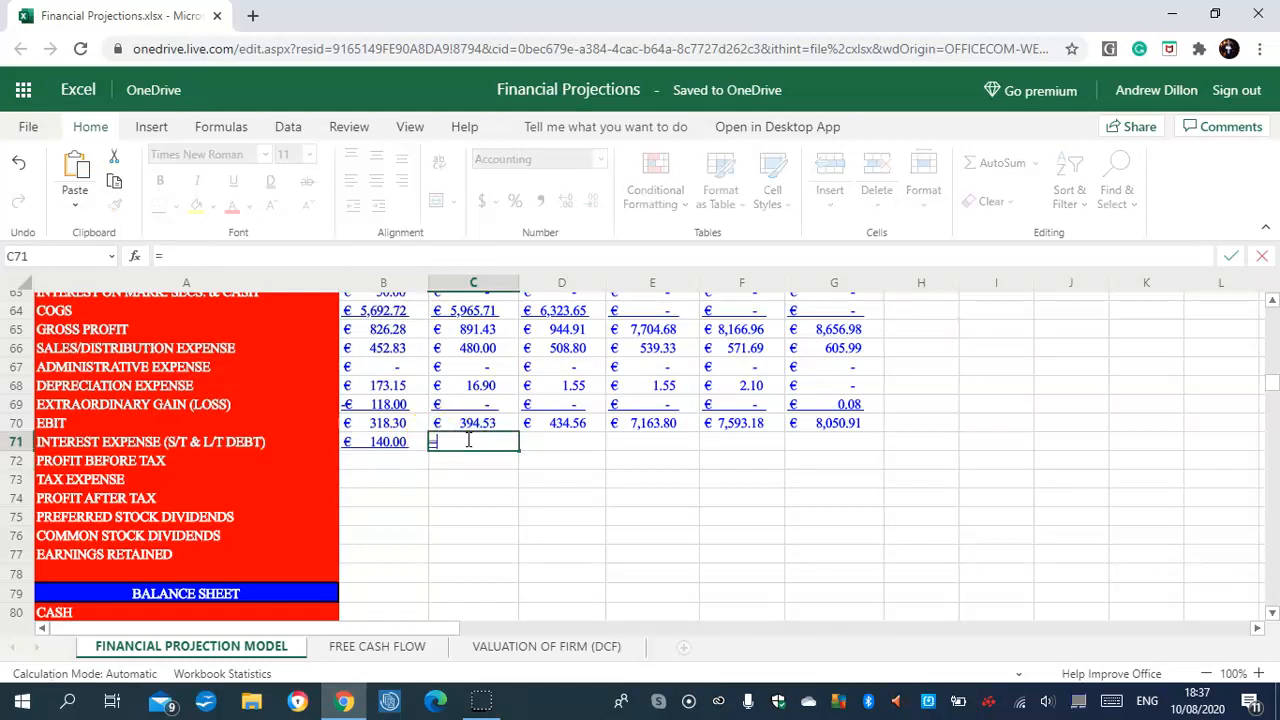
{"action": "type", "text": "$C$12"}
{"action": "key", "text": "Return"}
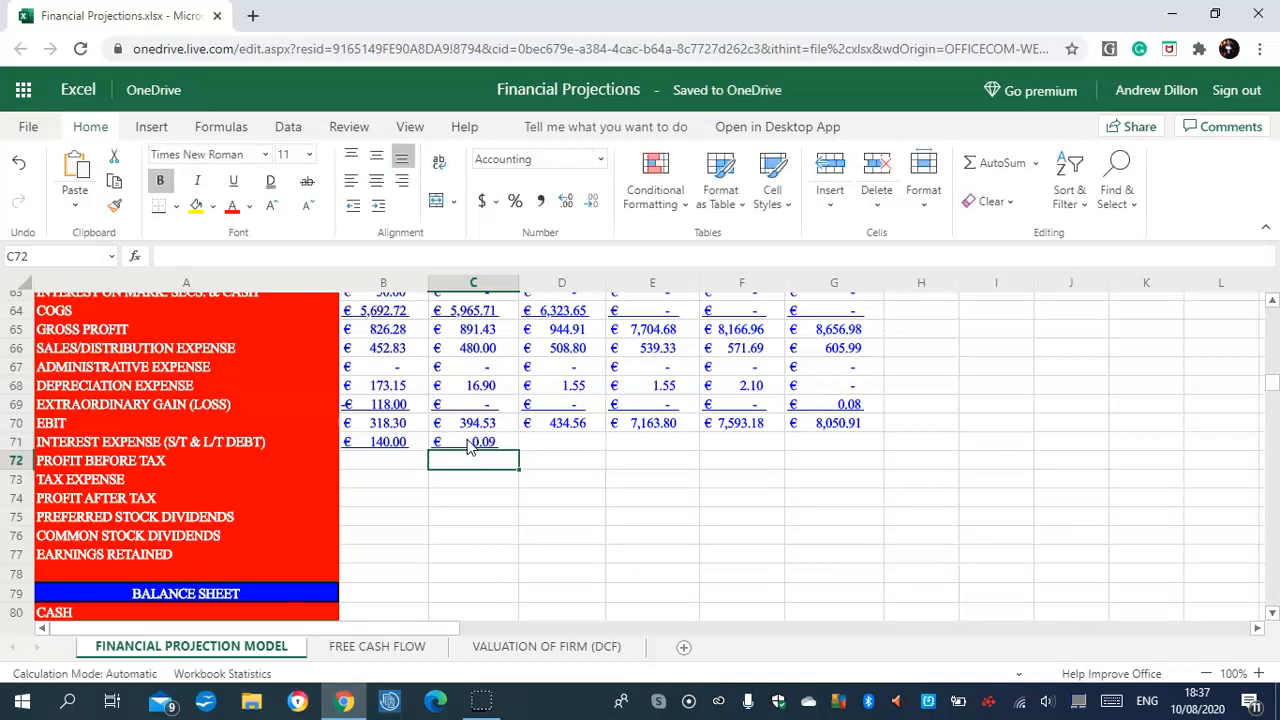
- Change the 2020 interest expense formula in C71 to =$C$12*(C92+C93+C95) and fill it across to G71
{"action": "left_click", "coordinate": [468, 445]}
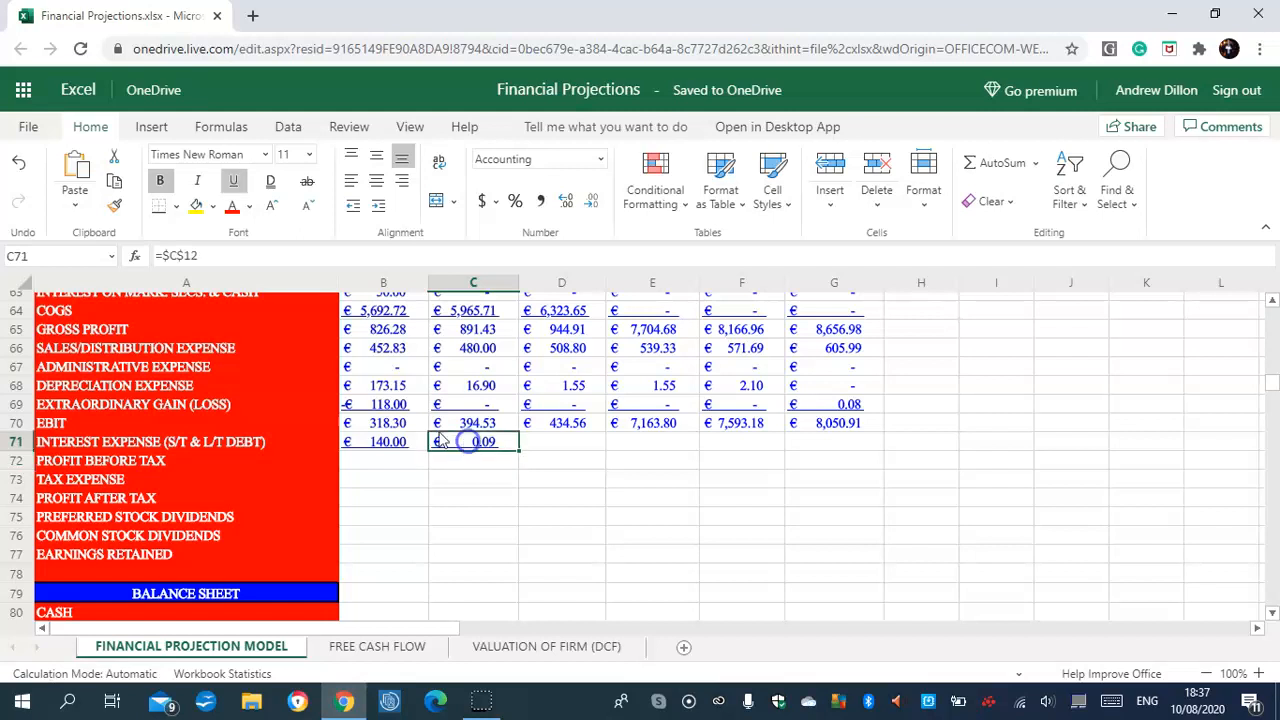
{"action": "left_click", "coordinate": [232, 256]}
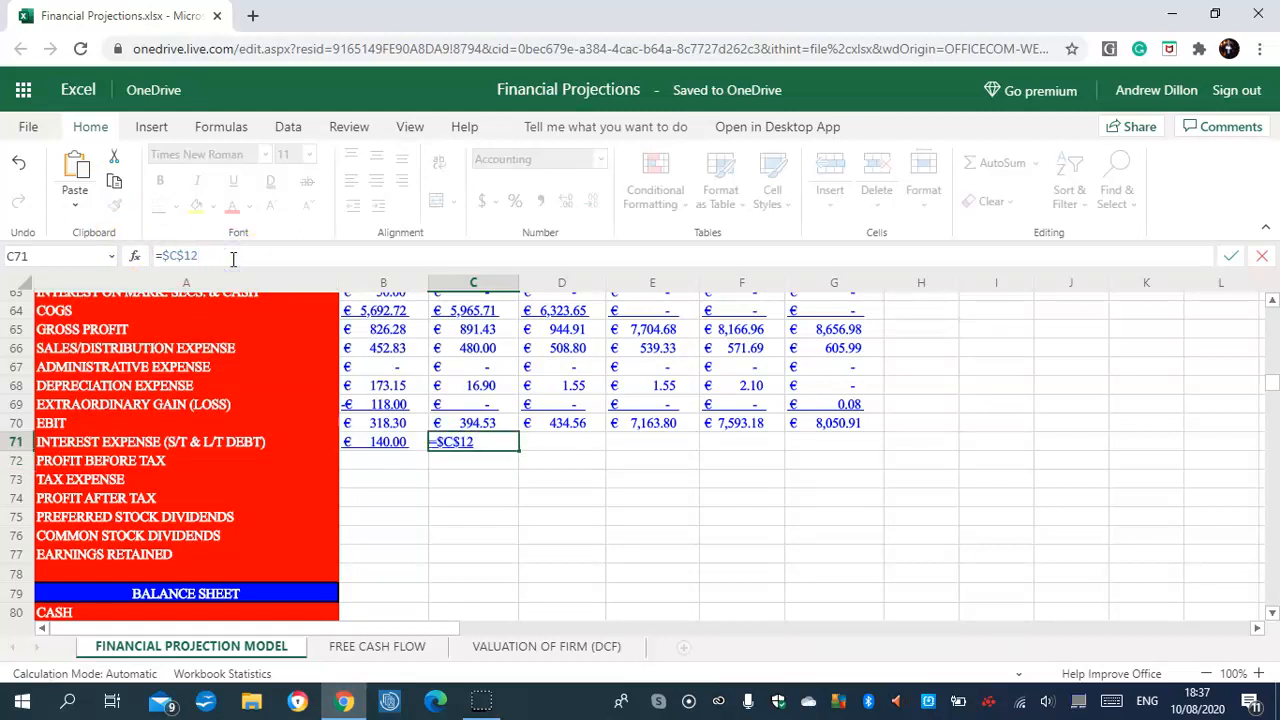
{"action": "type", "text": "*"}
{"action": "type", "text": "(C92+C"}
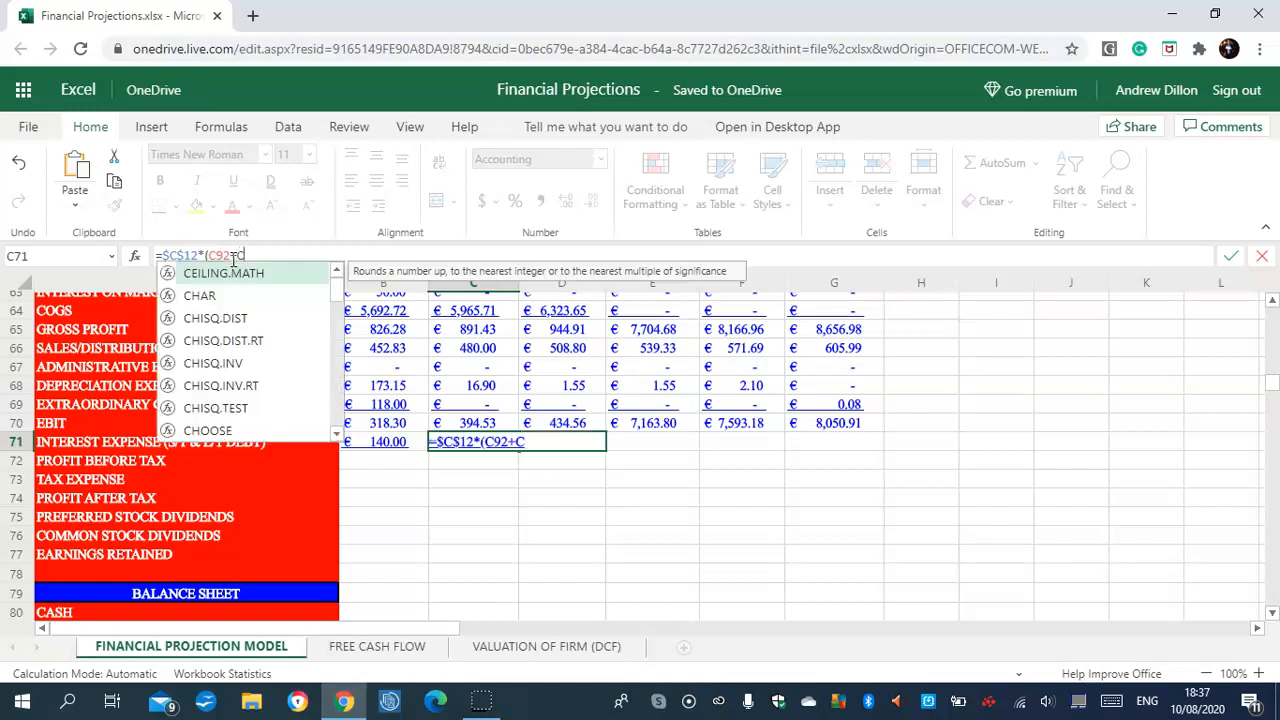
{"action": "type", "text": "93+"}
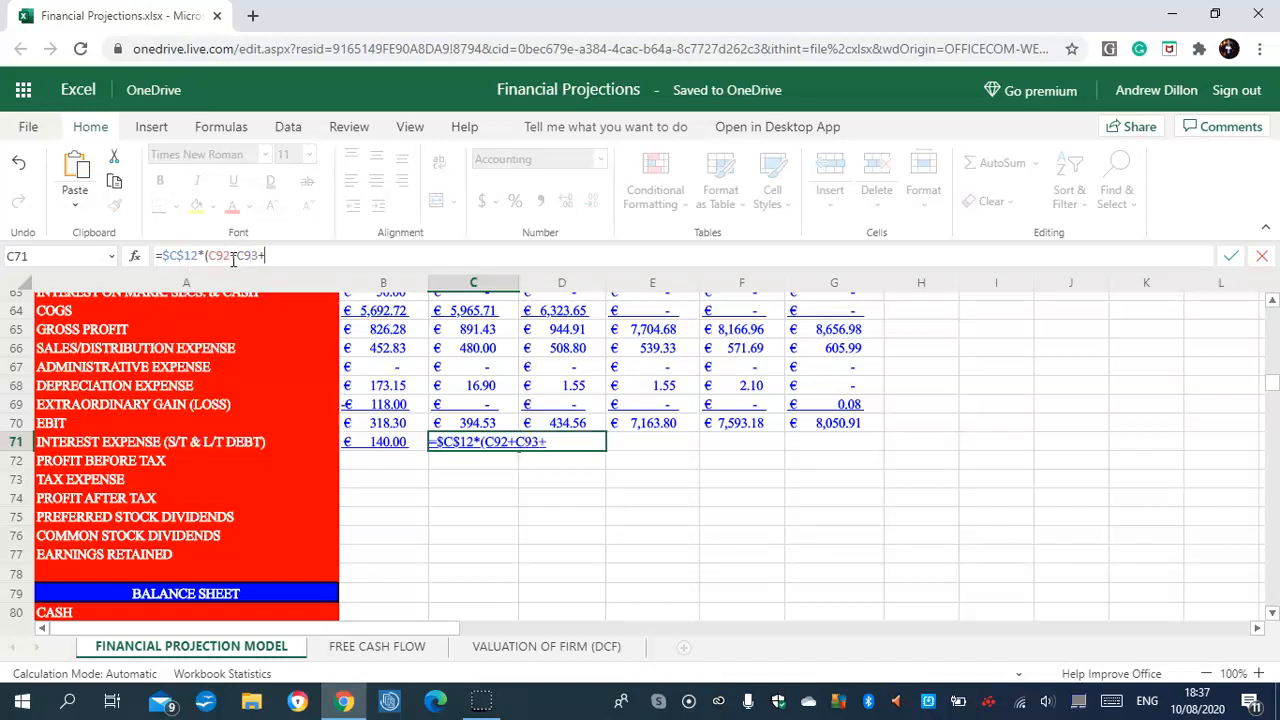
{"action": "type", "text": "C"}
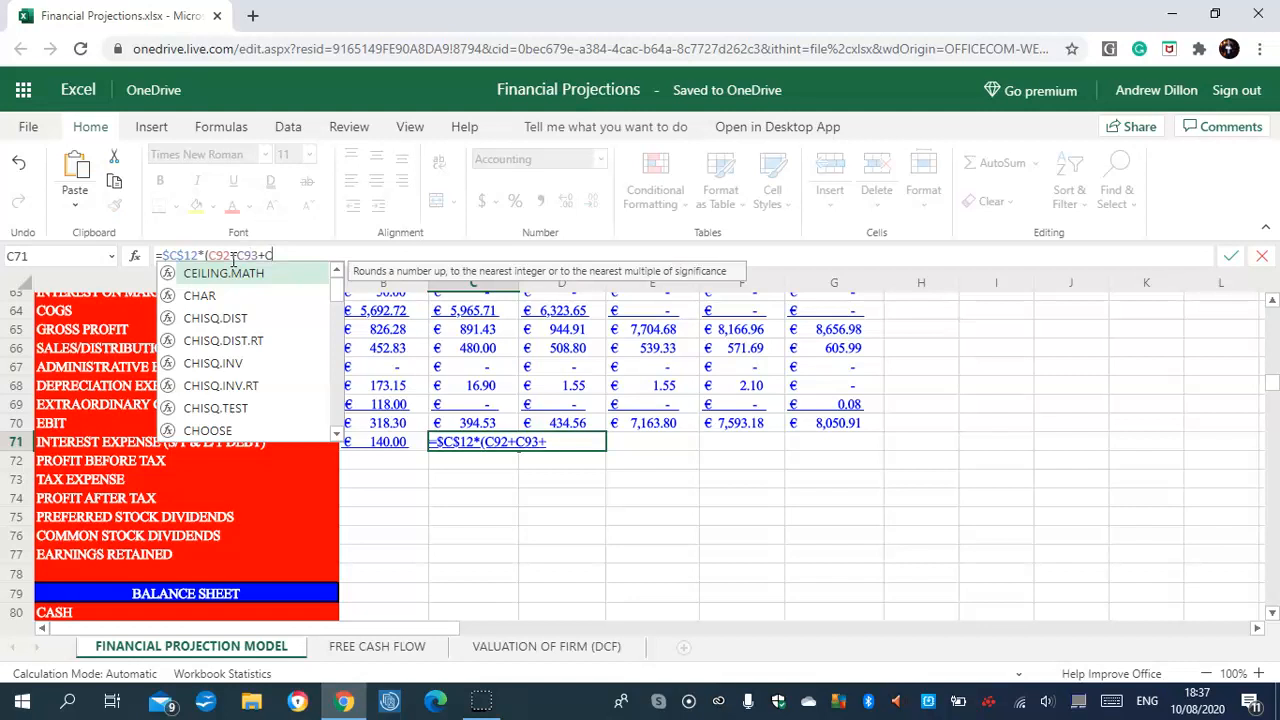
{"action": "type", "text": "95)"}
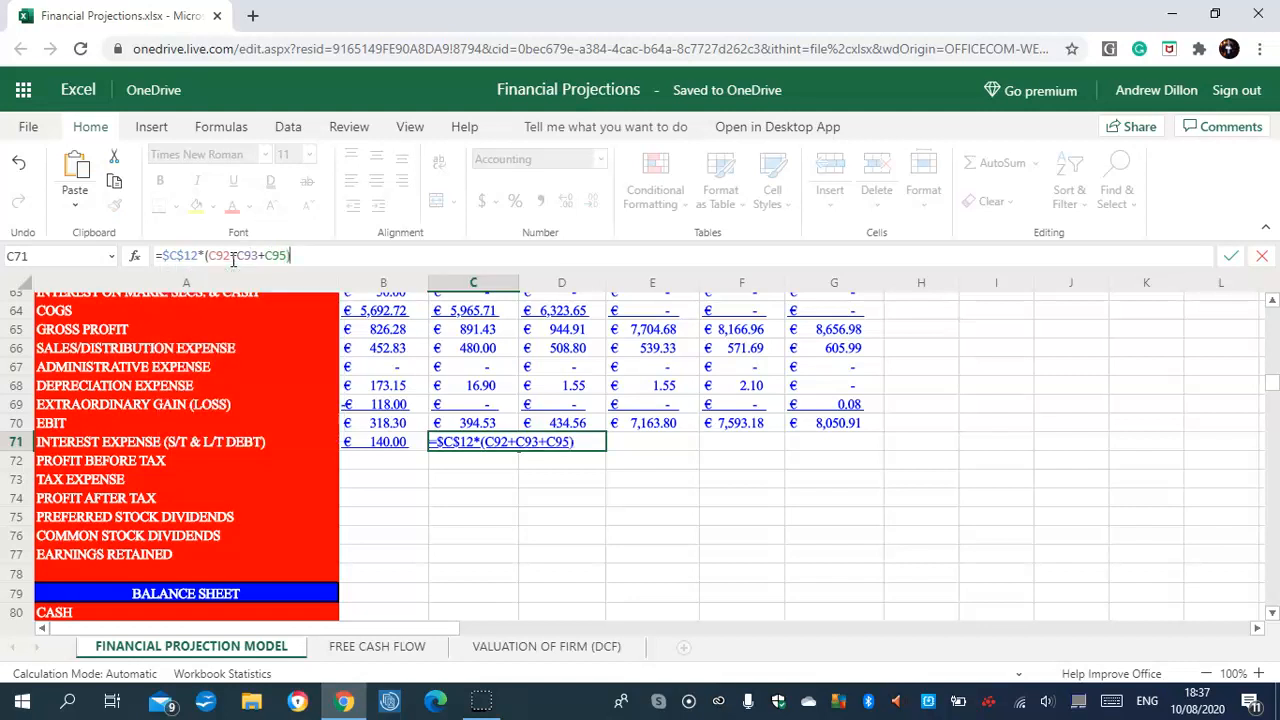
{"action": "key", "text": "Return"}
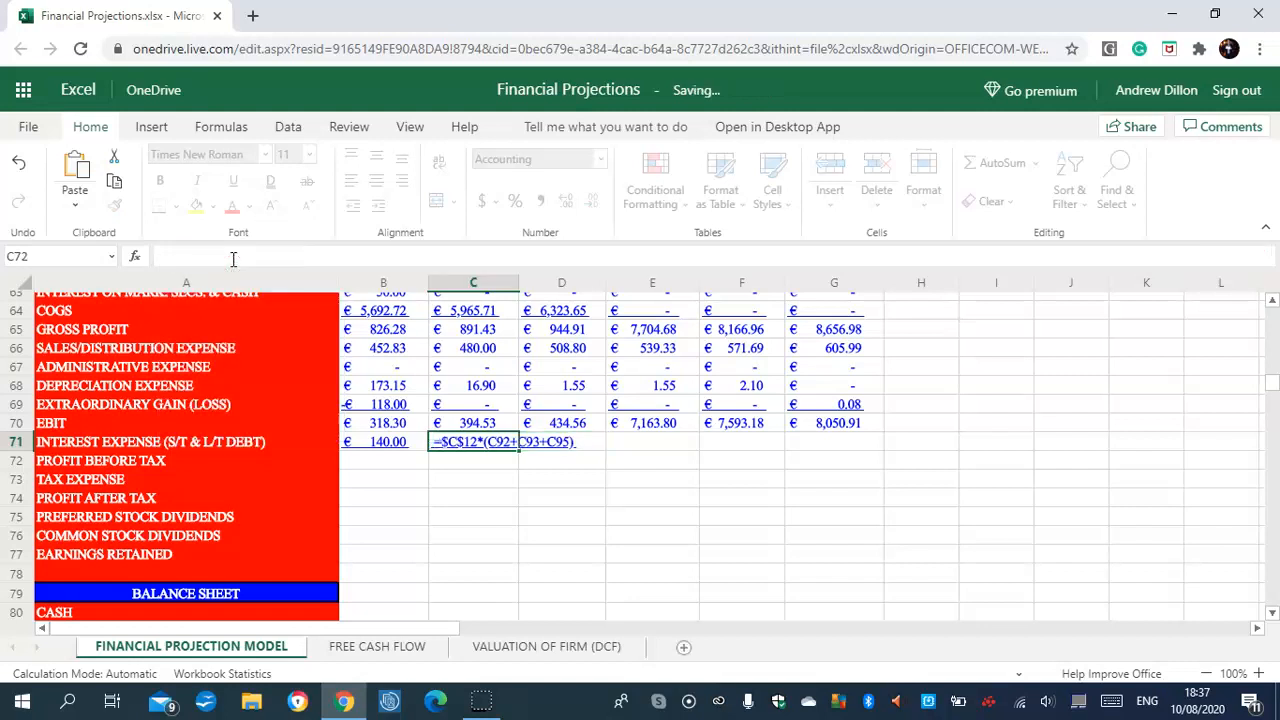
{"action": "left_click", "coordinate": [493, 443]}
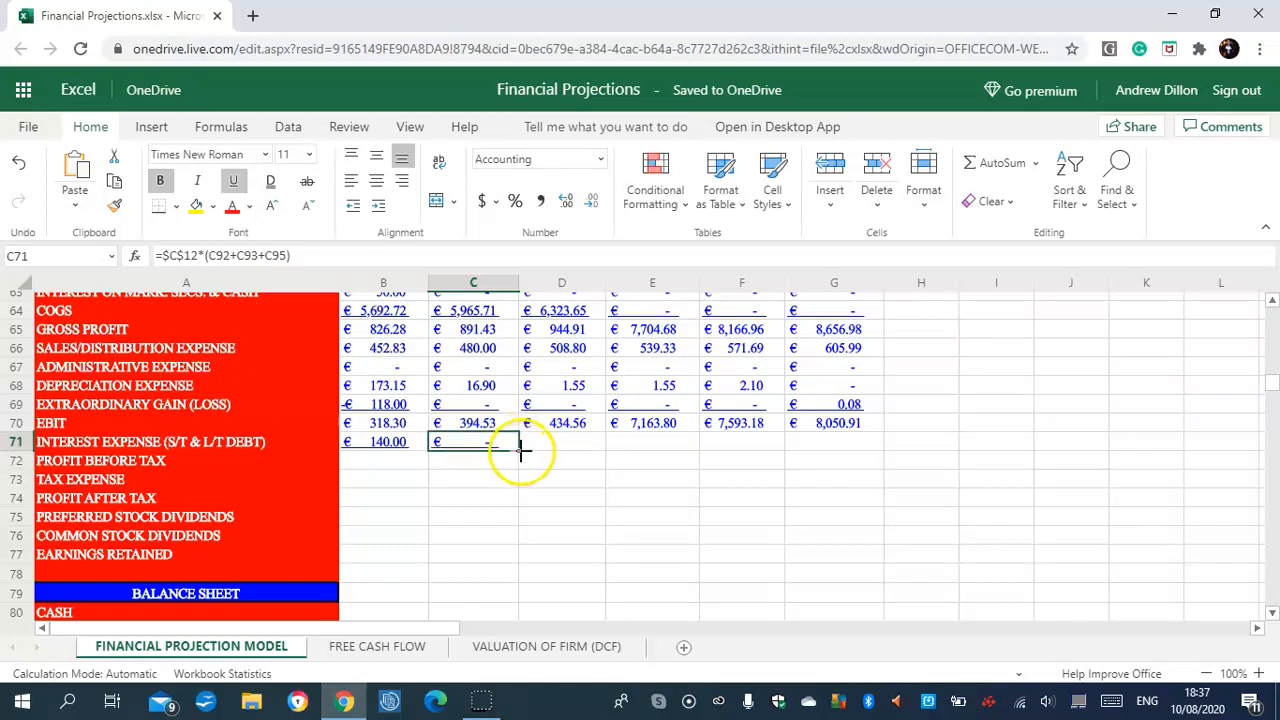
{"action": "left_click_drag", "start_coordinate": [520, 450], "coordinate": [818, 450]}
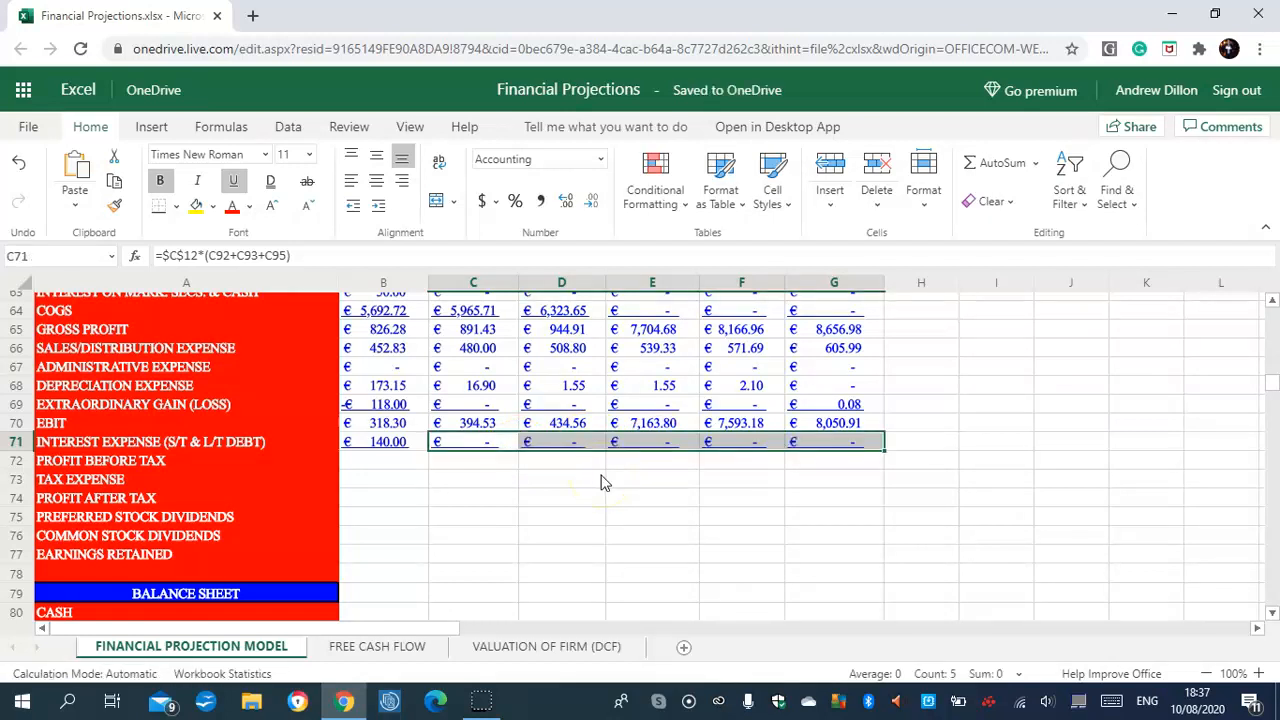
- Enter last year's profit before tax formula =B65-(B66+B67+B68+B69+B71) in cell B72
{"action": "left_click", "coordinate": [404, 463]}
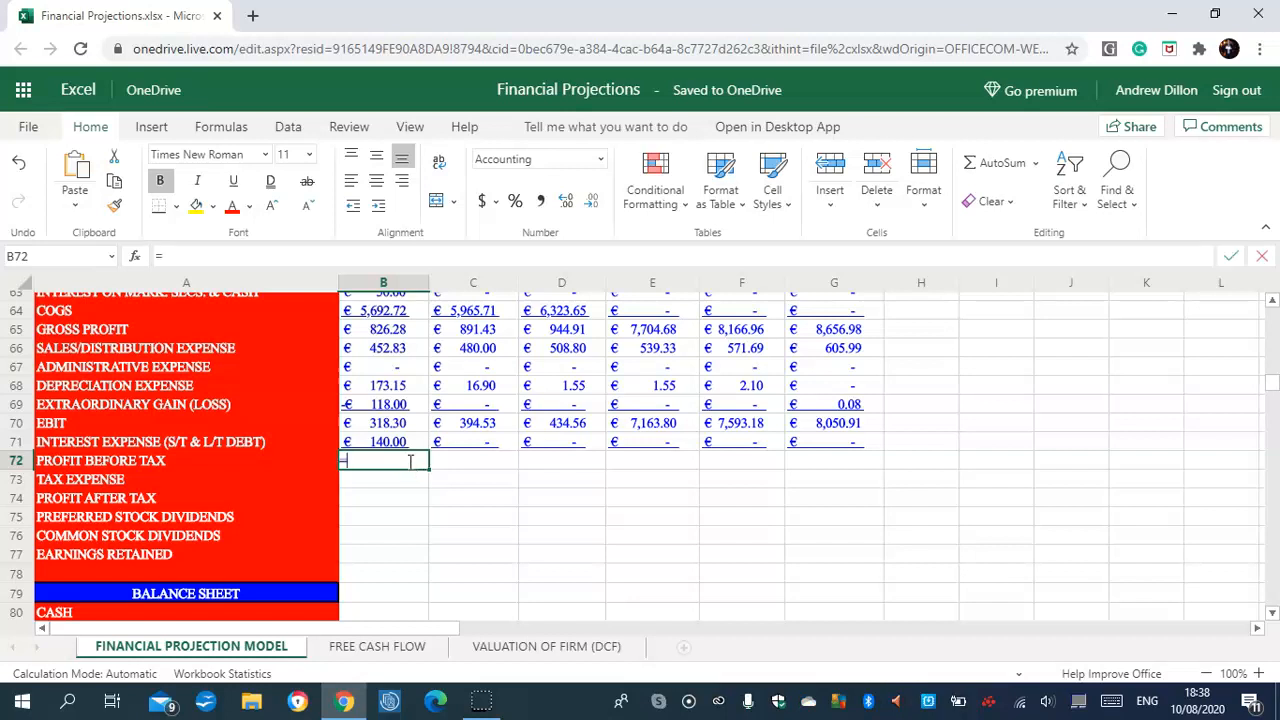
{"action": "type", "text": "=B65"}
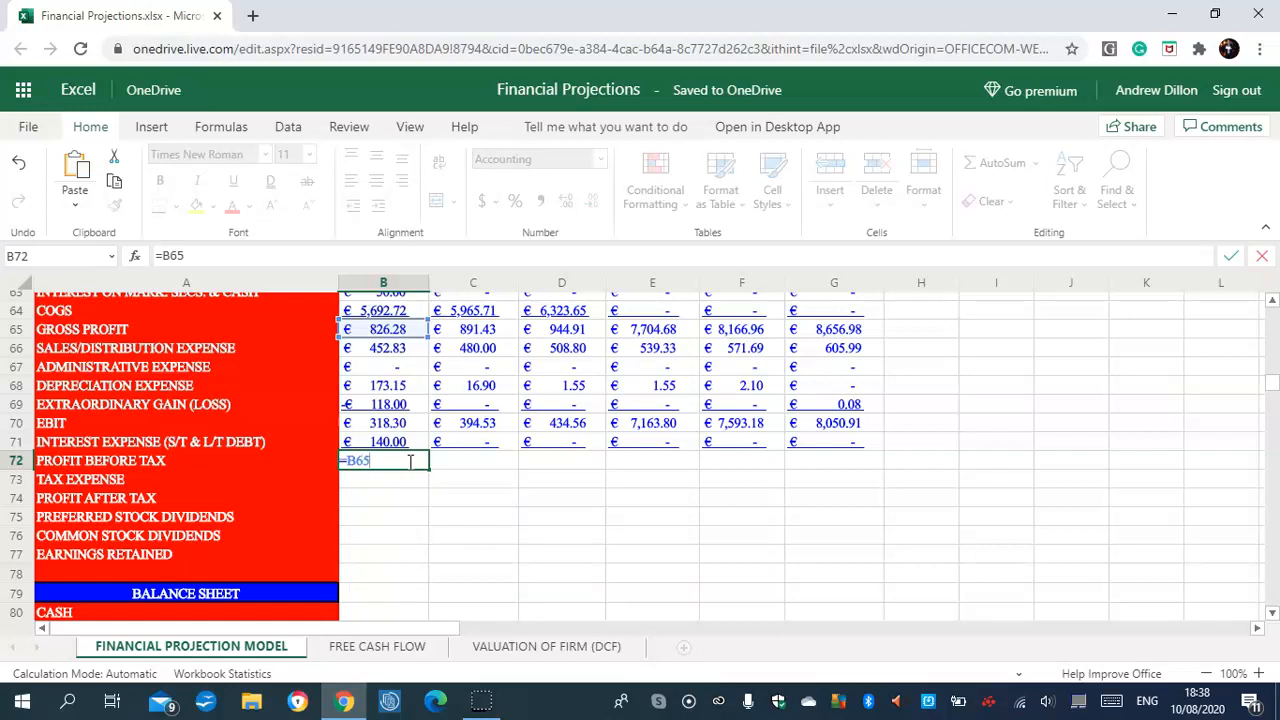
{"action": "type", "text": "-(B66+B67"}
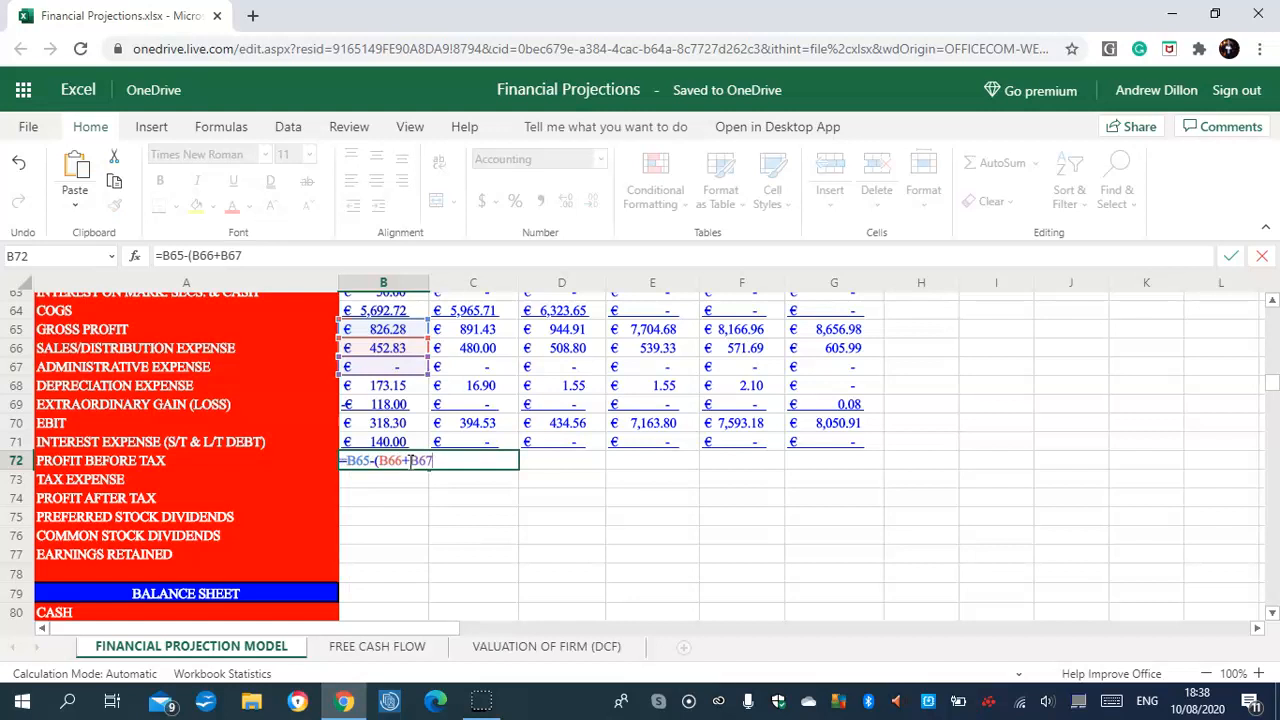
{"action": "type", "text": "+B68"}
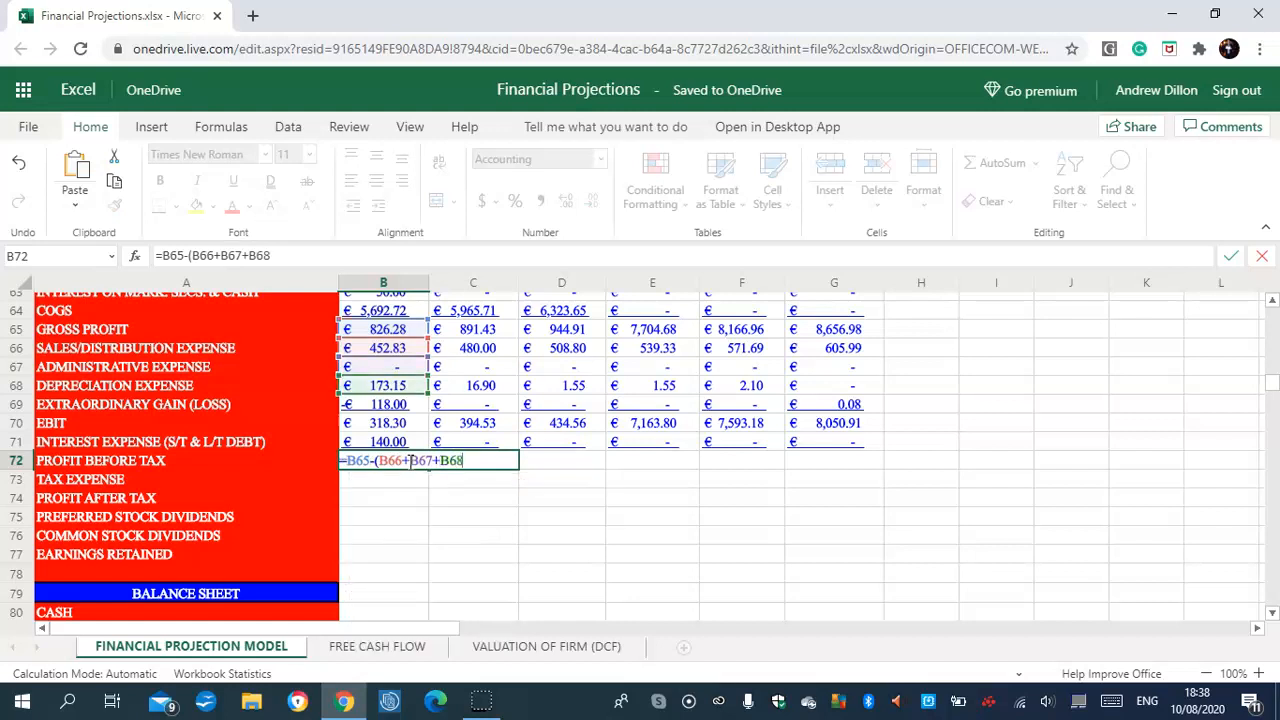
{"action": "type", "text": "+B69"}
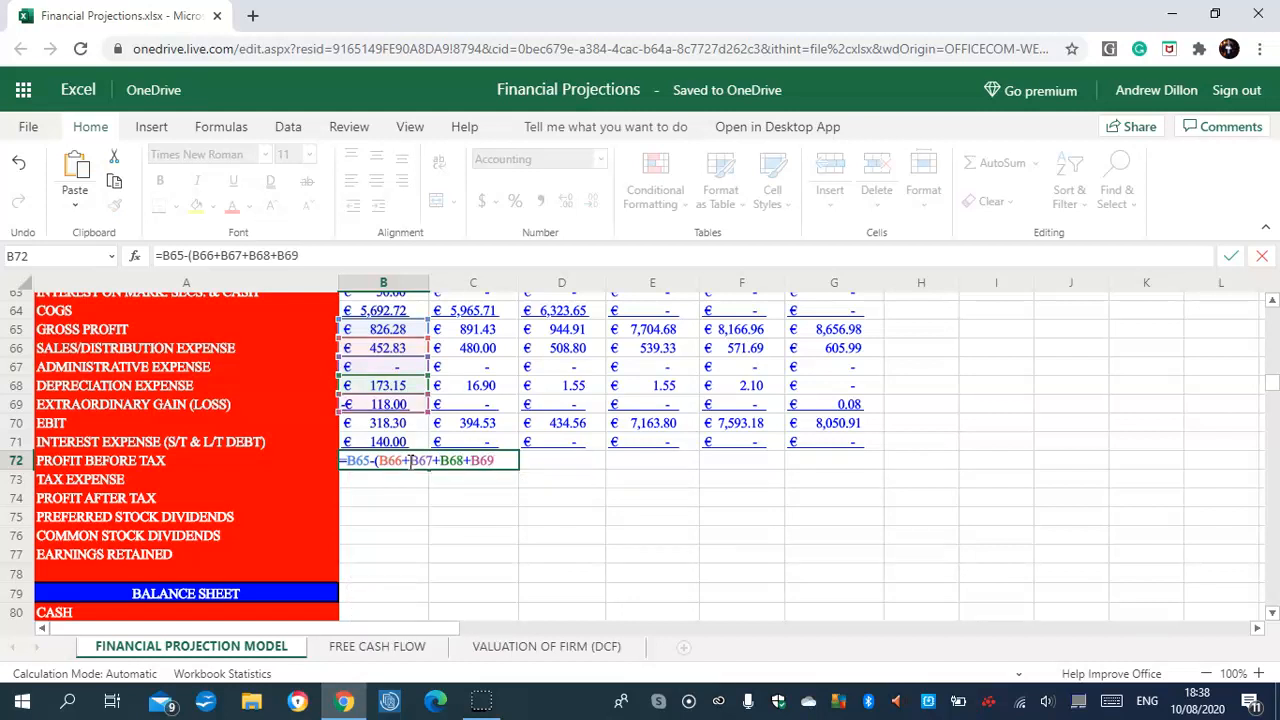
{"action": "type", "text": "+B71)"}
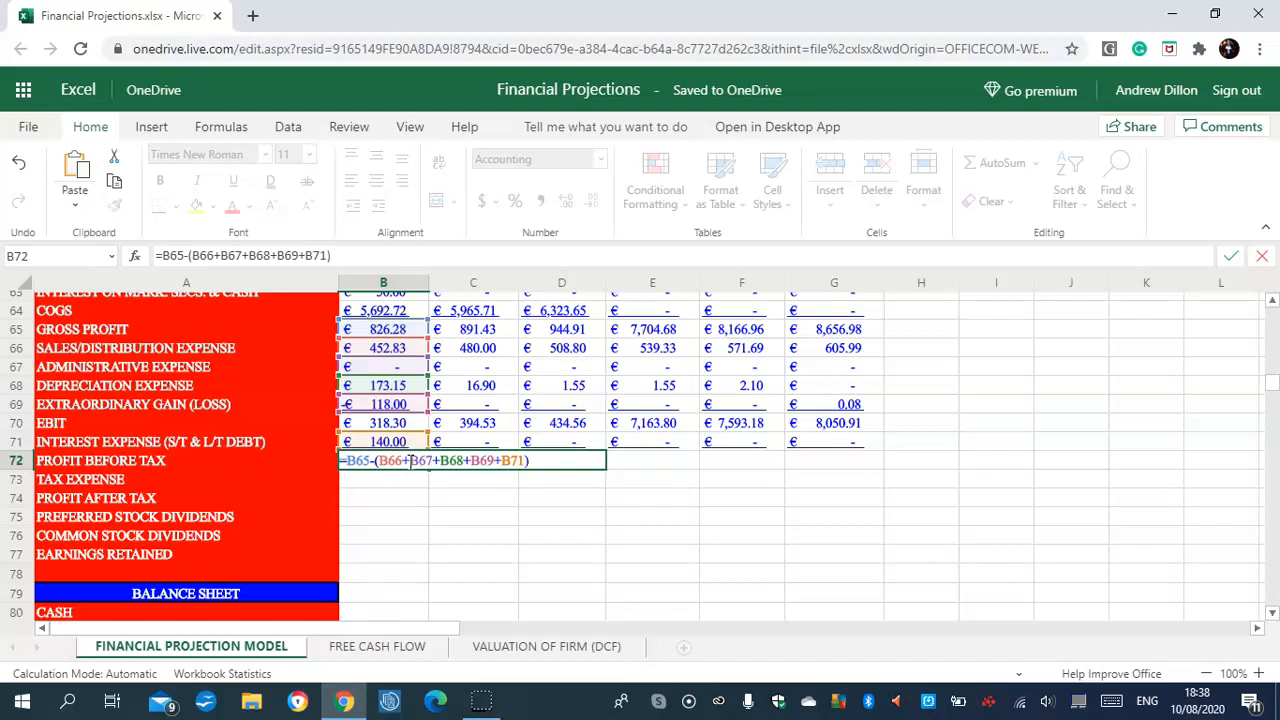
{"action": "key", "text": "Return"}
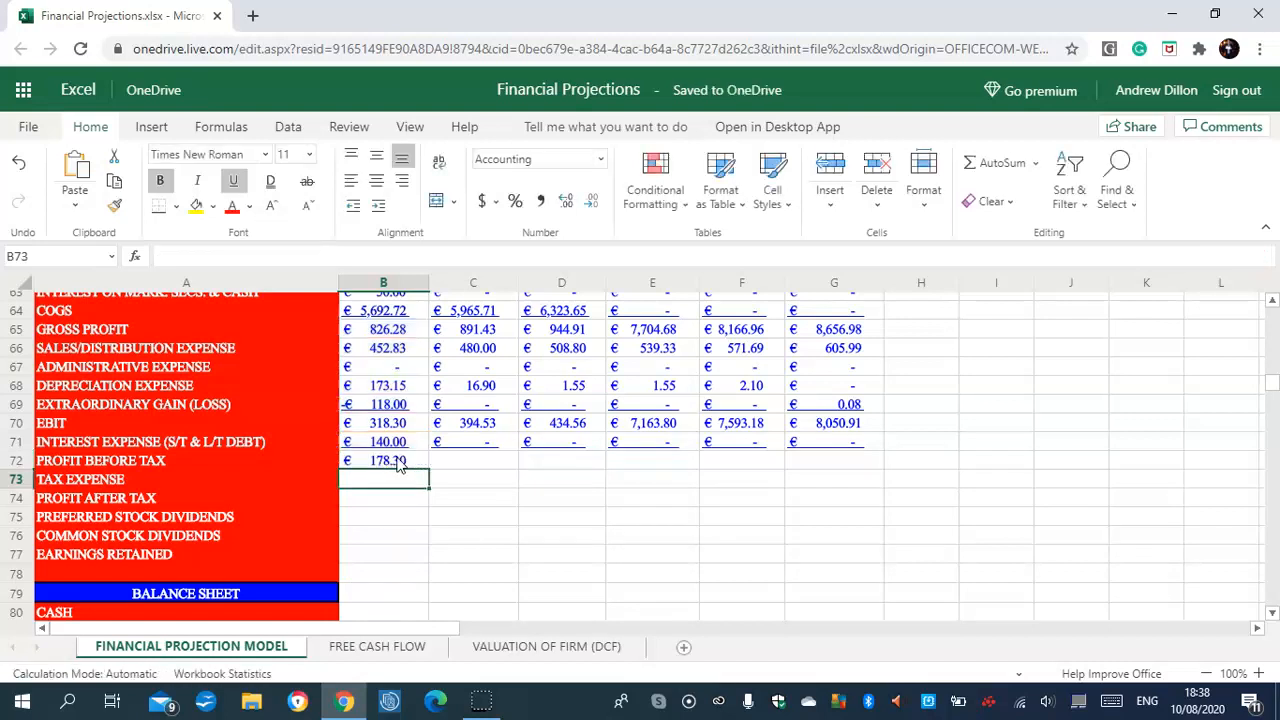
- Fill the profit before tax formula from B72 across to G72 and check the formula in B72
{"action": "left_click", "coordinate": [398, 462]}
{"action": "left_click_drag", "start_coordinate": [428, 475], "coordinate": [840, 474]}
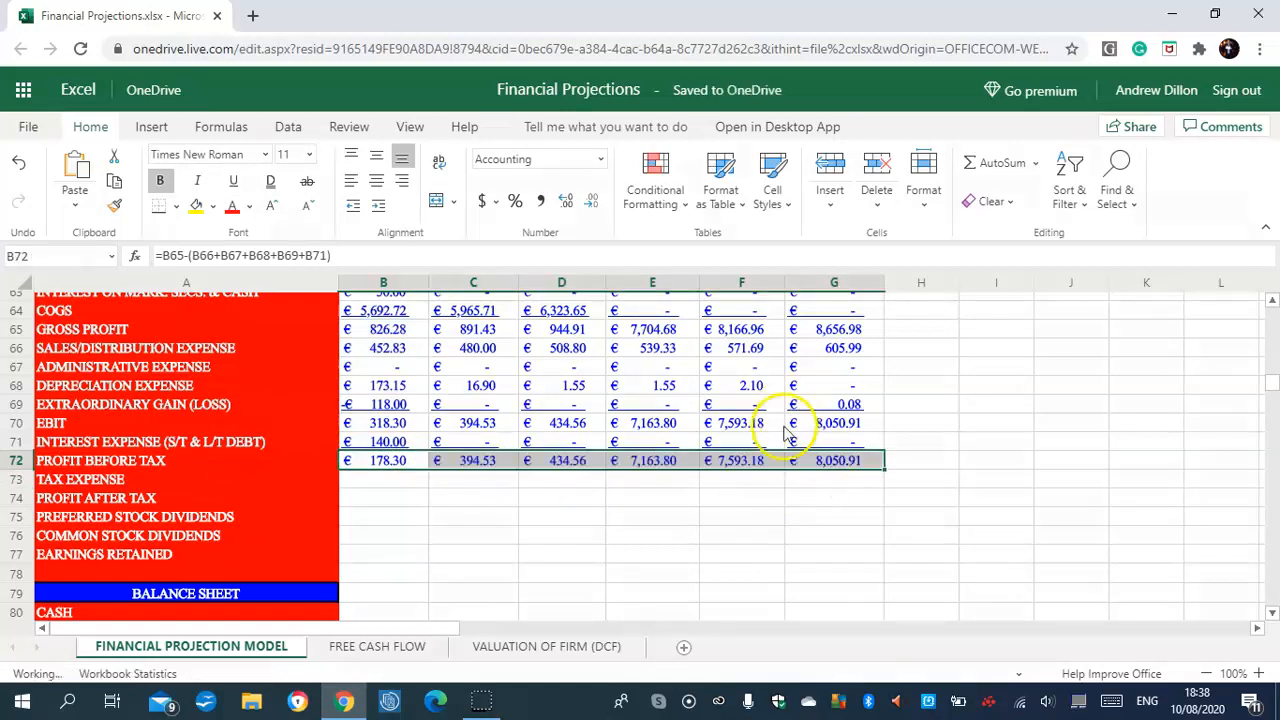
{"action": "left_click", "coordinate": [415, 462]}
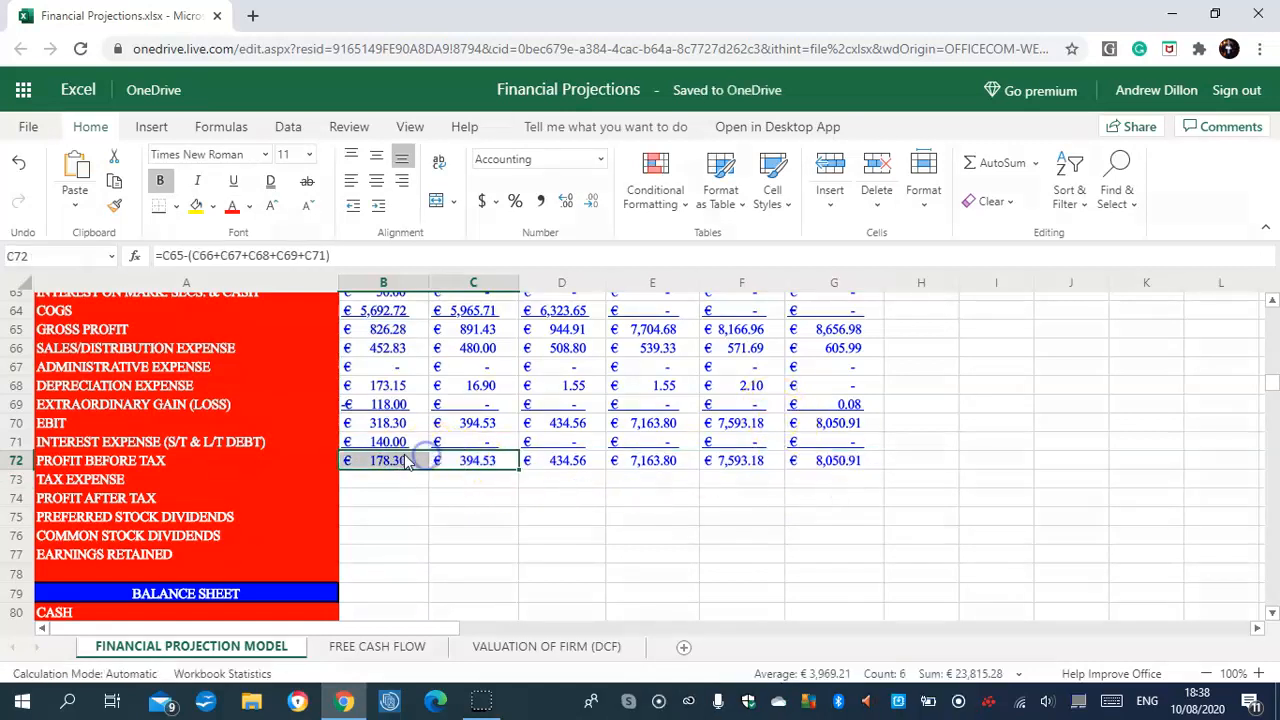
{"action": "left_click", "coordinate": [388, 467]}
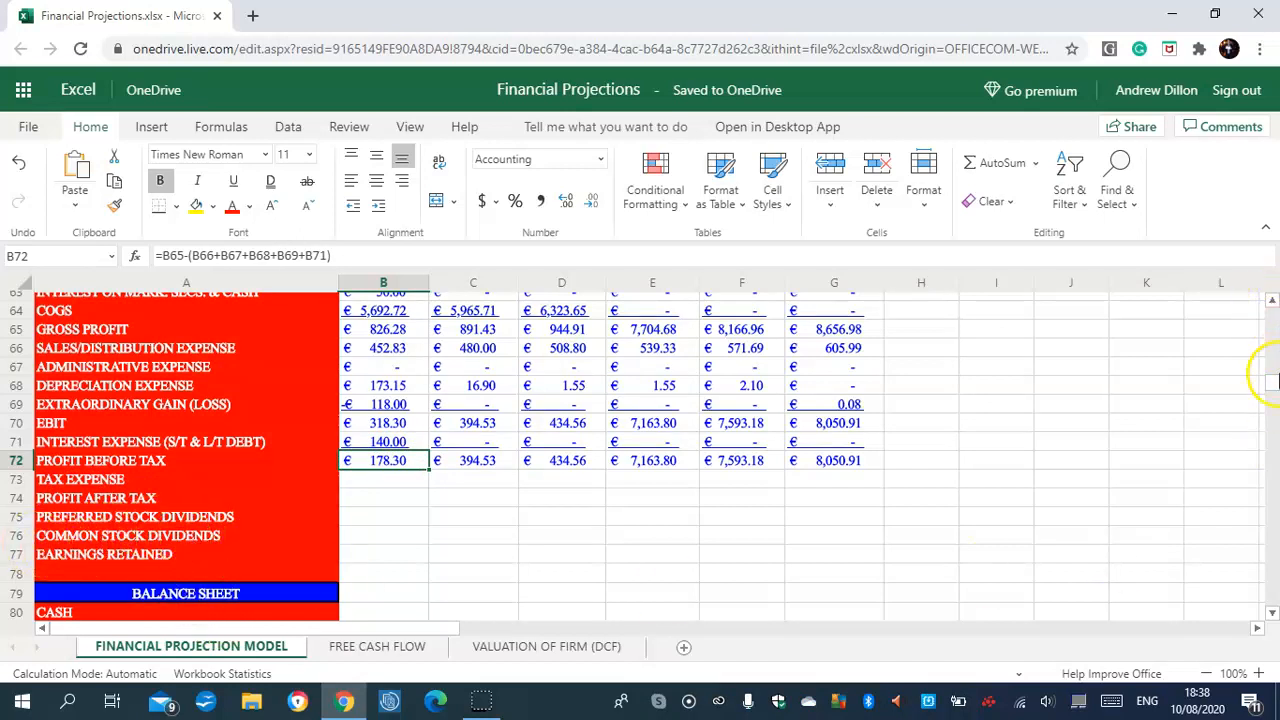
- Review the income statement headings and the first input year and last year's sales in B3 and B4, and return to tax expense cell B73
{"action": "scroll", "coordinate": [1272, 380], "scroll_direction": "up", "scroll_amount": 2}
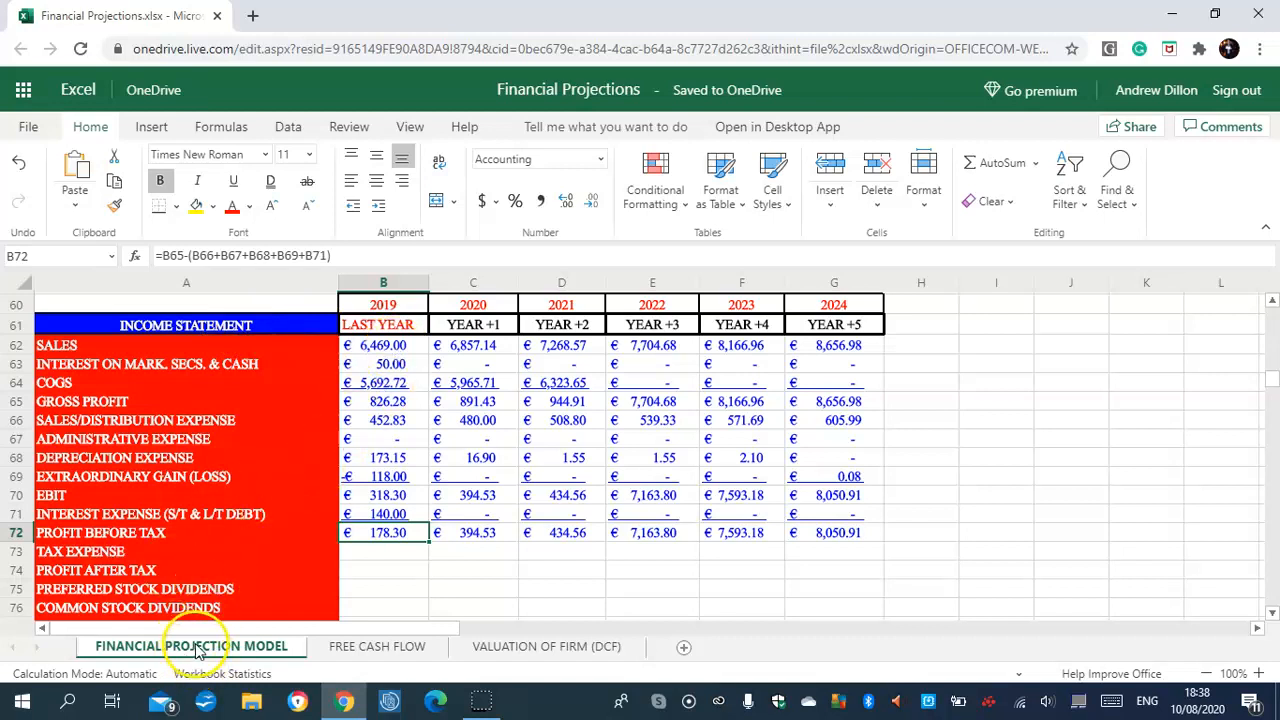
{"action": "left_click_drag", "start_coordinate": [1272, 380], "coordinate": [1275, 362]}
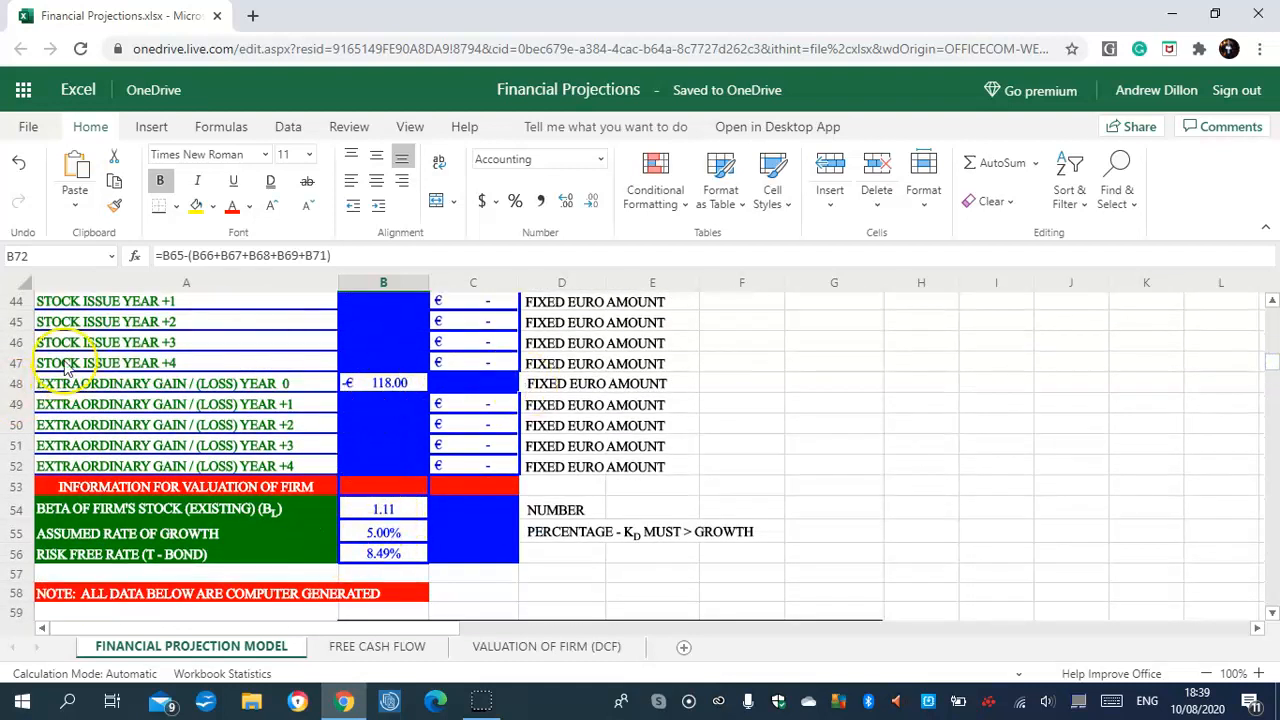
{"action": "left_click_drag", "start_coordinate": [1271, 370], "coordinate": [1273, 307]}
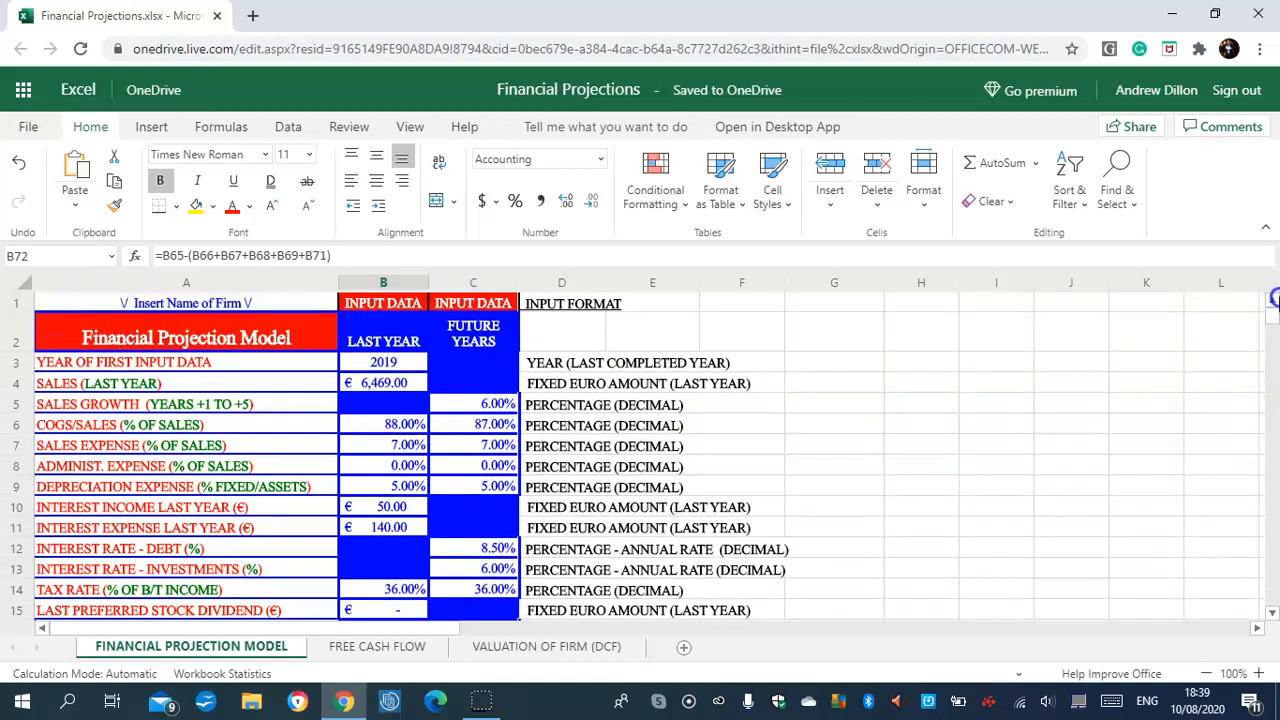
{"action": "left_click", "coordinate": [386, 364]}
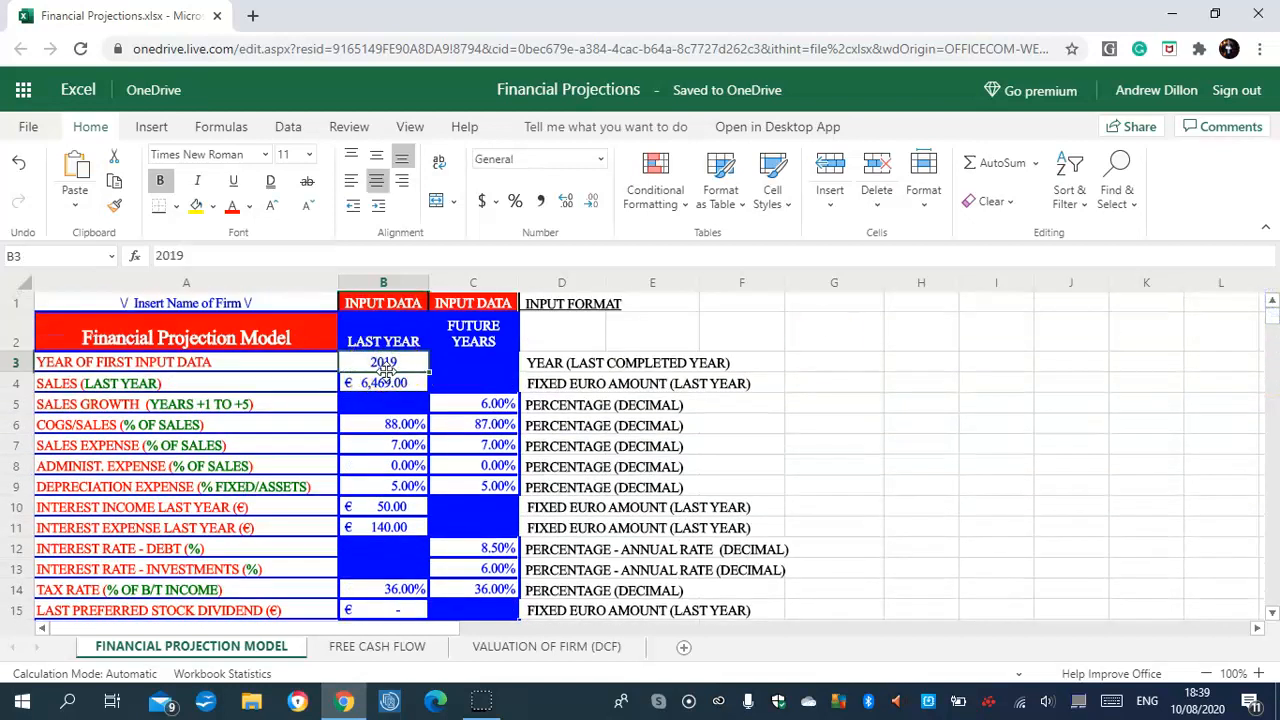
{"action": "left_click", "coordinate": [380, 390]}
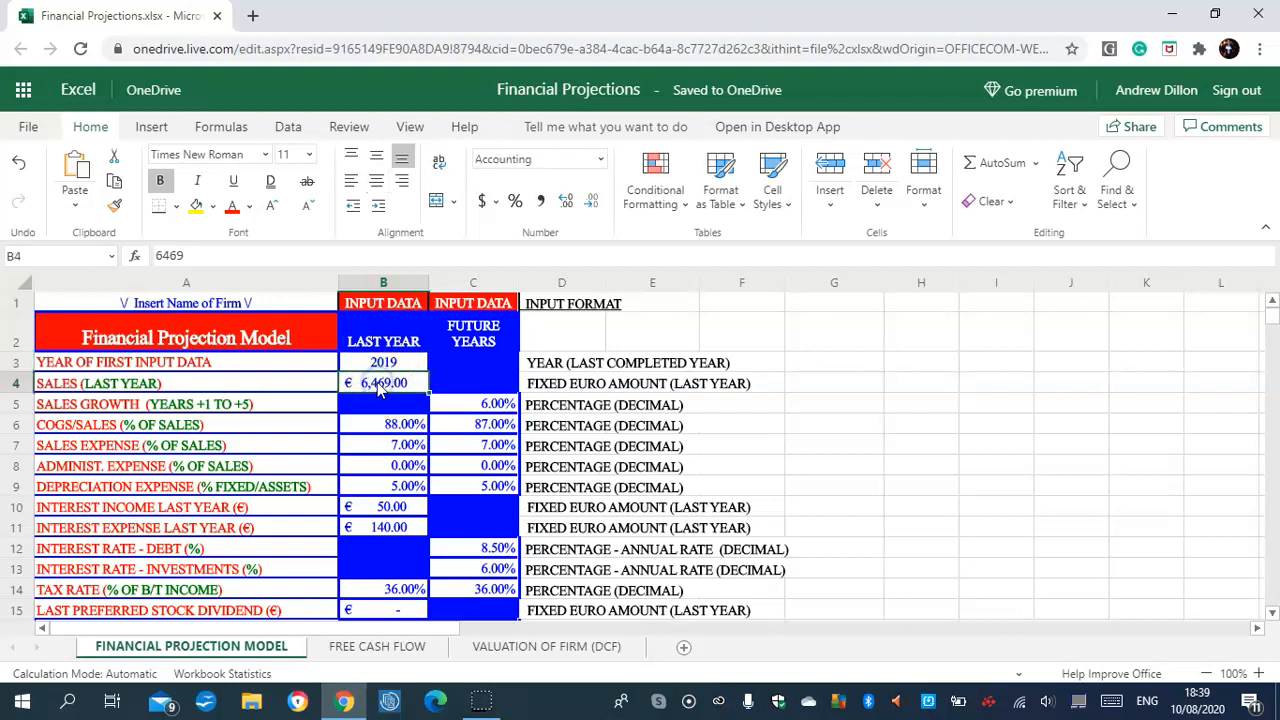
{"action": "left_click_drag", "start_coordinate": [1270, 314], "coordinate": [1275, 393]}
{"action": "left_click", "coordinate": [376, 420]}
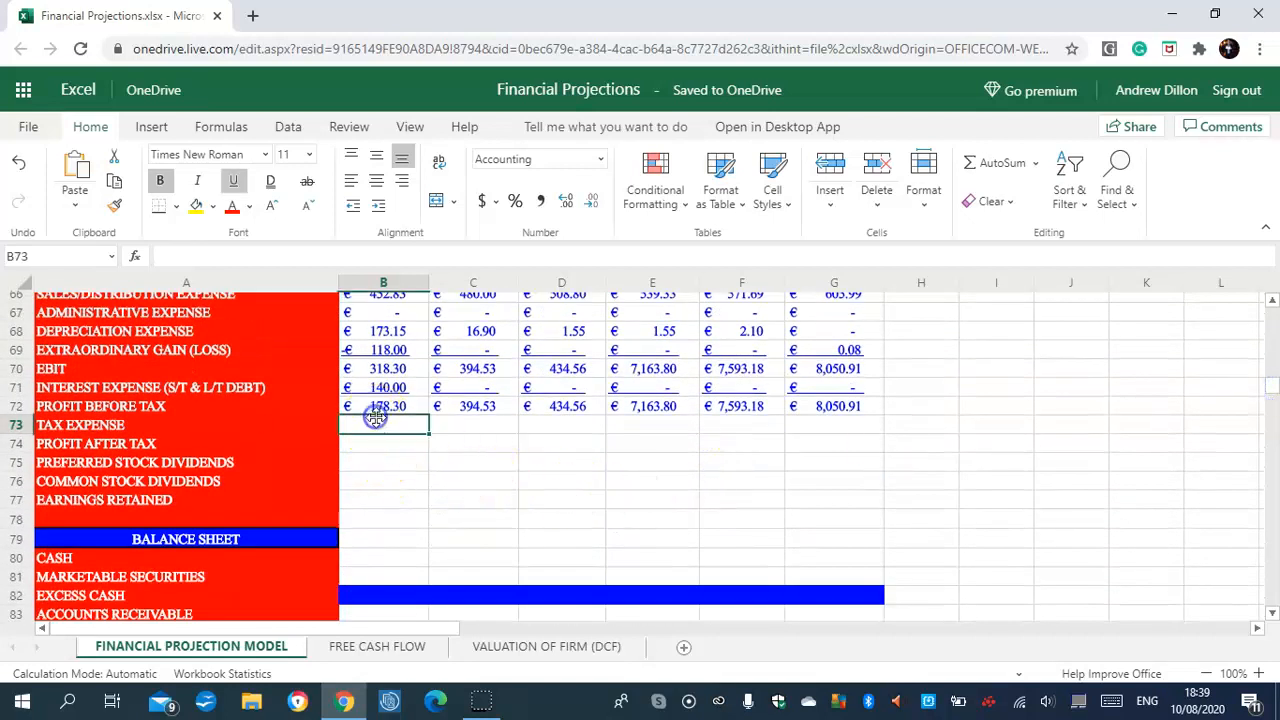